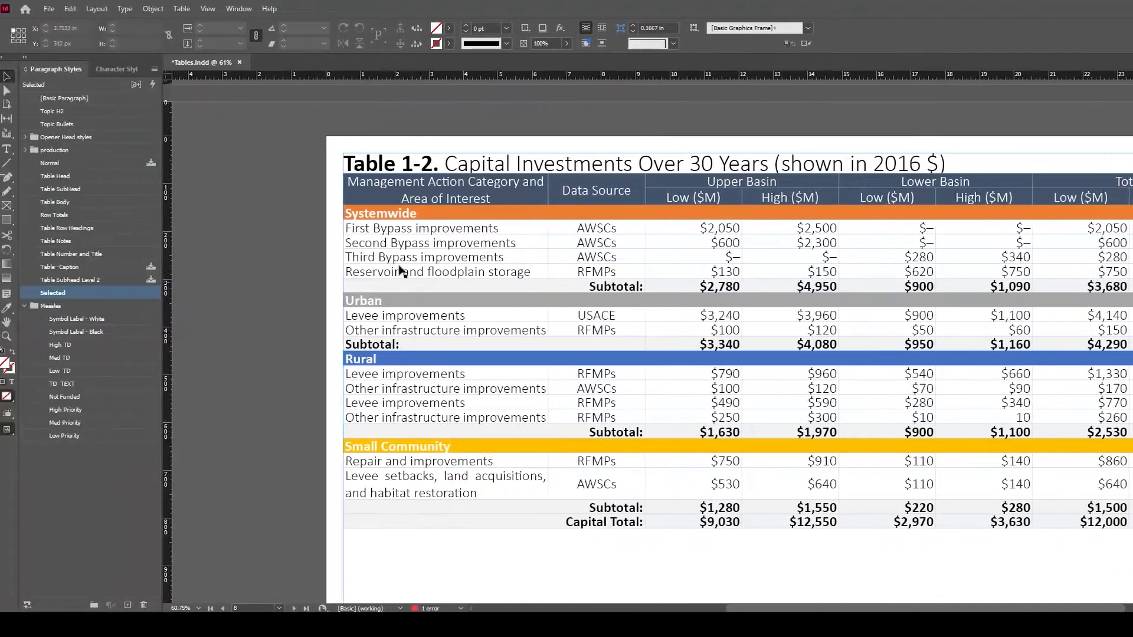
Export page 8 as a tagged interactive PDF, replacing the existing Table8.pdf.
{"action": "left_click", "coordinate": [48, 8]}
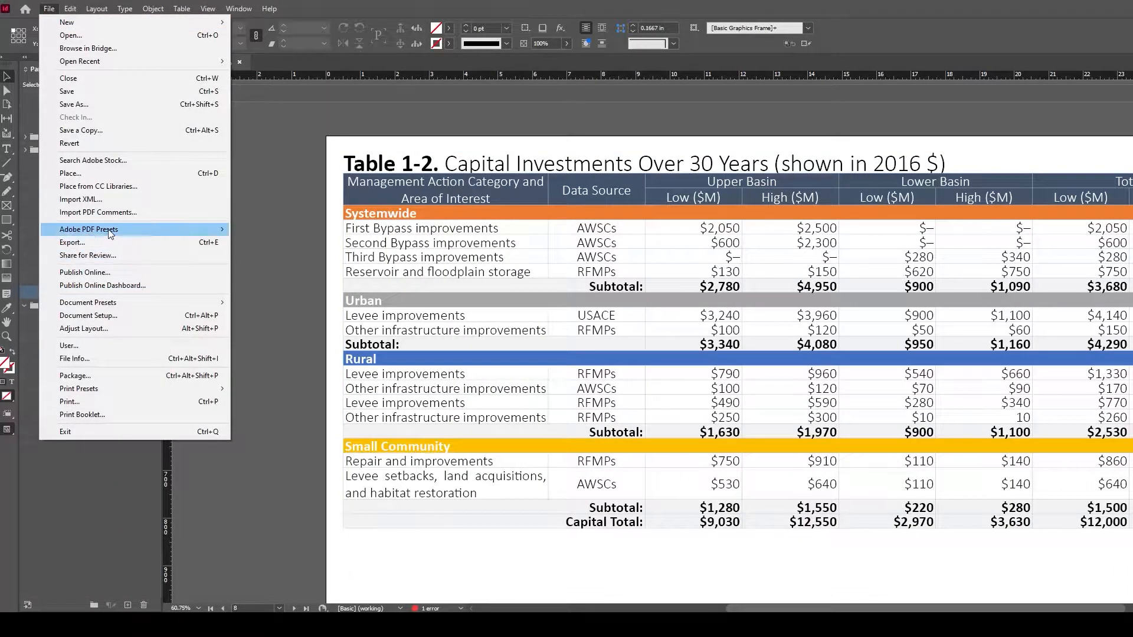
{"action": "left_click", "coordinate": [102, 244]}
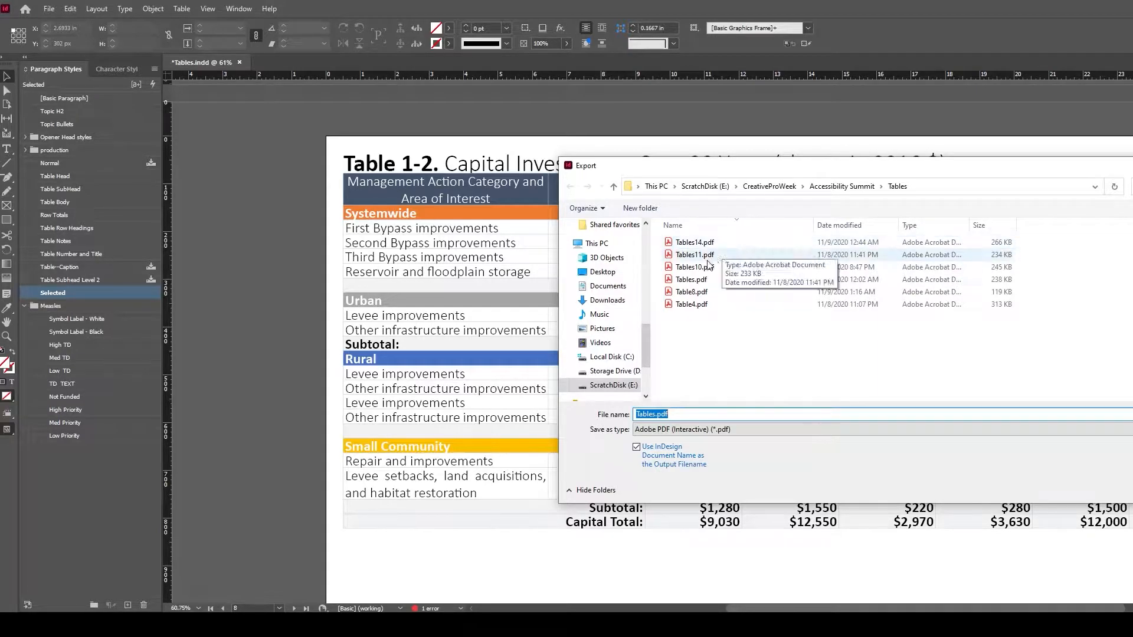
{"action": "left_click", "coordinate": [700, 297]}
{"action": "key", "text": "Return"}
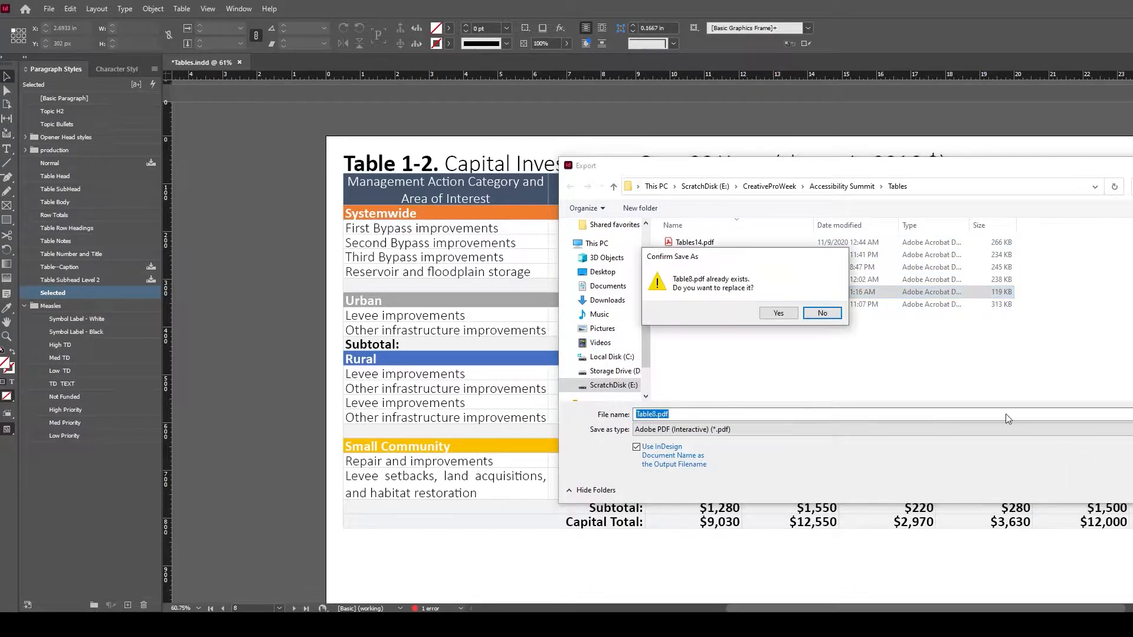
{"action": "left_click", "coordinate": [777, 312]}
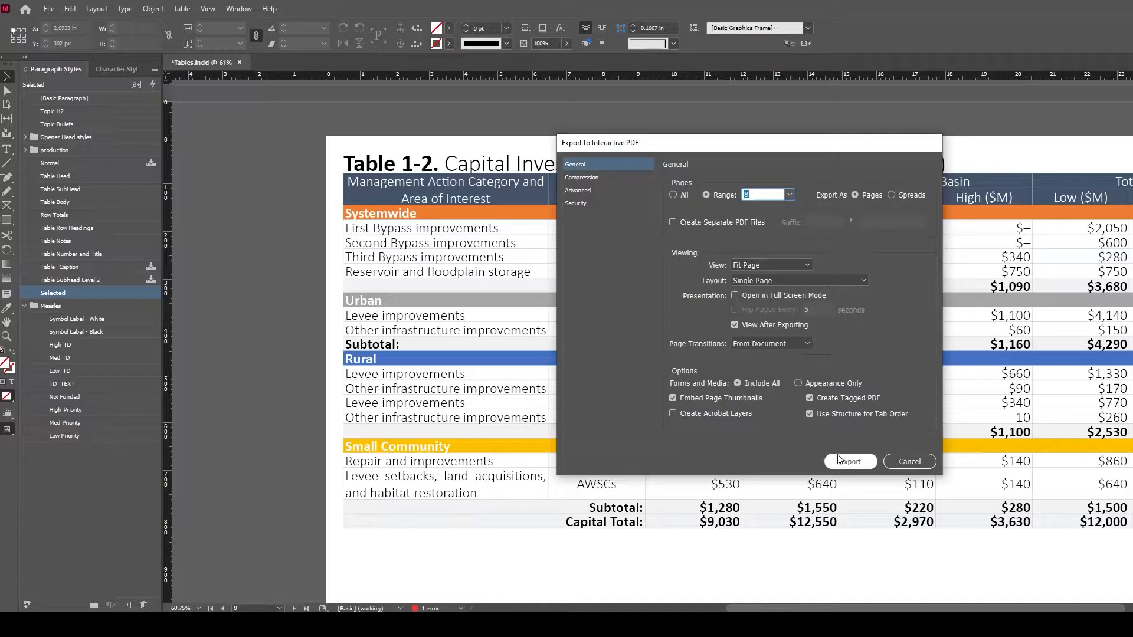
{"action": "left_click", "coordinate": [843, 463]}
{"action": "left_click", "coordinate": [790, 338]}
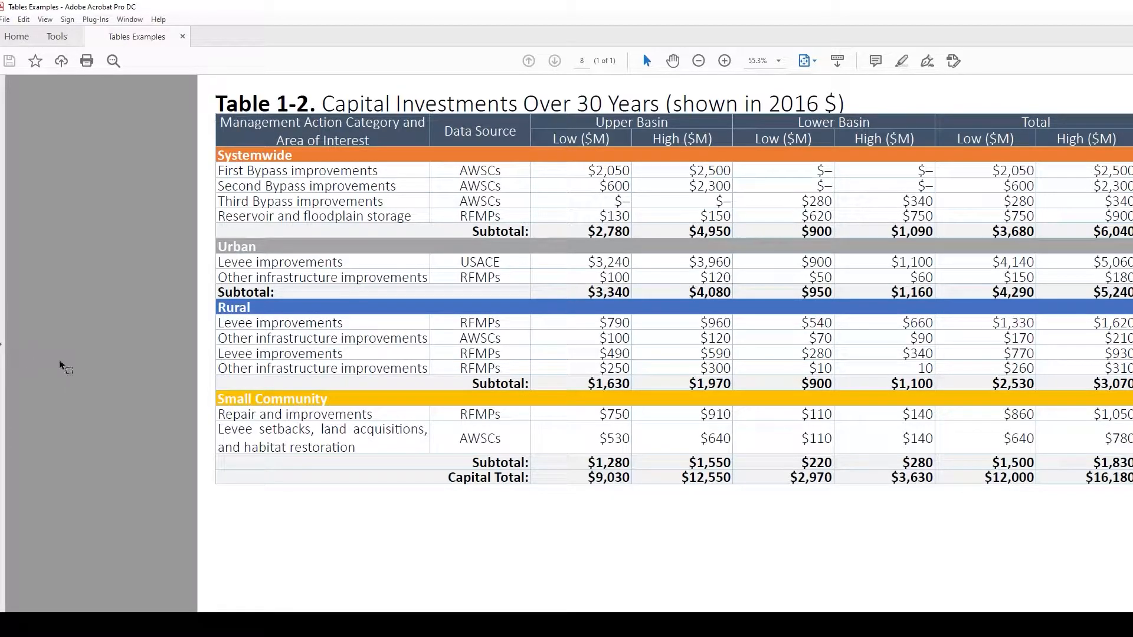
In the exported PDF's tag tree, expand <Art> and <Sect> and delete the tag that follows <P>.
{"action": "left_click", "coordinate": [2, 348]}
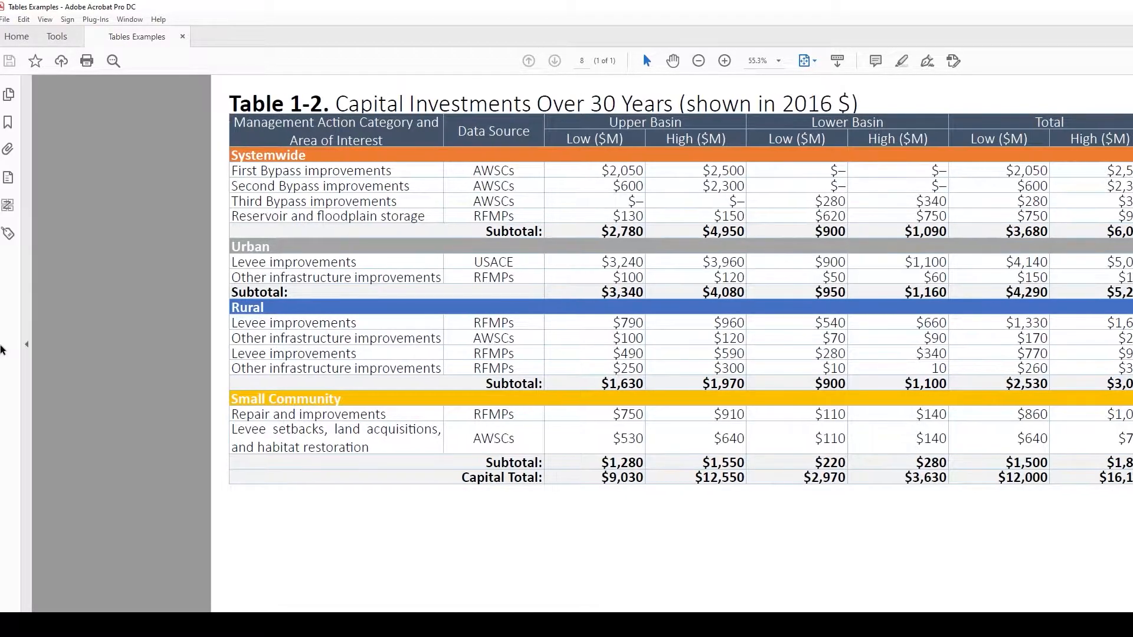
{"action": "left_click", "coordinate": [6, 236]}
{"action": "left_click", "coordinate": [50, 174]}
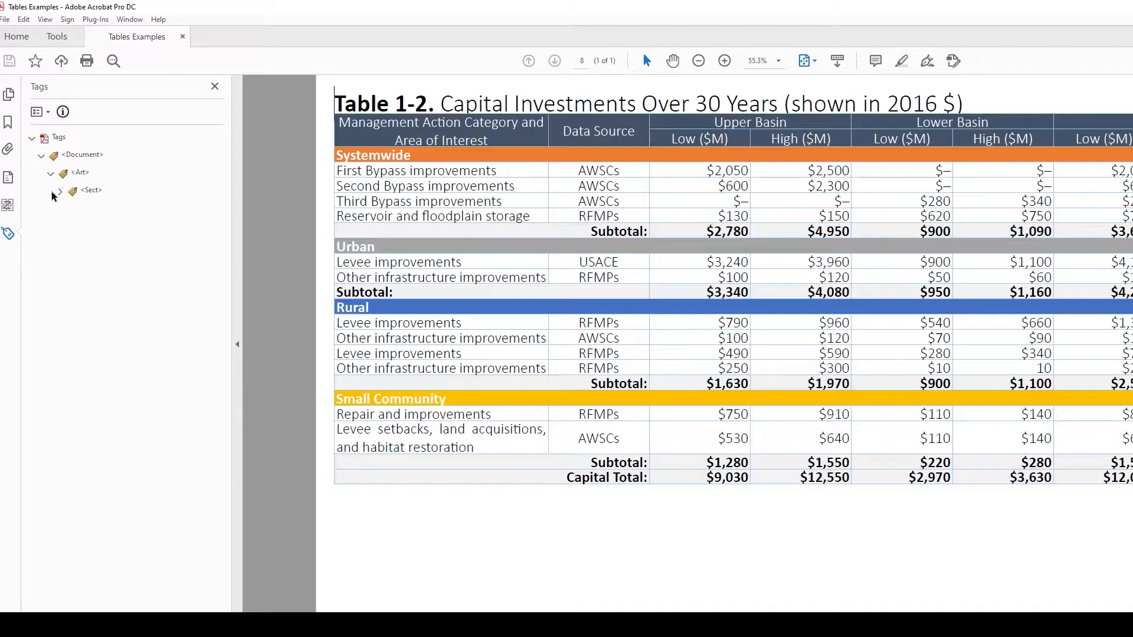
{"action": "left_click", "coordinate": [60, 191]}
{"action": "left_click", "coordinate": [111, 236]}
{"action": "left_click", "coordinate": [102, 232]}
{"action": "key", "text": "Delete"}
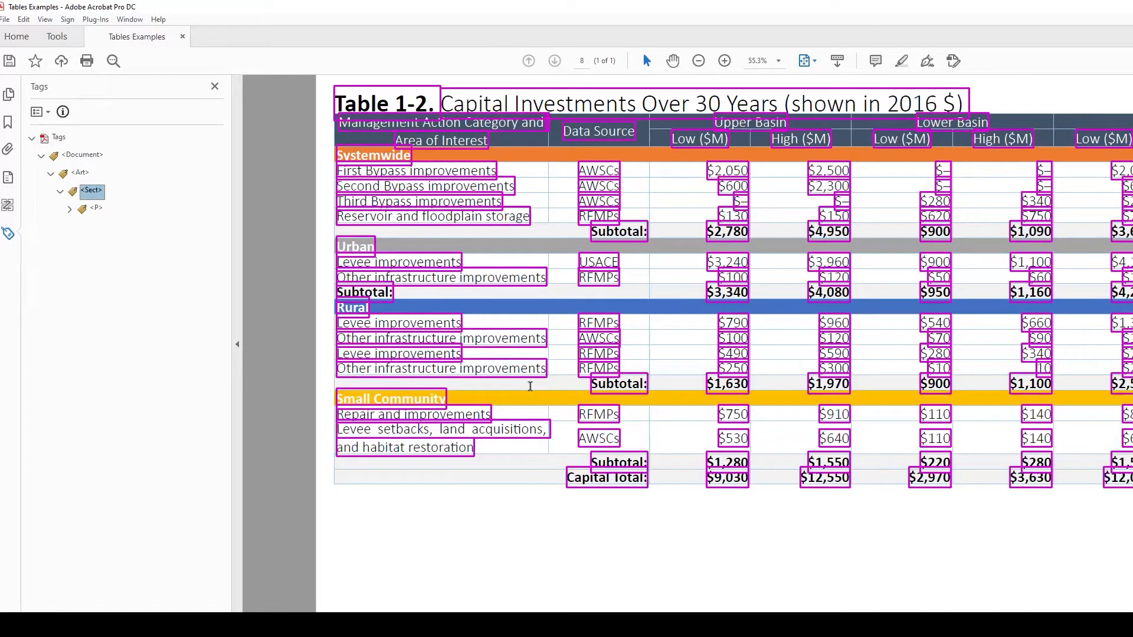
Expand the <P> and <Table> tags and inspect the content covered by the table's <THead> and <TBody>.
{"action": "key", "text": "Right"}
{"action": "key", "text": "Down"}
{"action": "key", "text": "Down"}
{"action": "key", "text": "Down"}
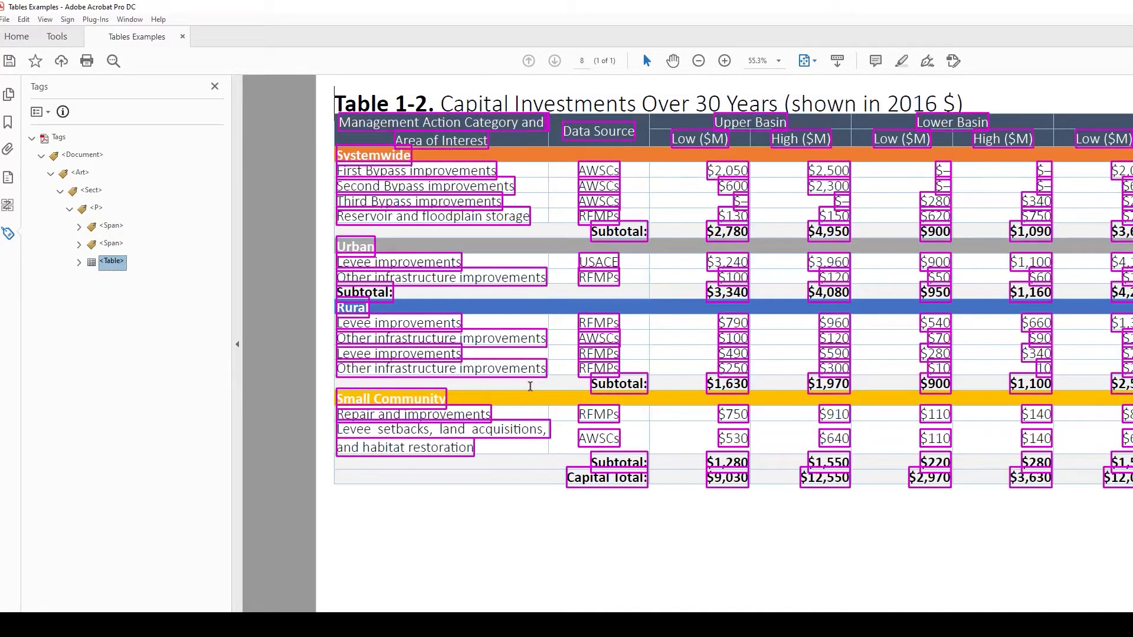
{"action": "key", "text": "Right"}
{"action": "key", "text": "Down"}
{"action": "key", "text": "Down"}
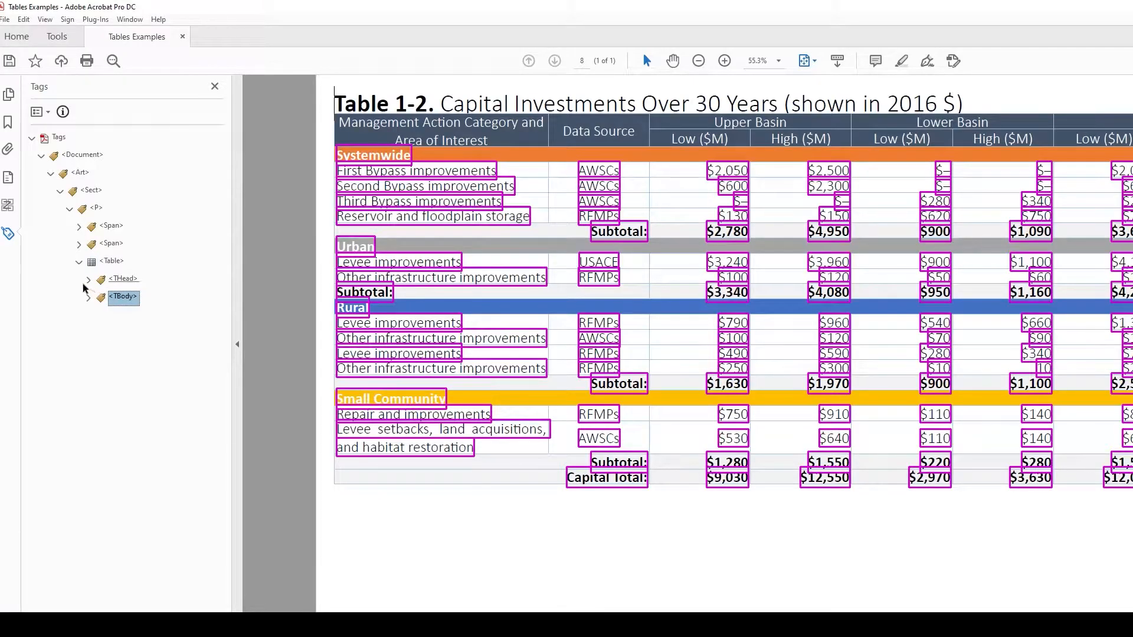
Expand <THead> and its first <TR>, and check which header cell each <TH> tag covers.
{"action": "left_click", "coordinate": [87, 279]}
{"action": "left_click", "coordinate": [121, 298]}
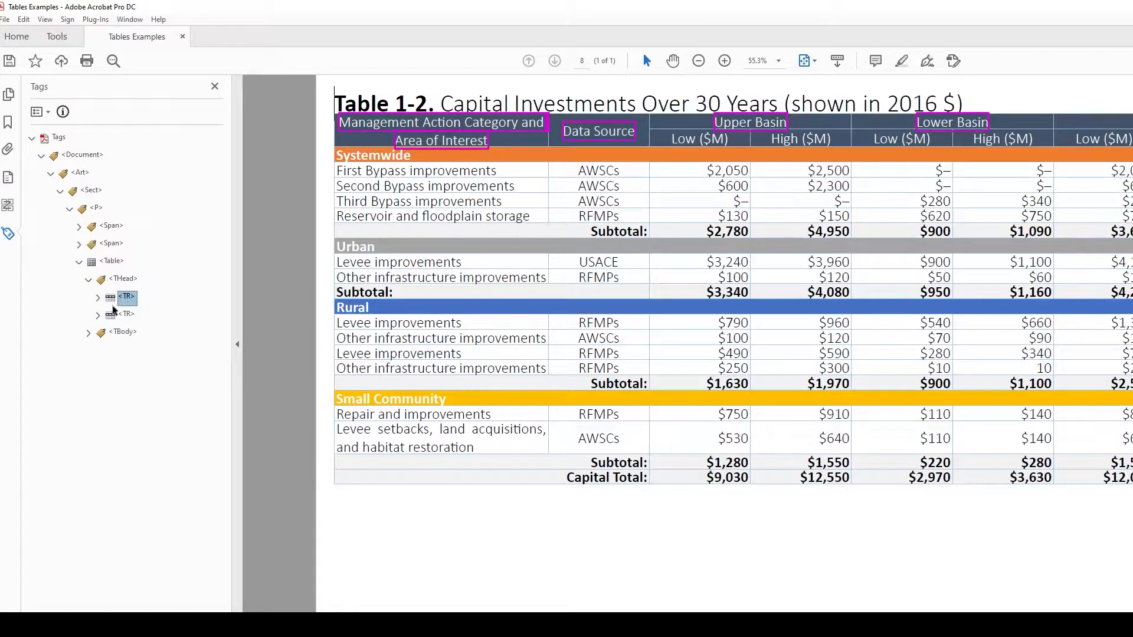
{"action": "left_click", "coordinate": [98, 298]}
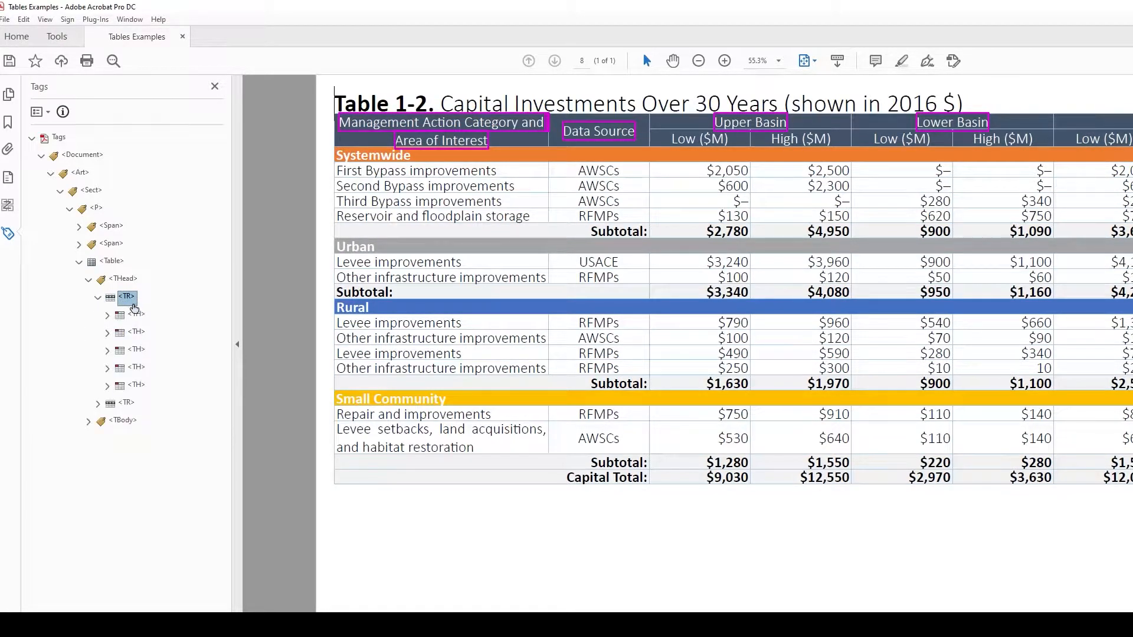
{"action": "left_click", "coordinate": [137, 315]}
{"action": "left_click", "coordinate": [138, 332]}
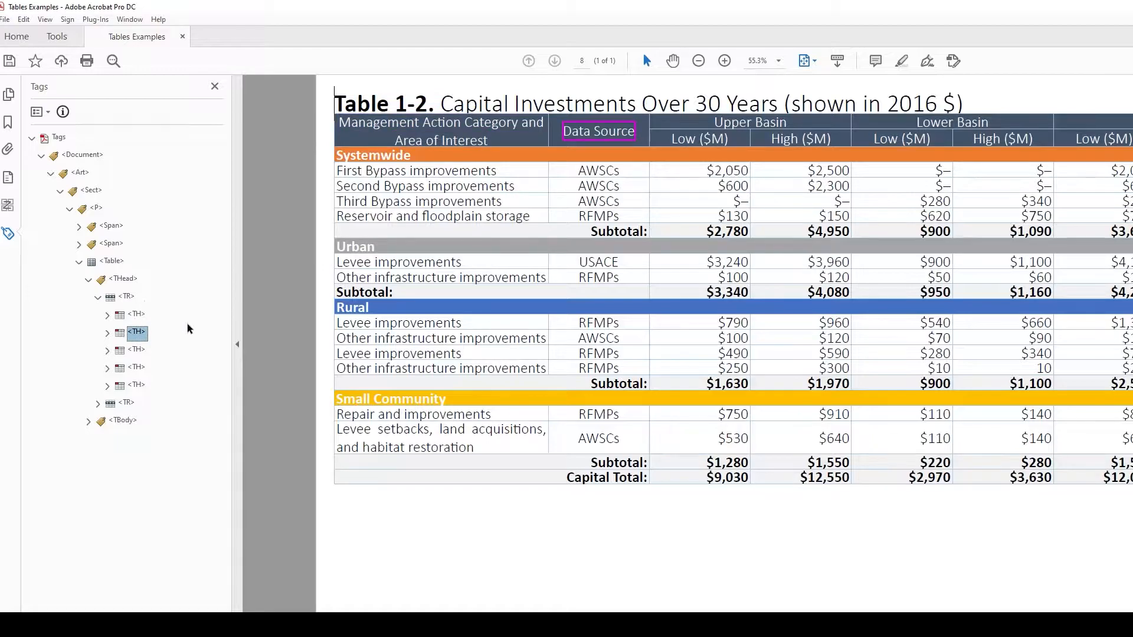
{"action": "left_click", "coordinate": [137, 316]}
{"action": "left_click", "coordinate": [136, 350]}
{"action": "left_click", "coordinate": [137, 367]}
{"action": "left_click", "coordinate": [137, 384]}
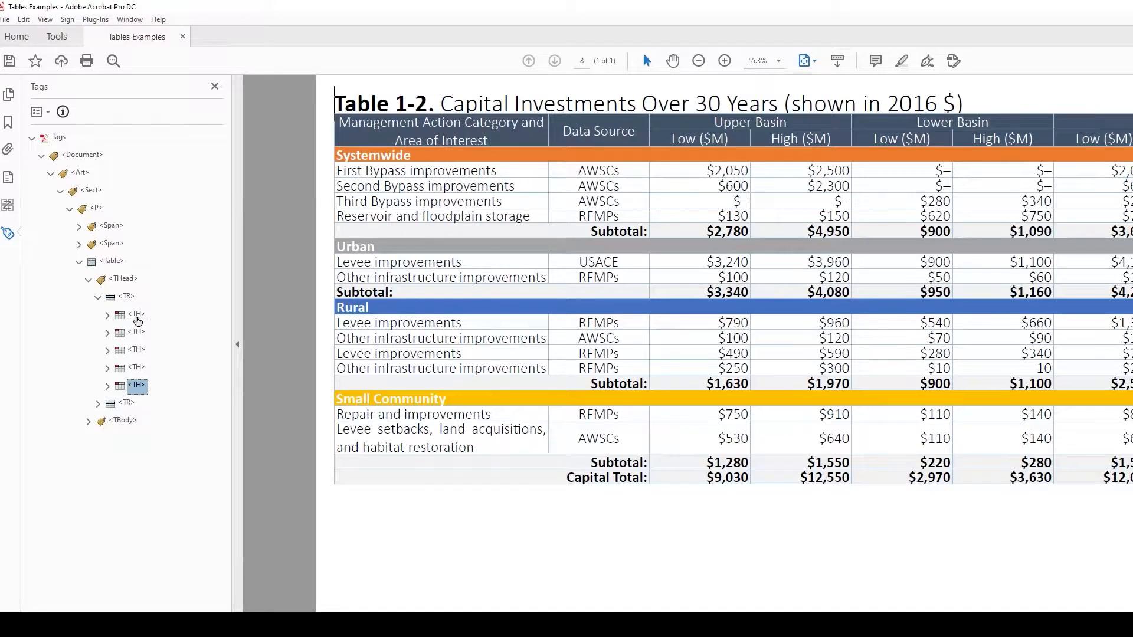
Add a new Table Header Cell tag titled "Scope" from the first header row.
{"action": "right_click", "coordinate": [128, 298]}
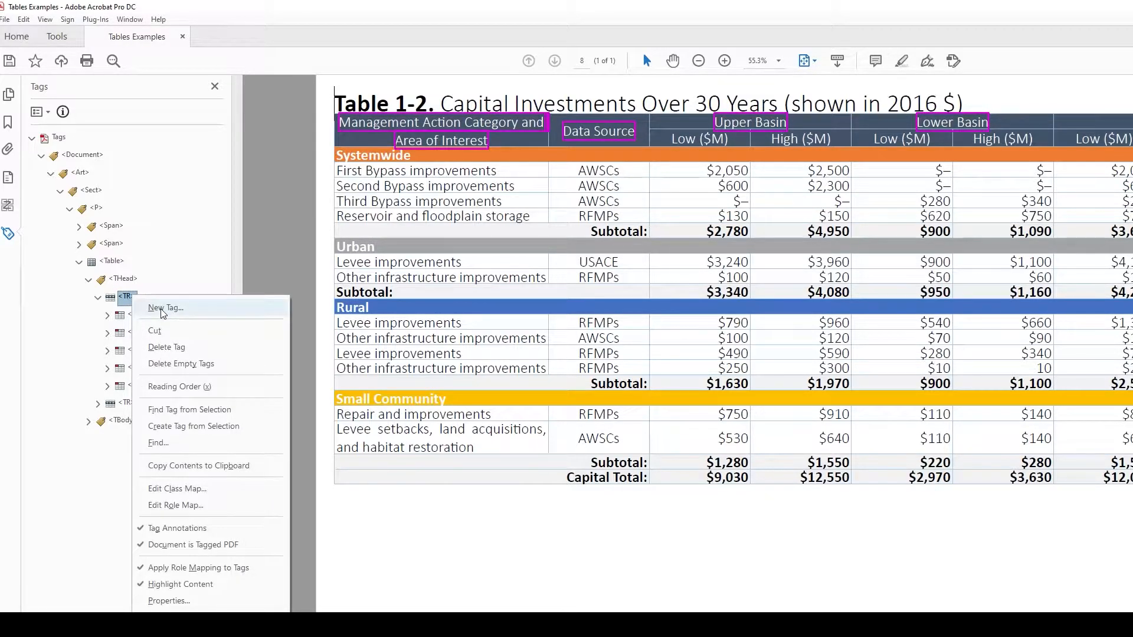
{"action": "left_click", "coordinate": [164, 308]}
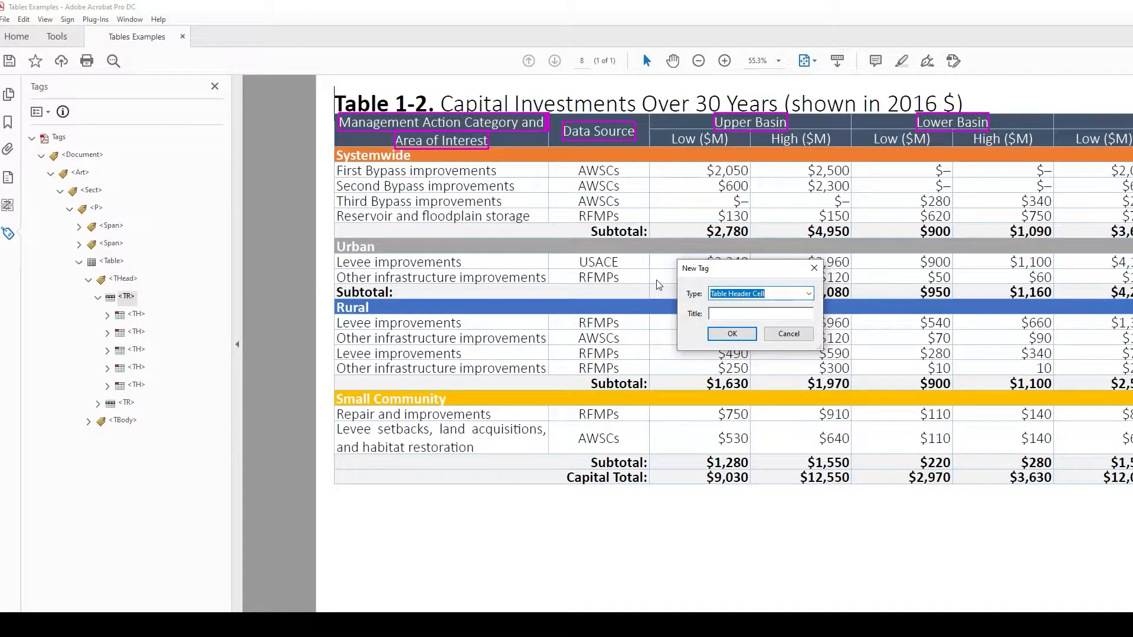
{"action": "left_click", "coordinate": [756, 314]}
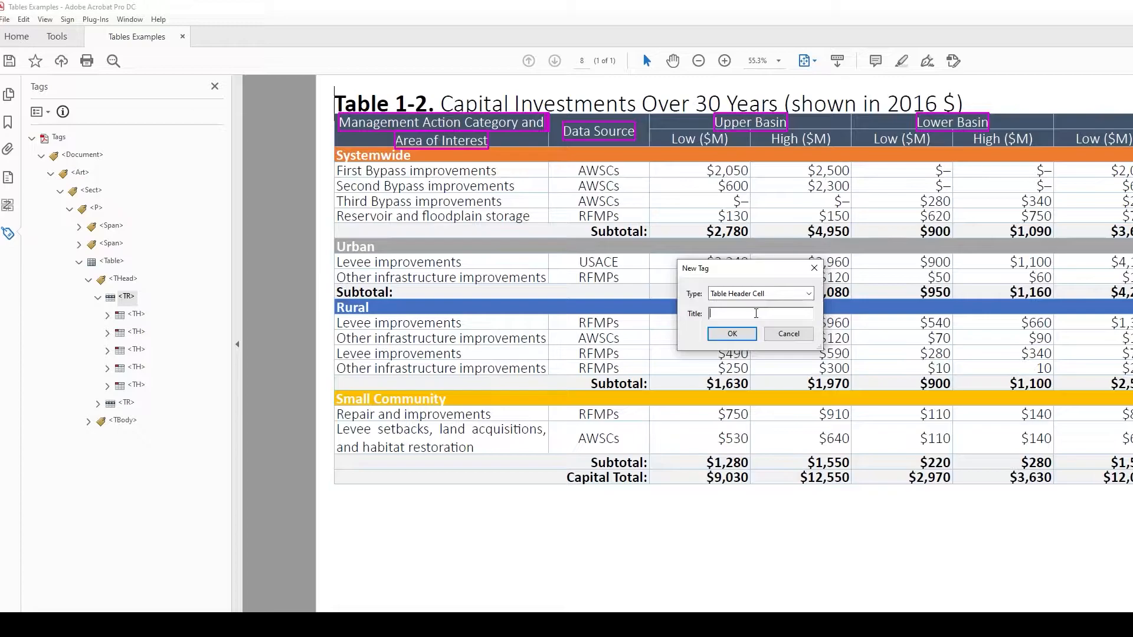
{"action": "key", "text": "Return"}
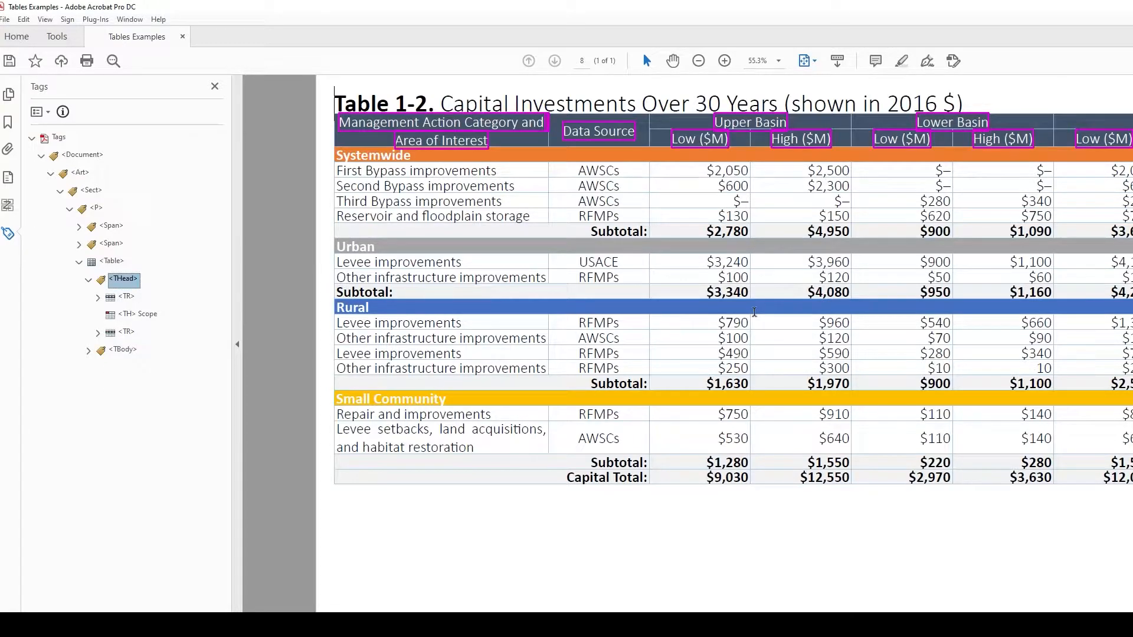
Move the Scope <TH> tag into the first header <TR> as its first cell.
{"action": "left_click", "coordinate": [98, 296]}
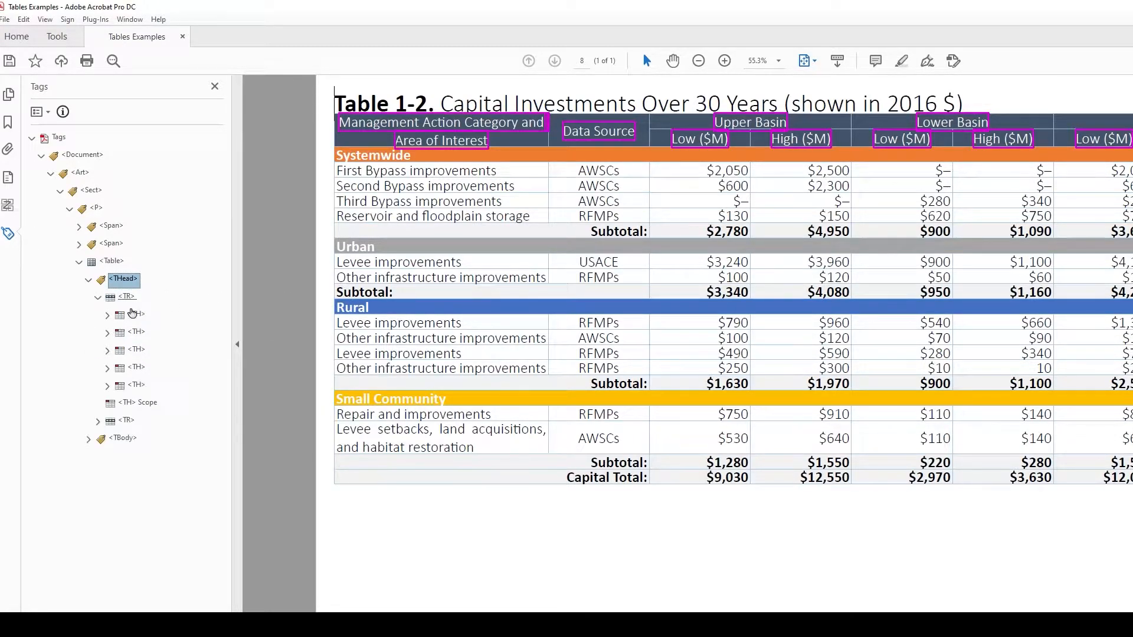
{"action": "left_click", "coordinate": [133, 403]}
{"action": "left_click_drag", "start_coordinate": [134, 403], "coordinate": [127, 307]}
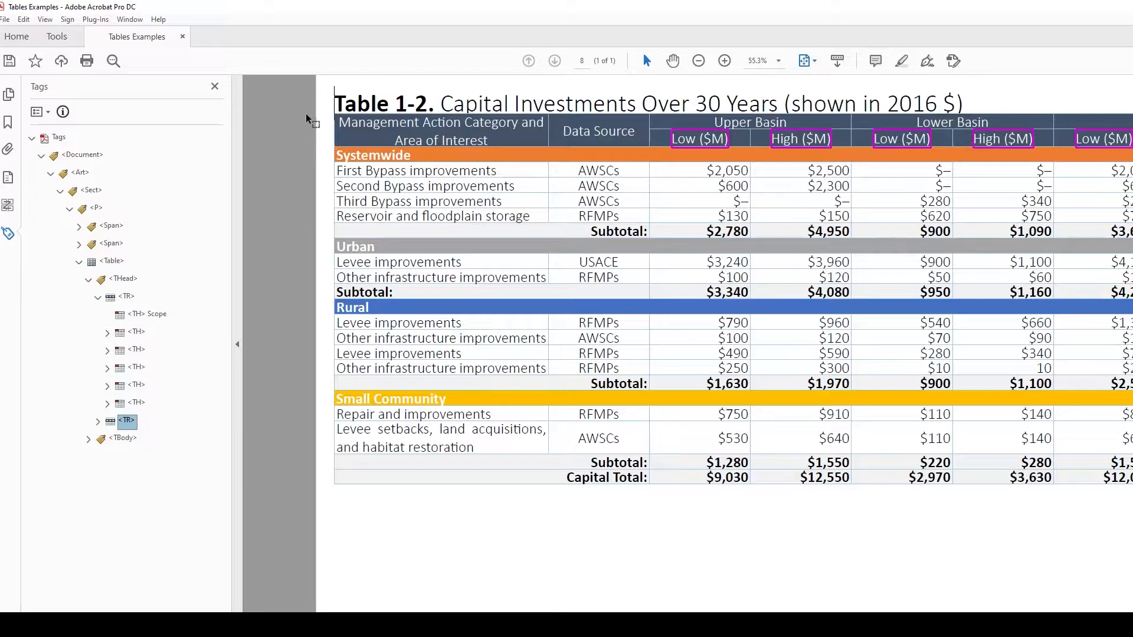
Set the Scope header cell tag's actual text to "Scope".
{"action": "left_click", "coordinate": [155, 316]}
{"action": "right_click", "coordinate": [158, 323]}
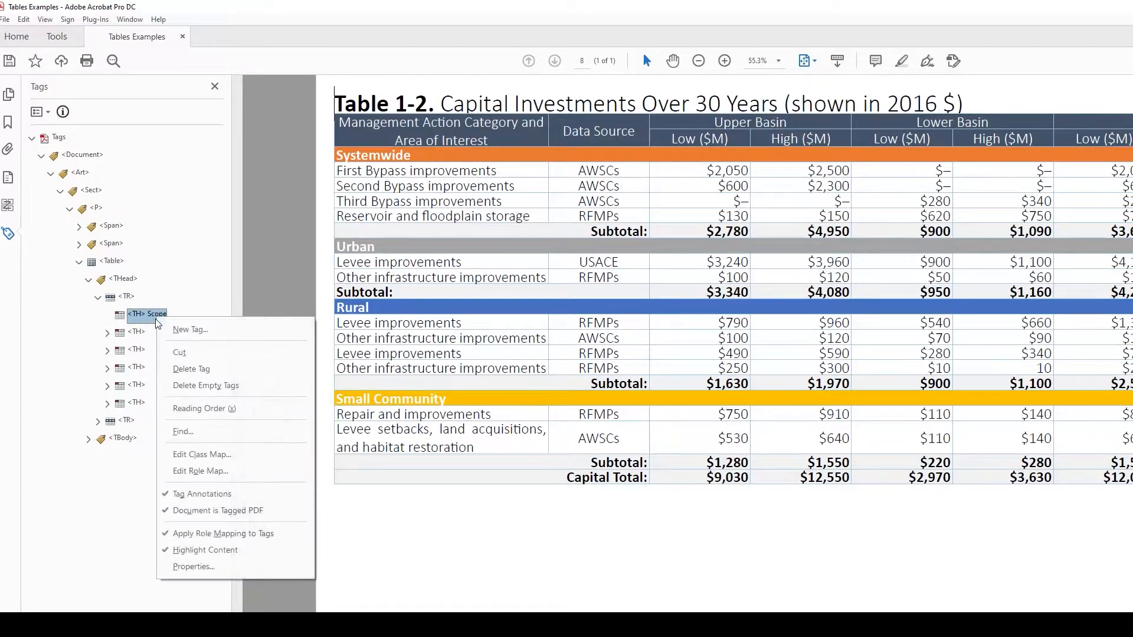
{"action": "left_click", "coordinate": [190, 567]}
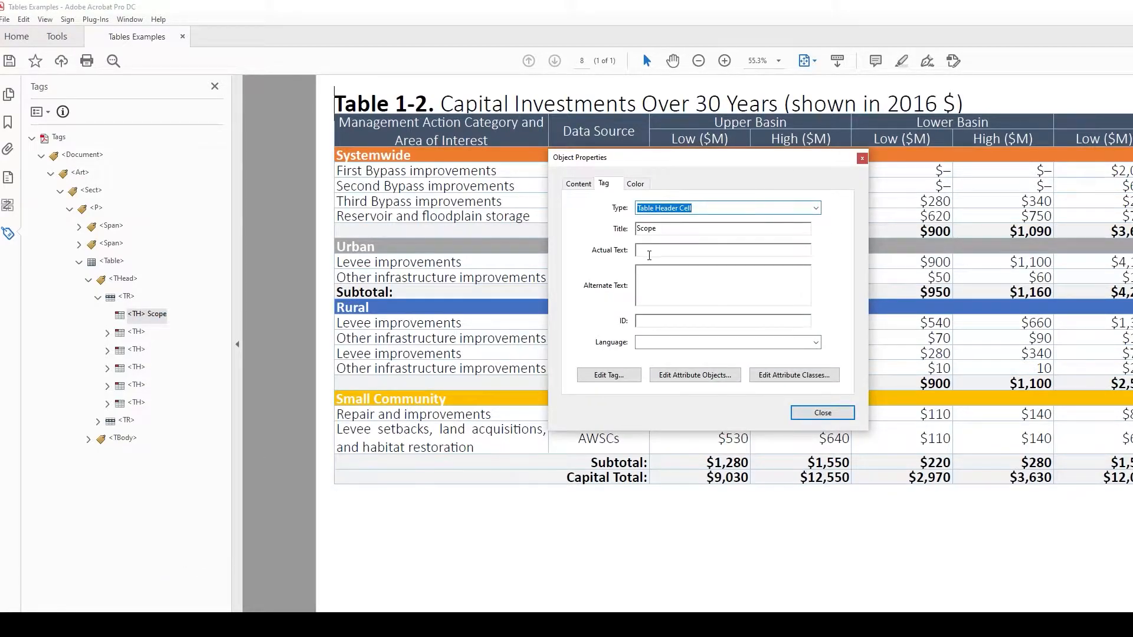
{"action": "left_click", "coordinate": [701, 250]}
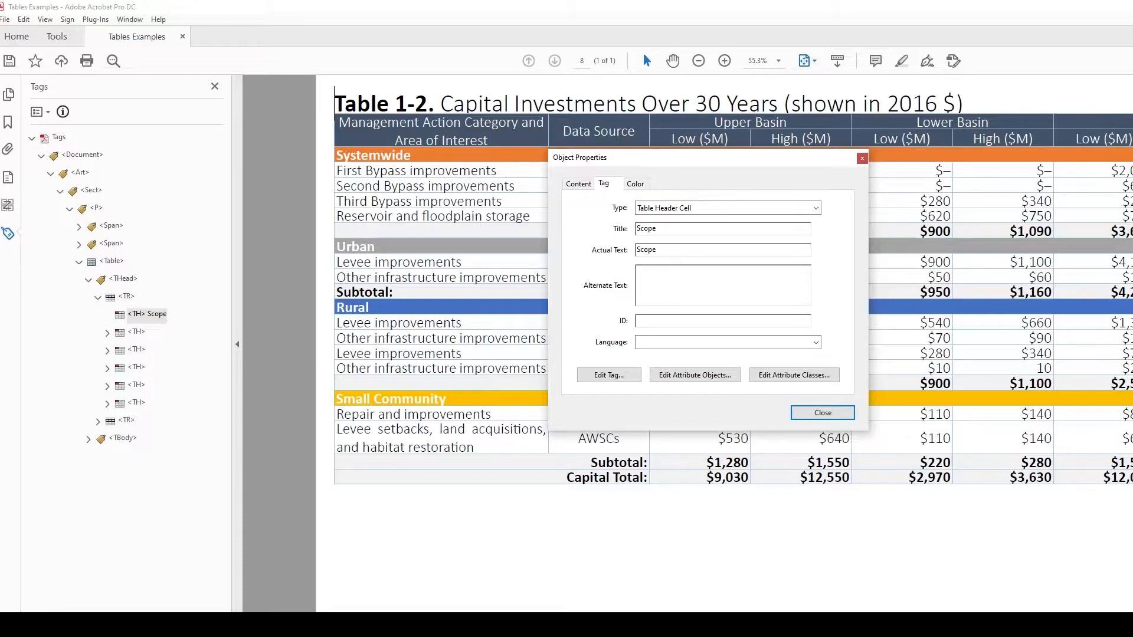
{"action": "left_click", "coordinate": [792, 412]}
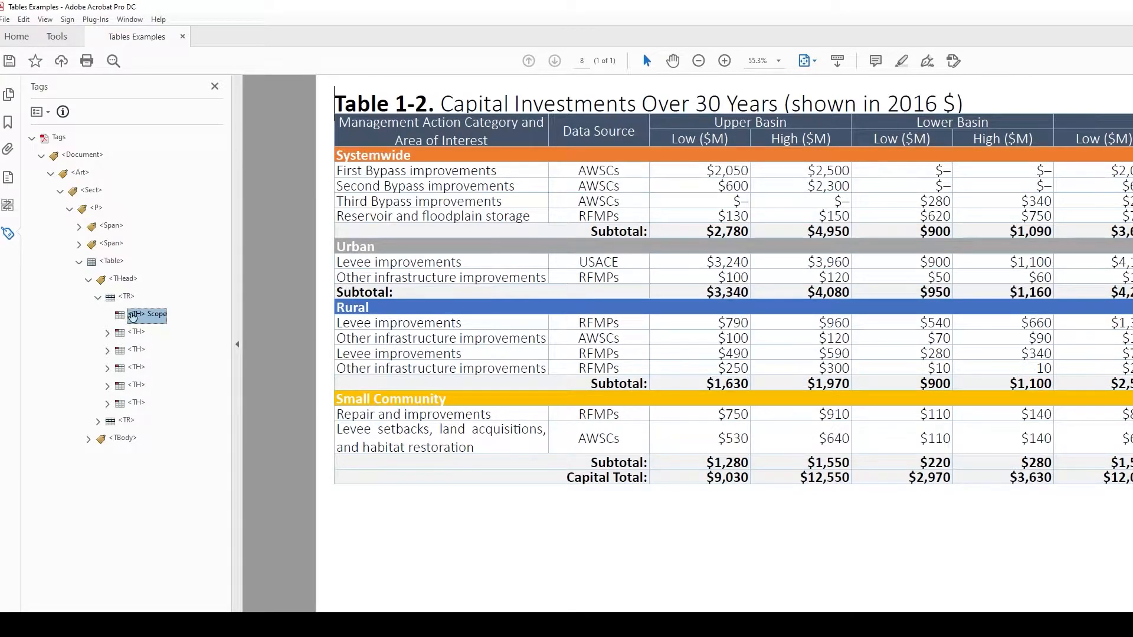
Check the order of the <TH> tags in the first header row, including the Scope cell.
{"action": "left_click", "coordinate": [137, 333]}
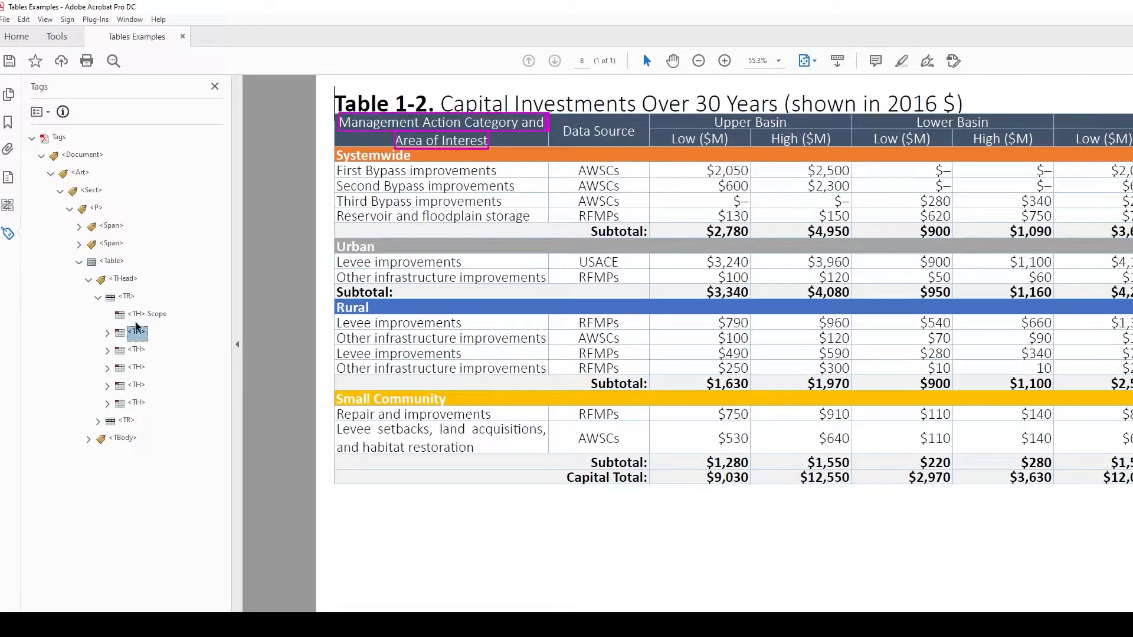
{"action": "left_click", "coordinate": [145, 315]}
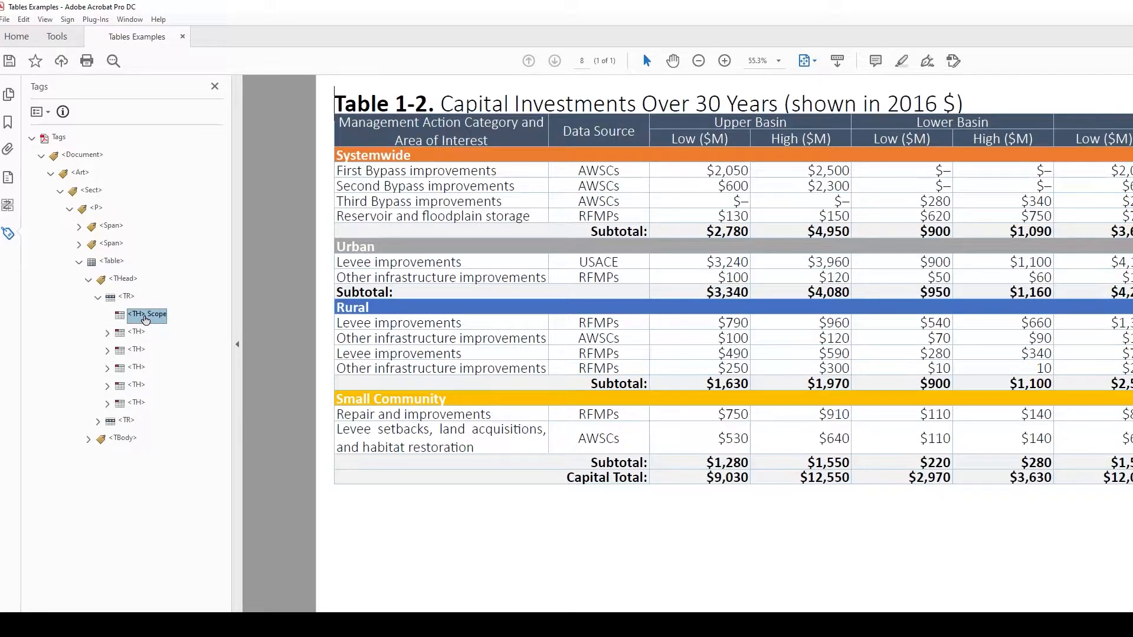
{"action": "left_click", "coordinate": [138, 334]}
{"action": "left_click", "coordinate": [139, 352]}
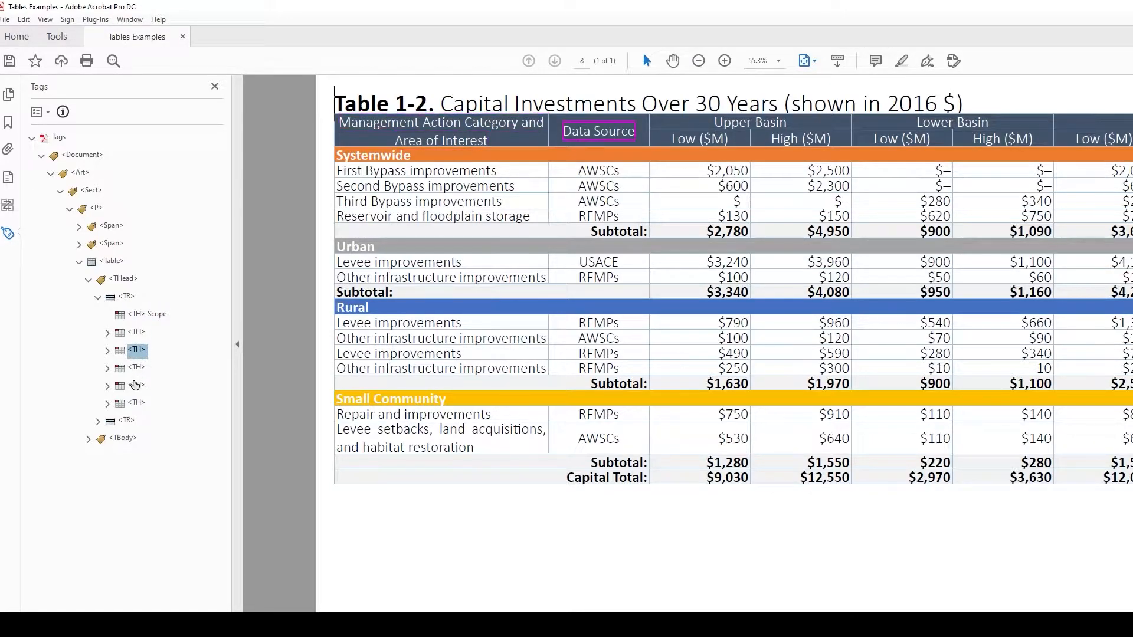
{"action": "left_click", "coordinate": [135, 369]}
{"action": "left_click", "coordinate": [135, 386]}
{"action": "left_click", "coordinate": [136, 404]}
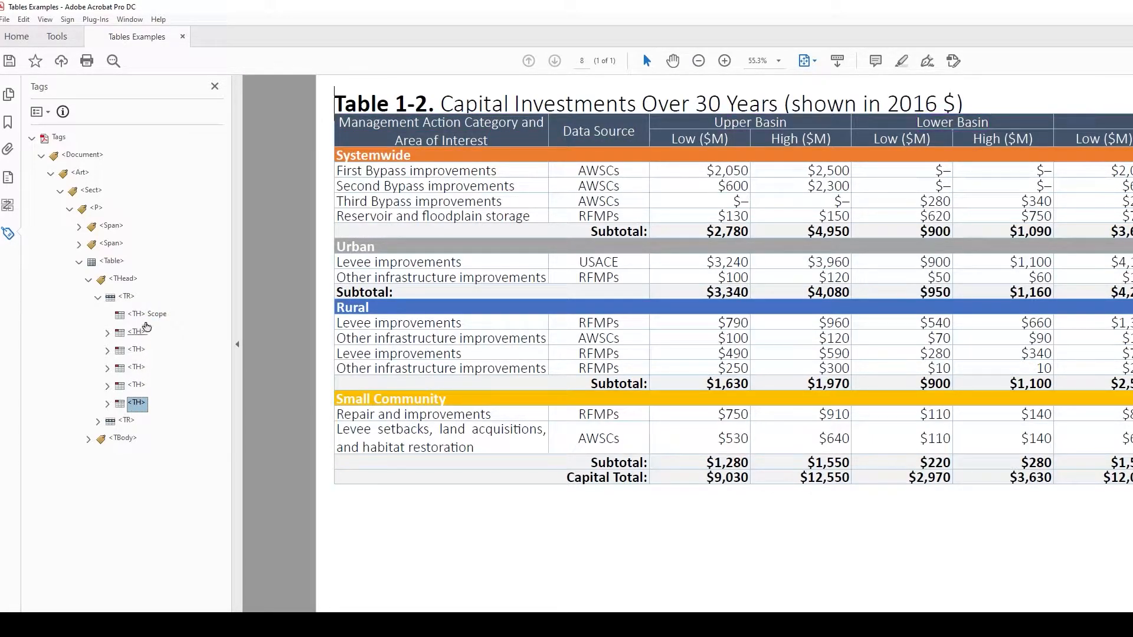
{"action": "left_click", "coordinate": [147, 316]}
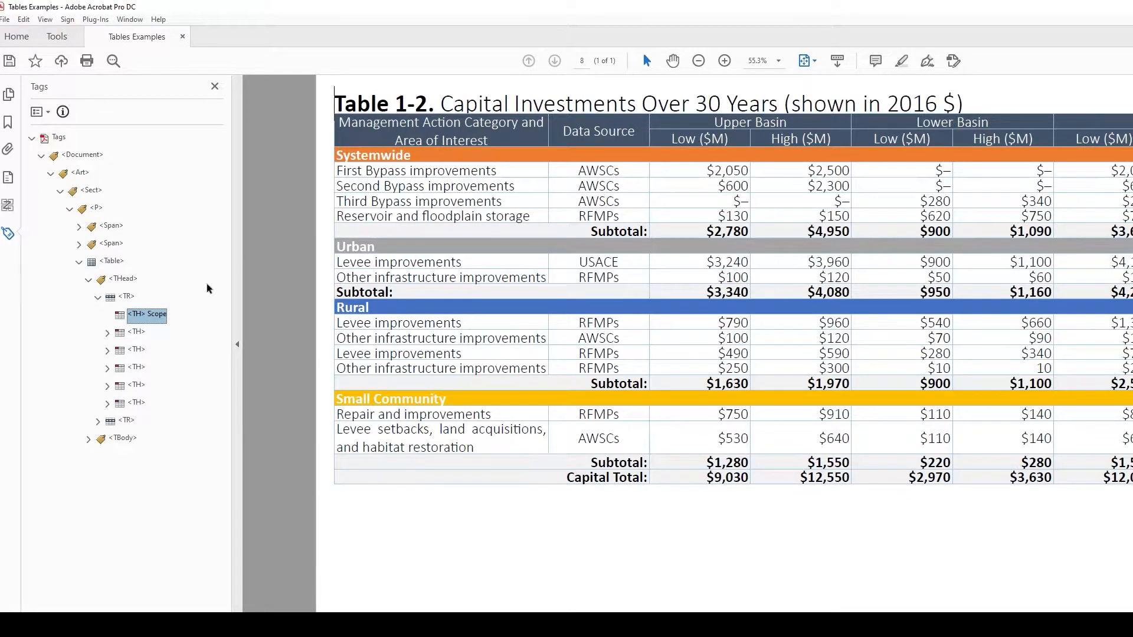
Add a new attribute object to the Scope header cell's tag and expand it.
{"action": "right_click", "coordinate": [154, 317]}
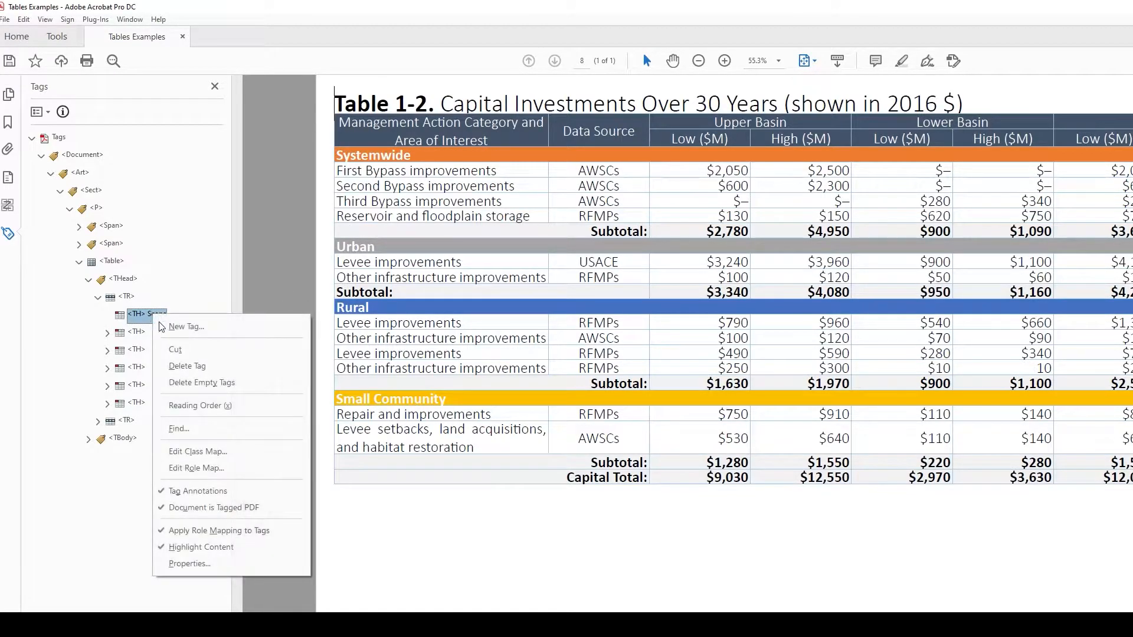
{"action": "left_click", "coordinate": [177, 566]}
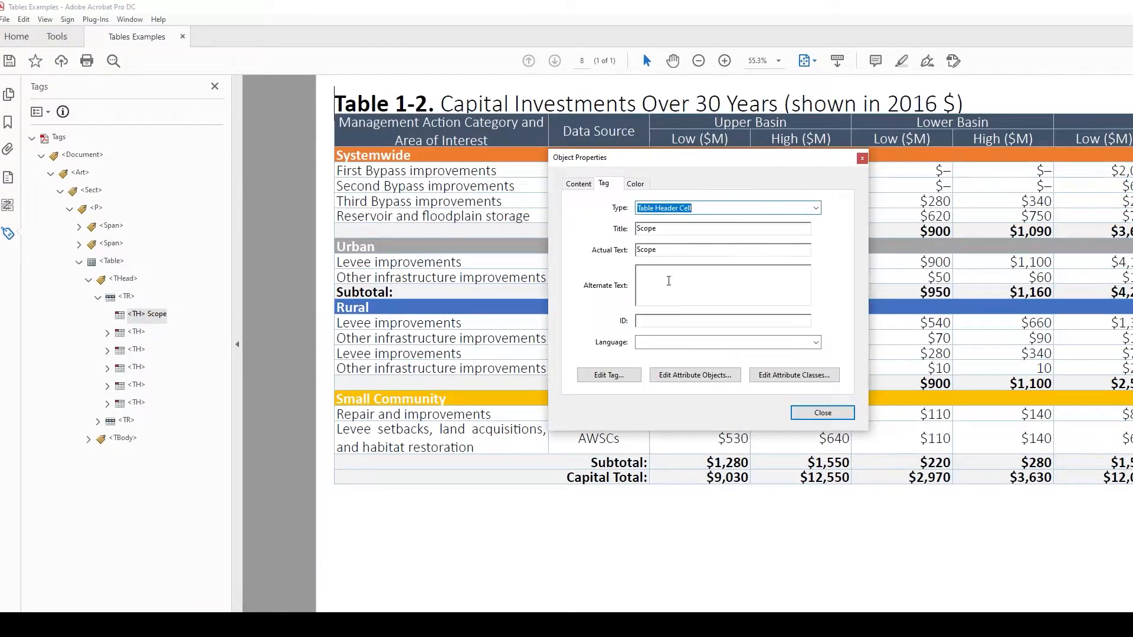
{"action": "left_click", "coordinate": [683, 378]}
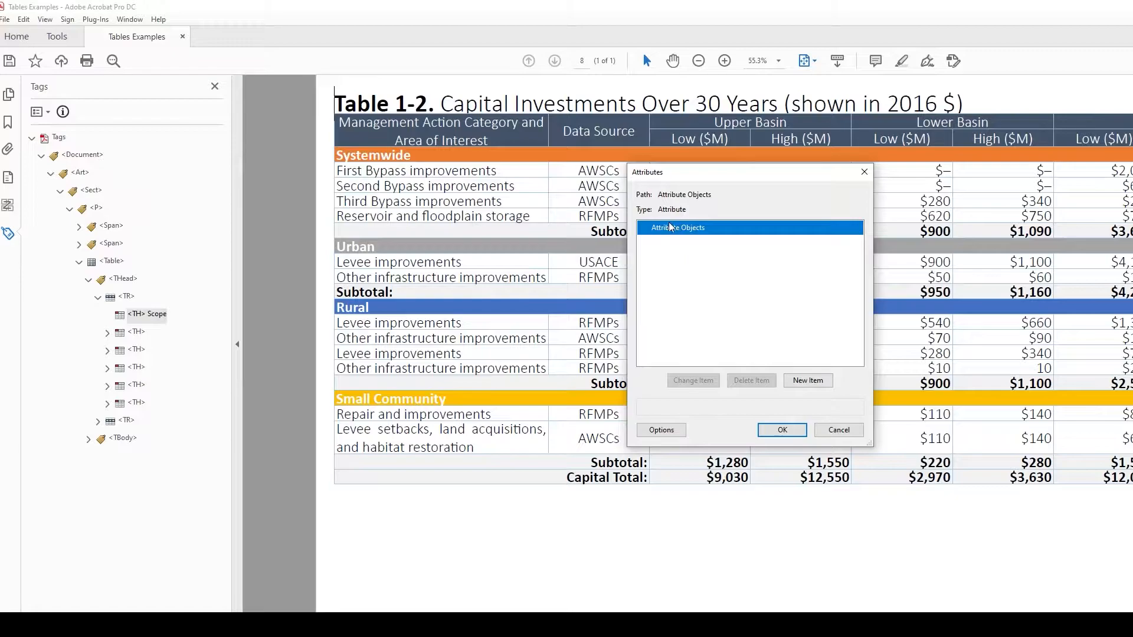
{"action": "left_click", "coordinate": [818, 381]}
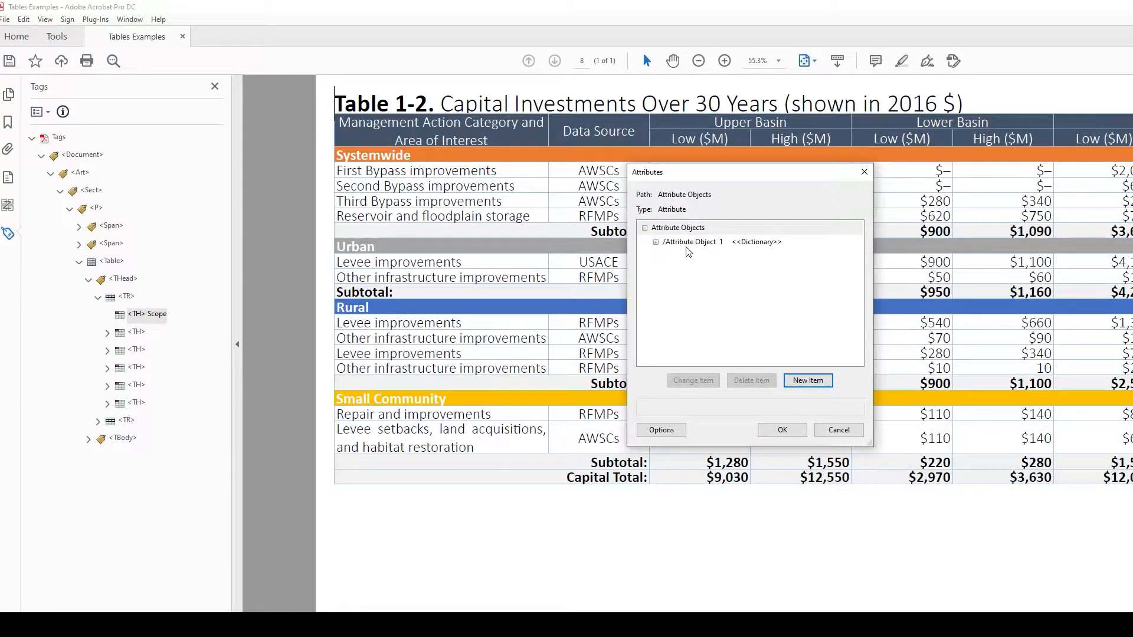
{"action": "left_click", "coordinate": [688, 245]}
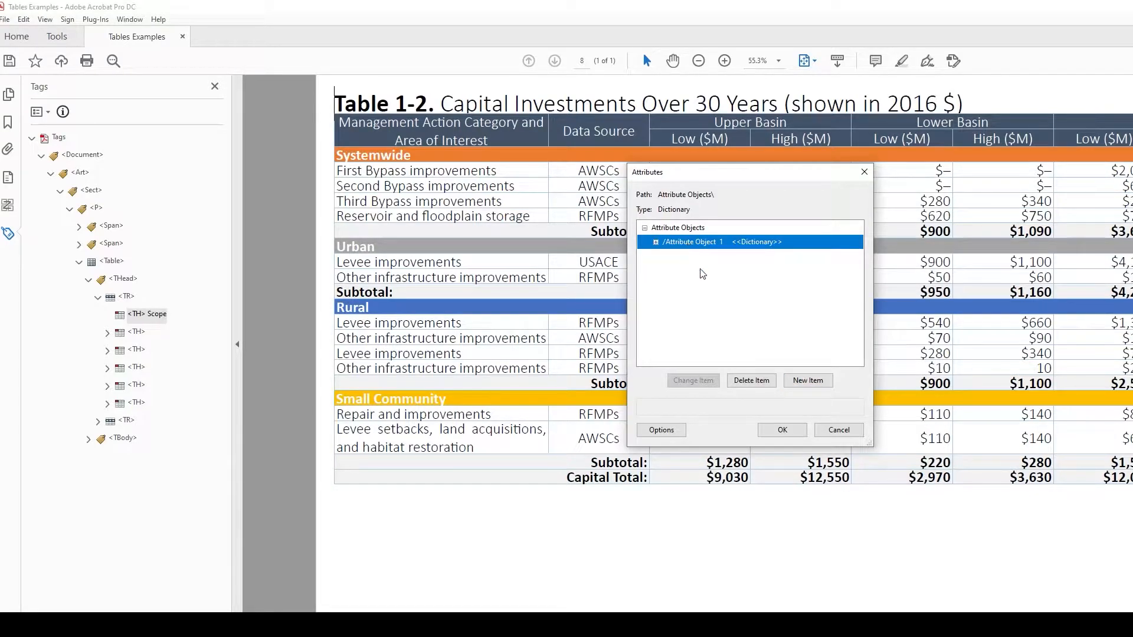
{"action": "left_click", "coordinate": [656, 242]}
Check the key and value-type reference page in InDesign and add a RowSpan key of 2, type Integer, to the Scope cell's attribute object in Acrobat.
{"action": "left_click", "coordinate": [801, 384]}
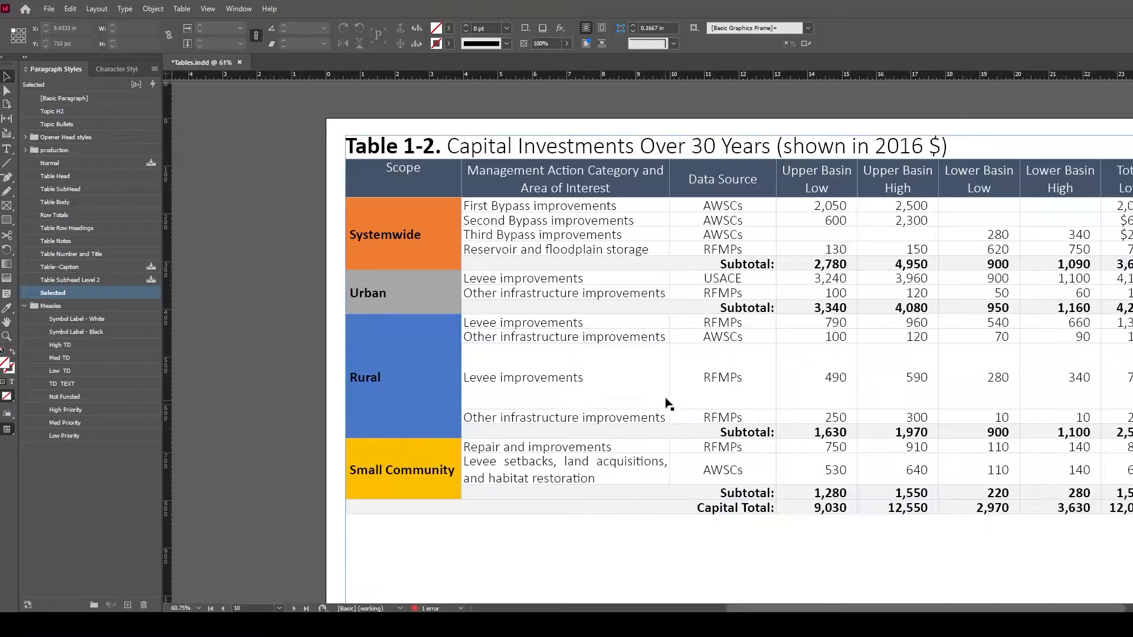
{"action": "scroll", "coordinate": [679, 399], "scroll_direction": "down", "scroll_amount": 10}
{"action": "scroll", "coordinate": [681, 401], "scroll_direction": "up", "scroll_amount": 15}
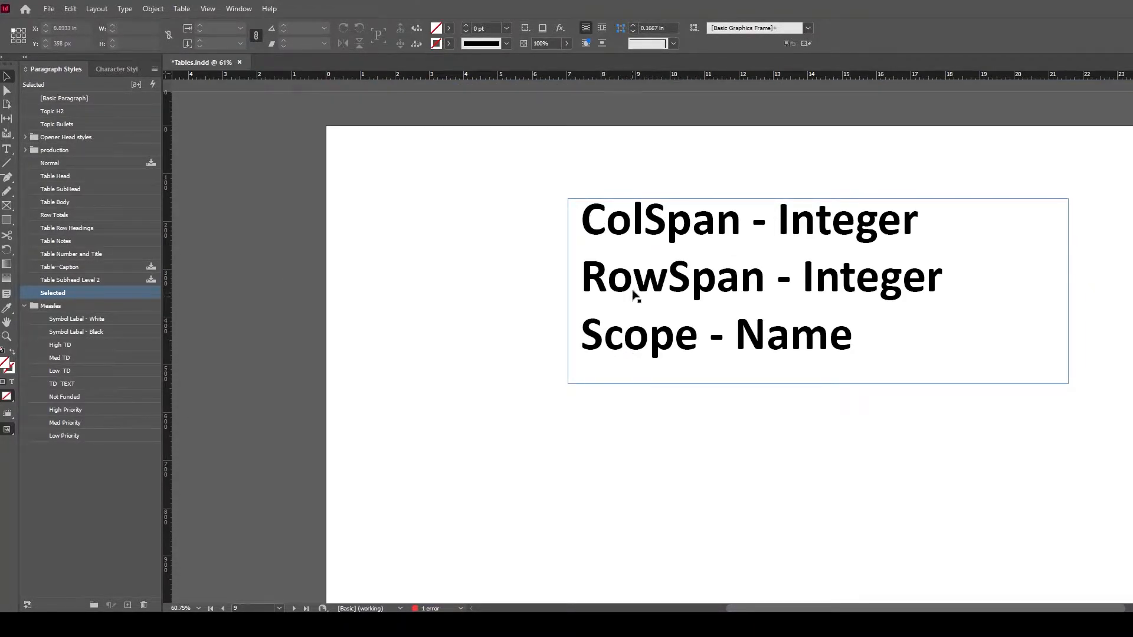
{"action": "left_click", "coordinate": [656, 239]}
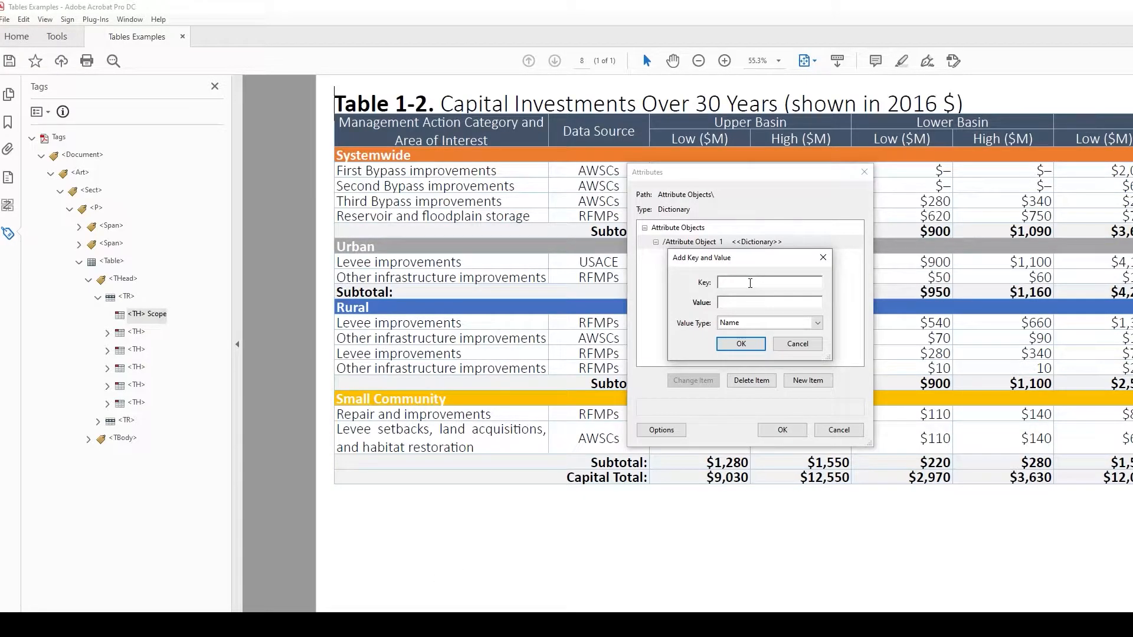
{"action": "type", "text": "RowSpa"}
{"action": "type", "text": "n"}
{"action": "type", "text": "2"}
{"action": "left_click", "coordinate": [753, 328]}
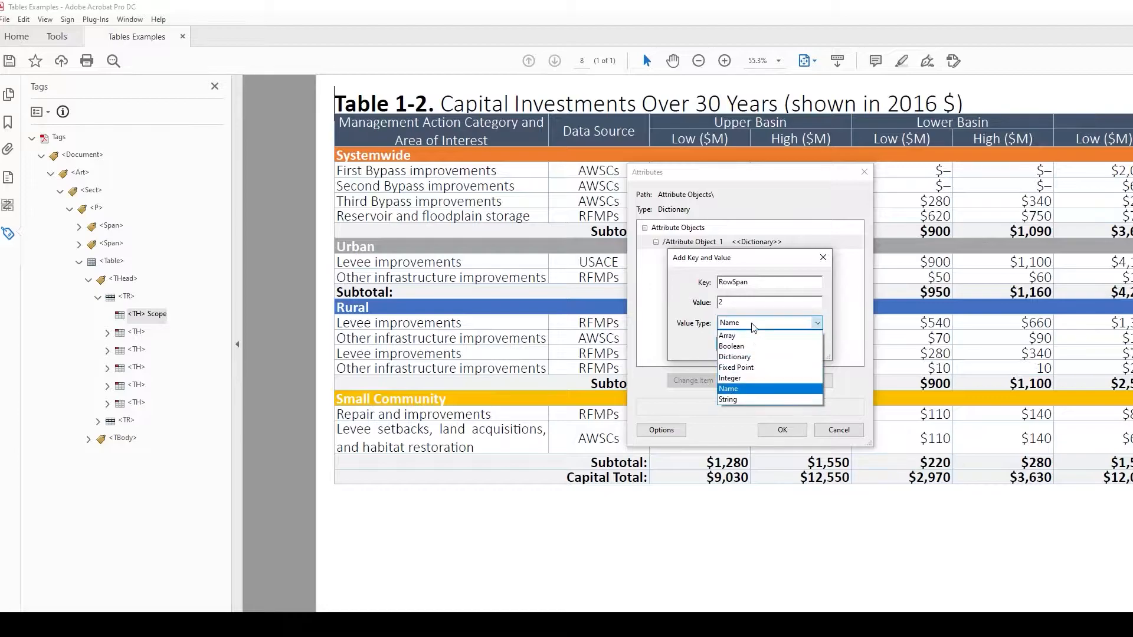
{"action": "left_click", "coordinate": [734, 379]}
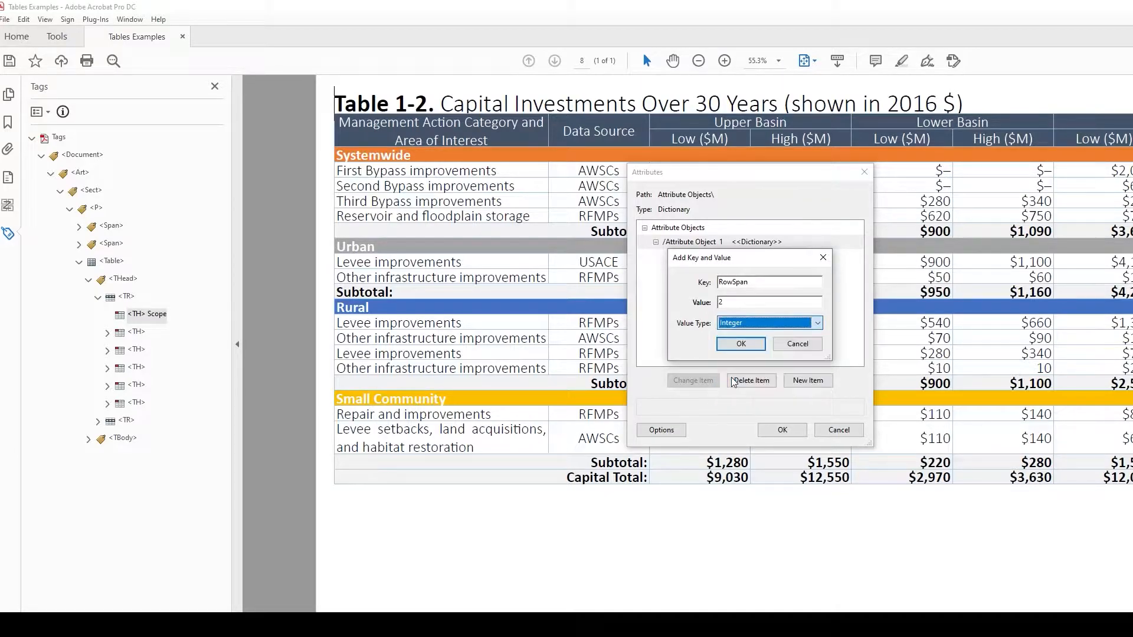
{"action": "left_click", "coordinate": [739, 344]}
{"action": "left_click", "coordinate": [682, 272]}
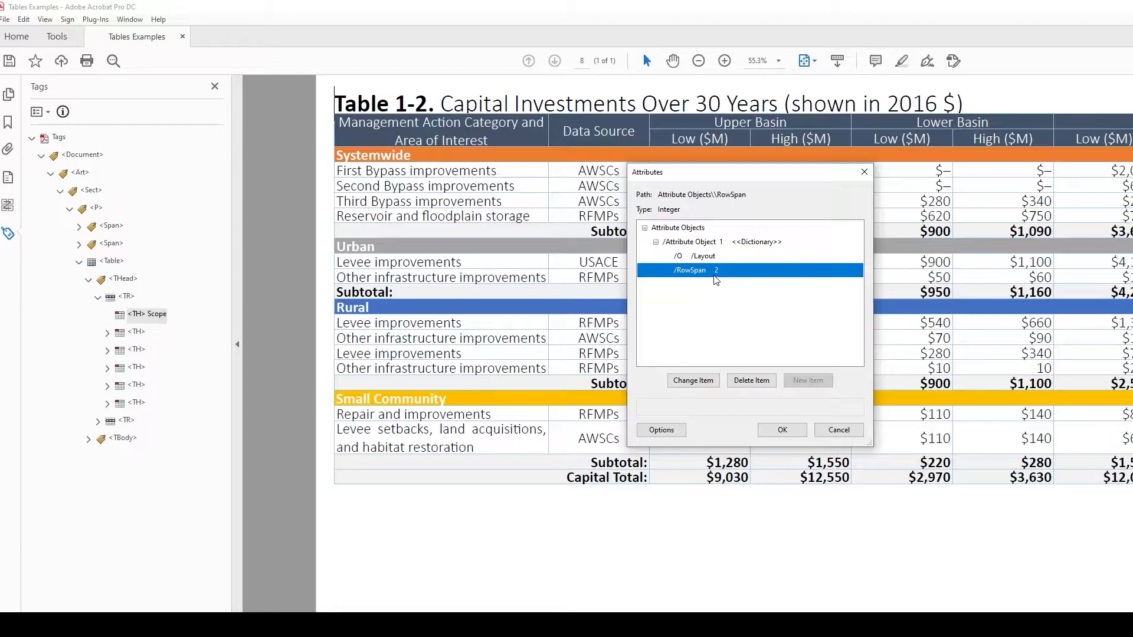
Add a Scope key with the value Column, type Name, to the same attribute object and apply the tag's properties.
{"action": "left_click", "coordinate": [712, 244]}
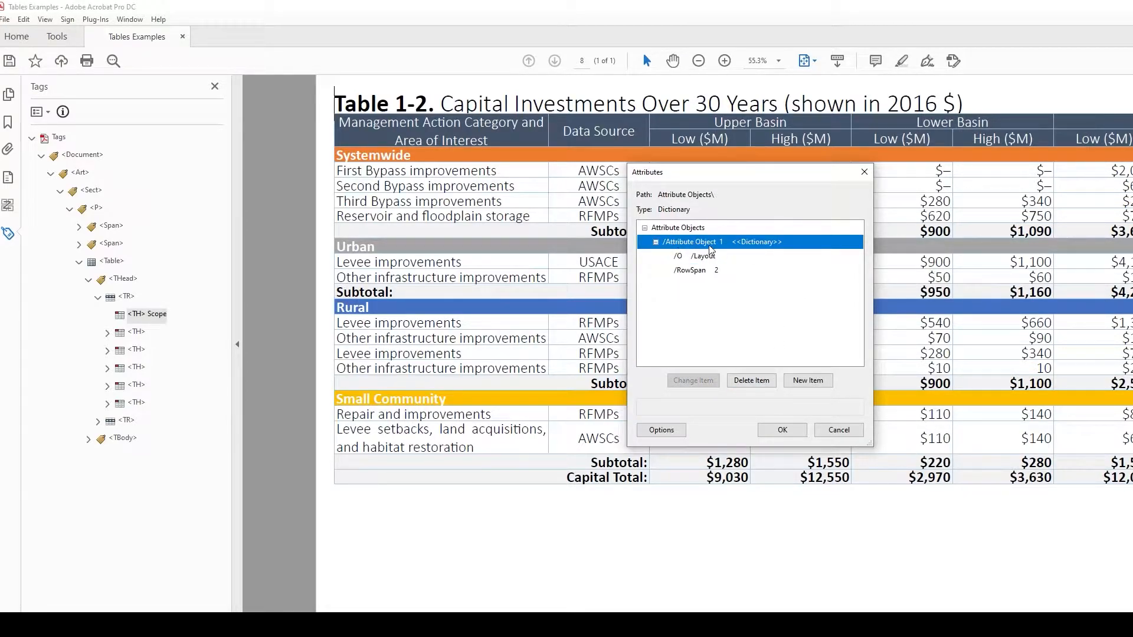
{"action": "left_click", "coordinate": [802, 383]}
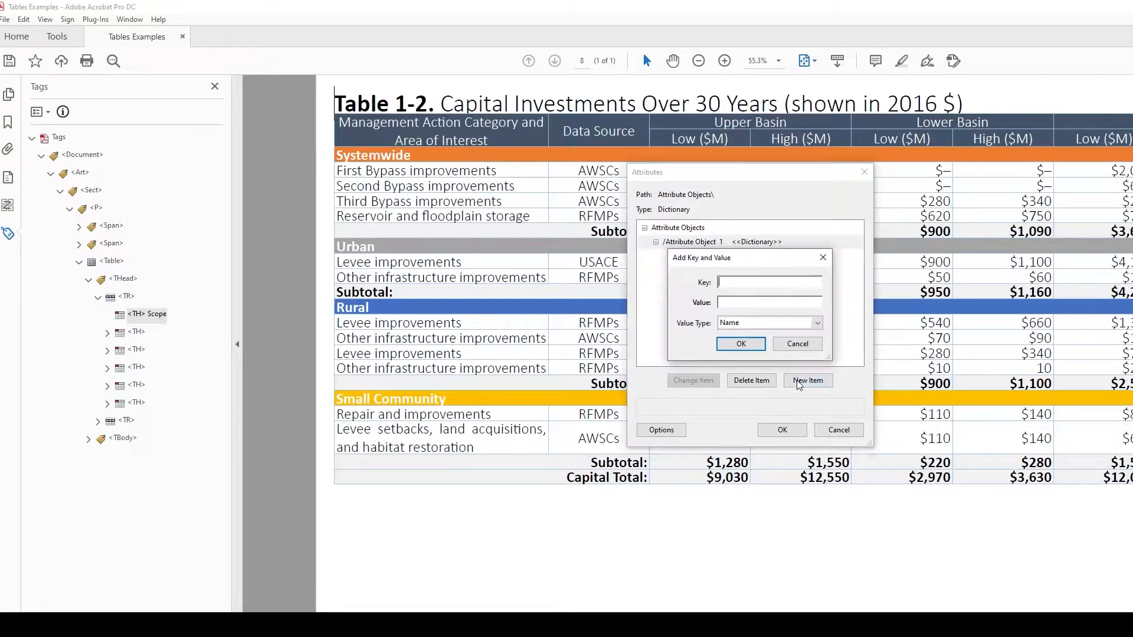
{"action": "type", "text": "Scope"}
{"action": "type", "text": "Column"}
{"action": "left_click", "coordinate": [735, 344]}
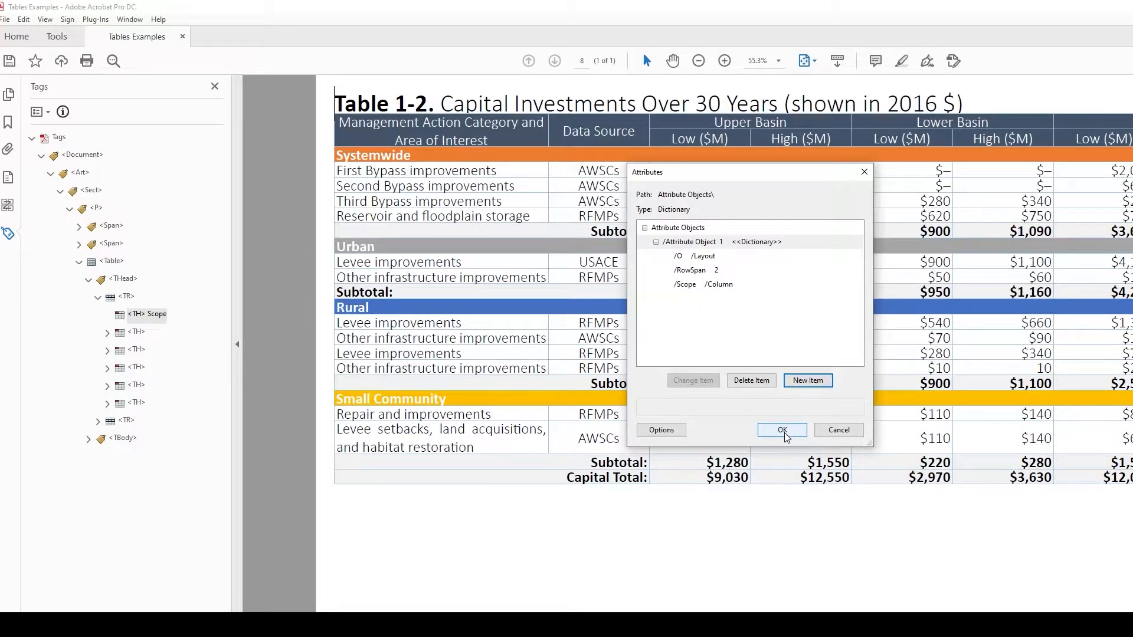
{"action": "left_click", "coordinate": [785, 433]}
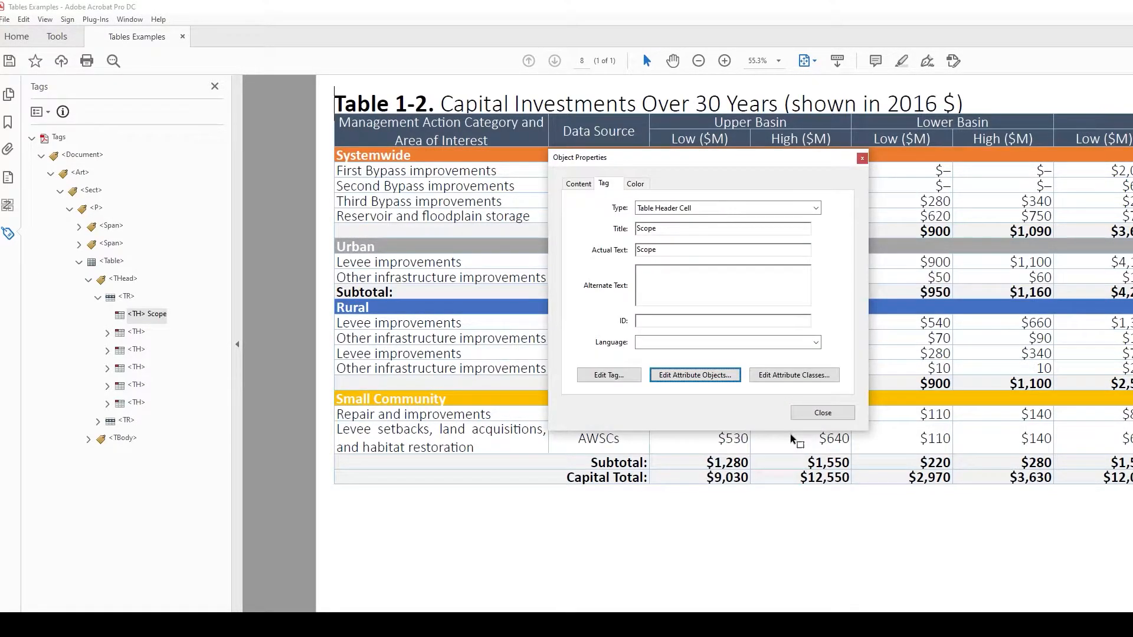
{"action": "left_click", "coordinate": [824, 413]}
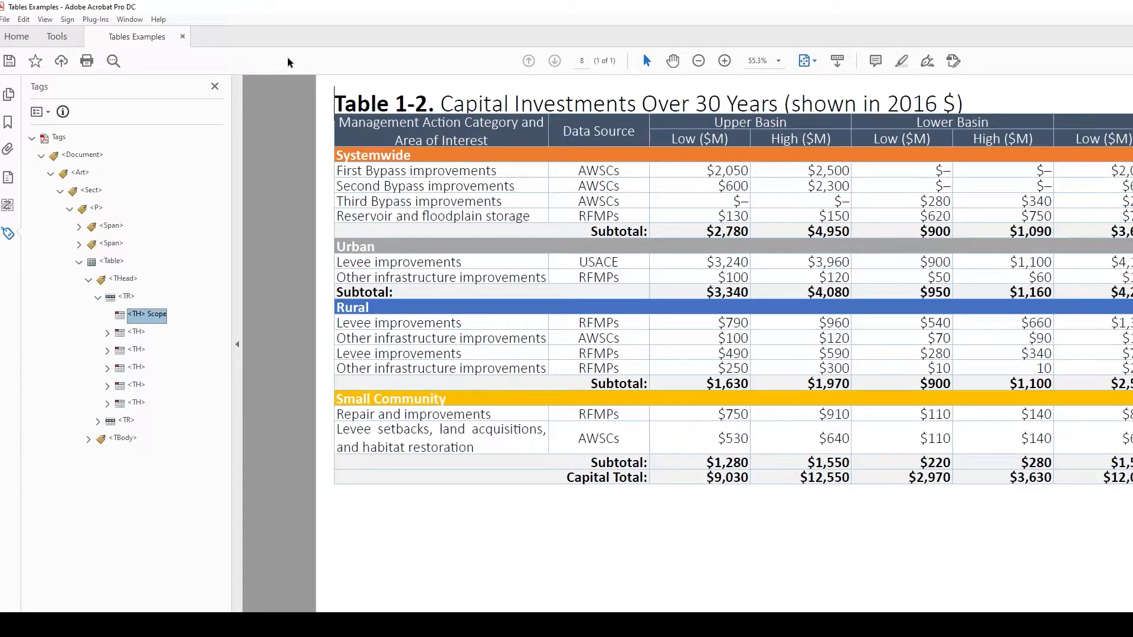
Save the PDF with the new Scope header cell.
{"action": "left_click", "coordinate": [95, 20]}
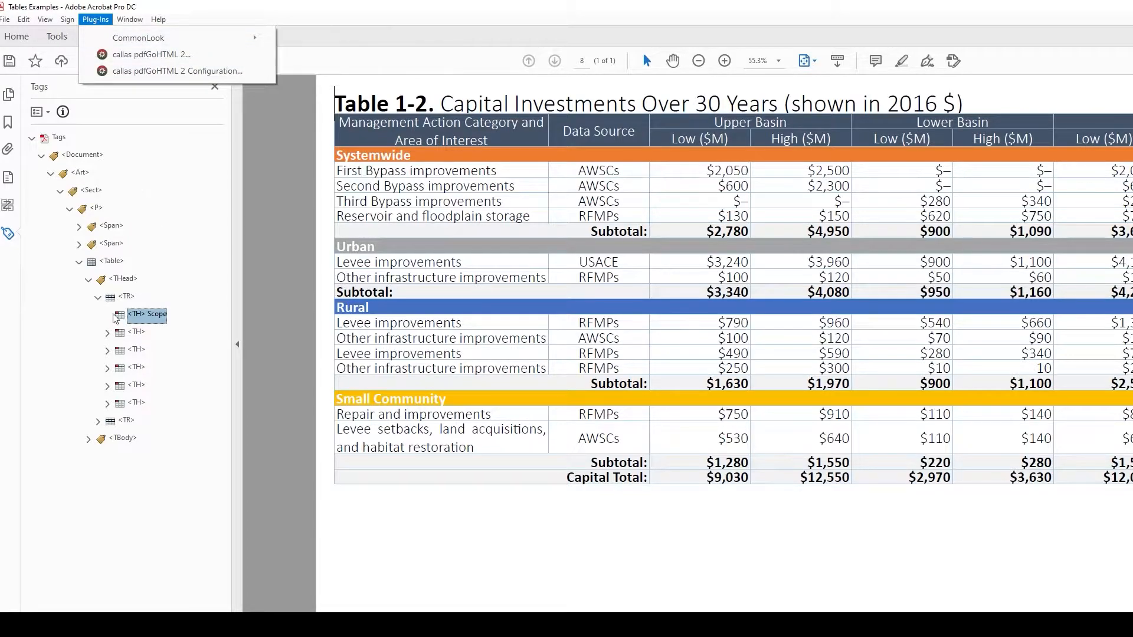
{"action": "left_click", "coordinate": [262, 281]}
{"action": "key", "text": "ctrl+s"}
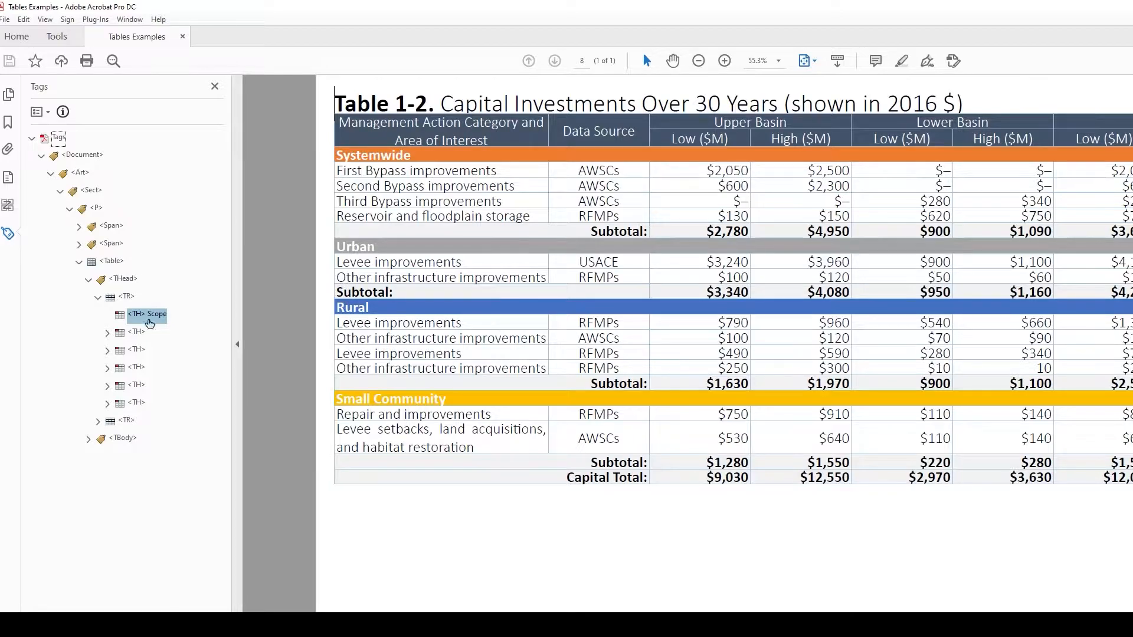
Preview the PDF's table structure as HTML with callas pdfGoHTML 2 and examine the Scope header cell.
{"action": "left_click", "coordinate": [96, 19]}
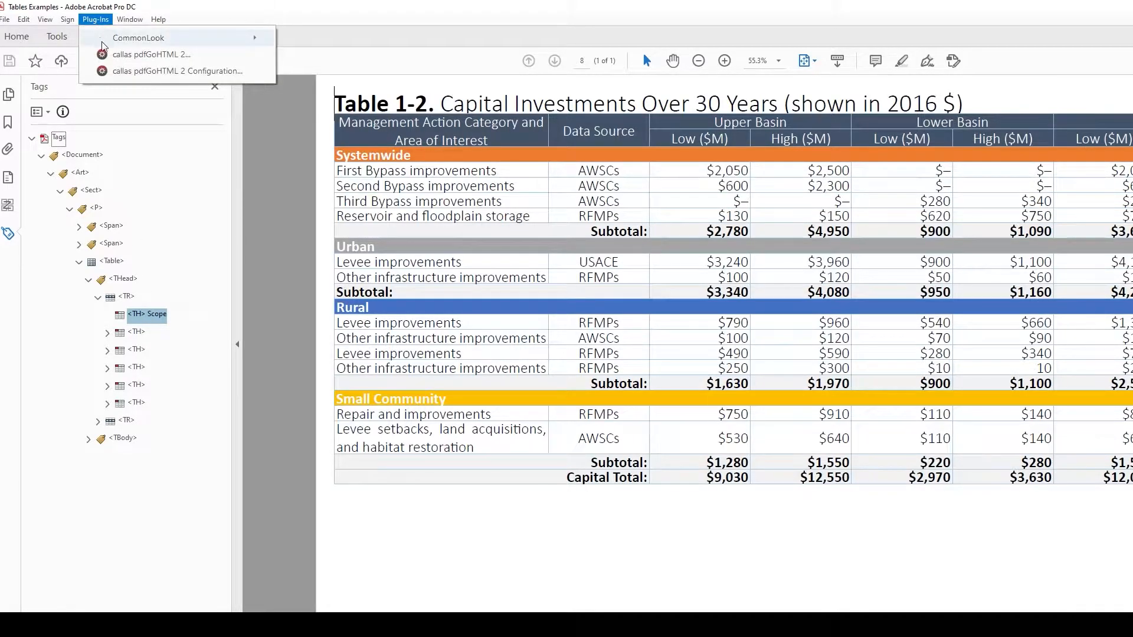
{"action": "left_click", "coordinate": [111, 60]}
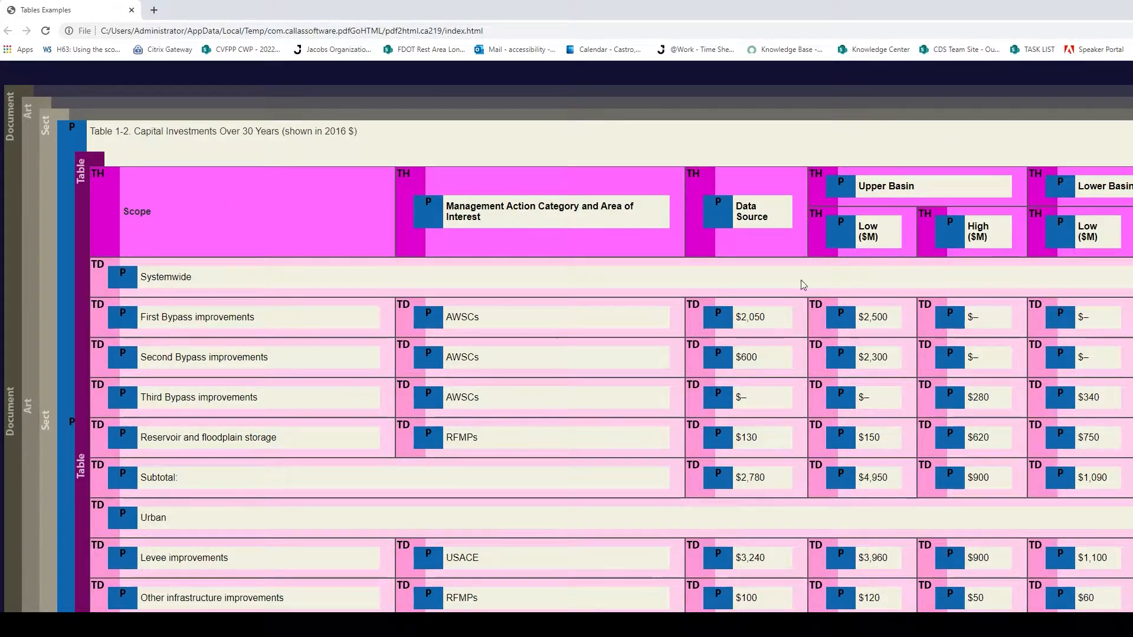
{"action": "key", "text": "ctrl+minus"}
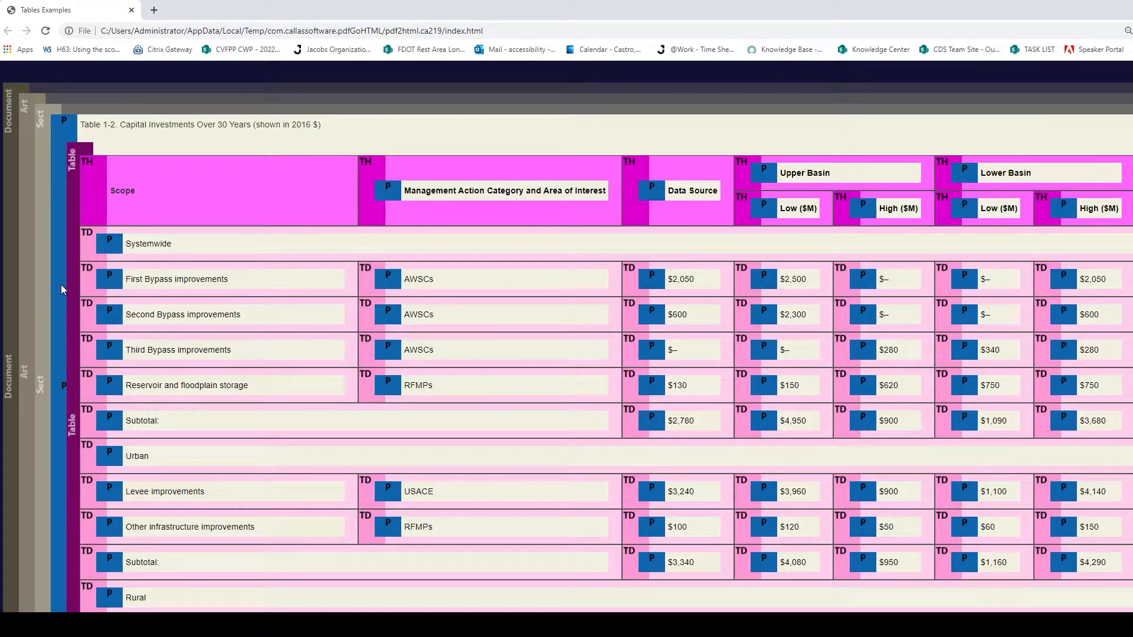
{"action": "left_click", "coordinate": [131, 11]}
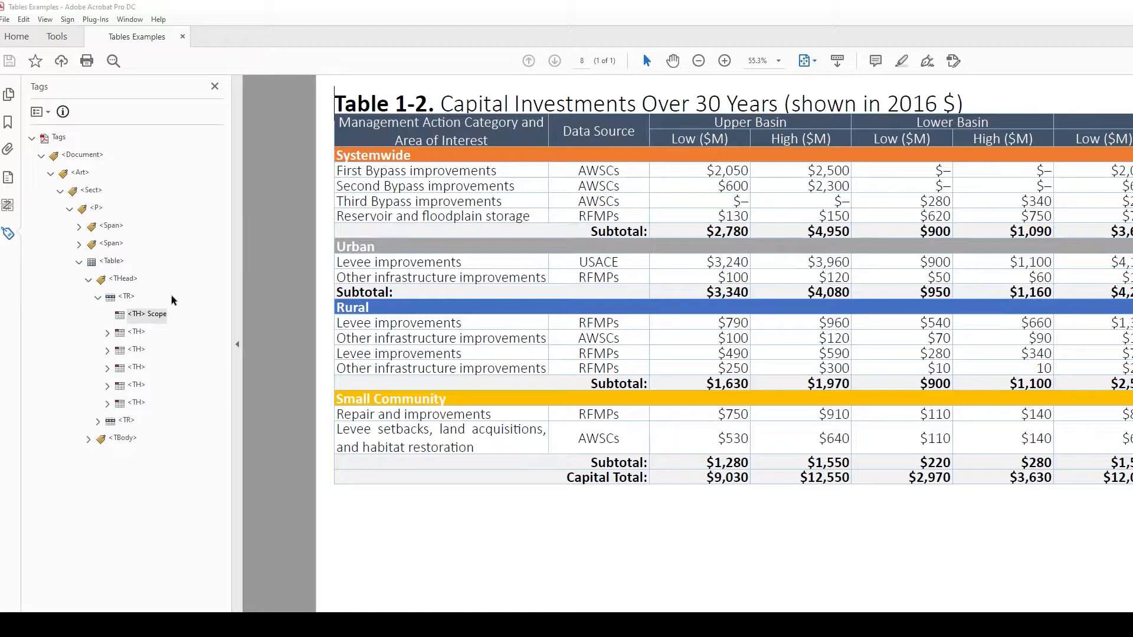
Move the Systemwide <TD> into the First Bypass improvements <TR> of the table body as its first cell and delete the emptied row.
{"action": "left_click", "coordinate": [121, 441]}
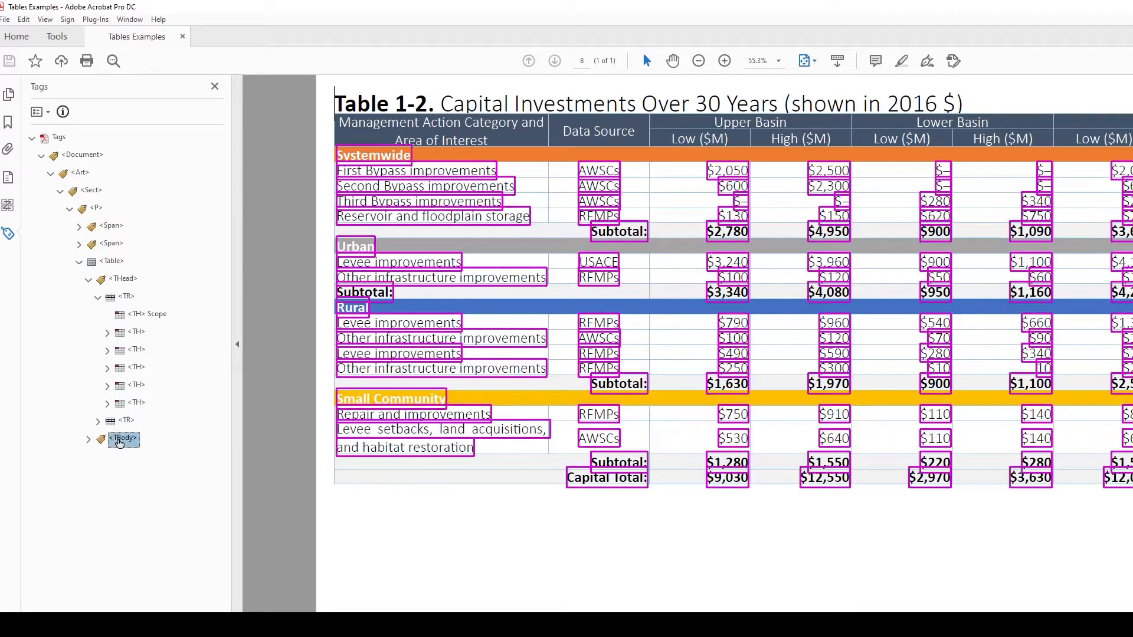
{"action": "left_click", "coordinate": [89, 440]}
{"action": "left_click", "coordinate": [128, 457]}
{"action": "scroll", "coordinate": [154, 443], "scroll_direction": "down", "scroll_amount": 2}
{"action": "scroll", "coordinate": [151, 444], "scroll_direction": "down", "scroll_amount": 1}
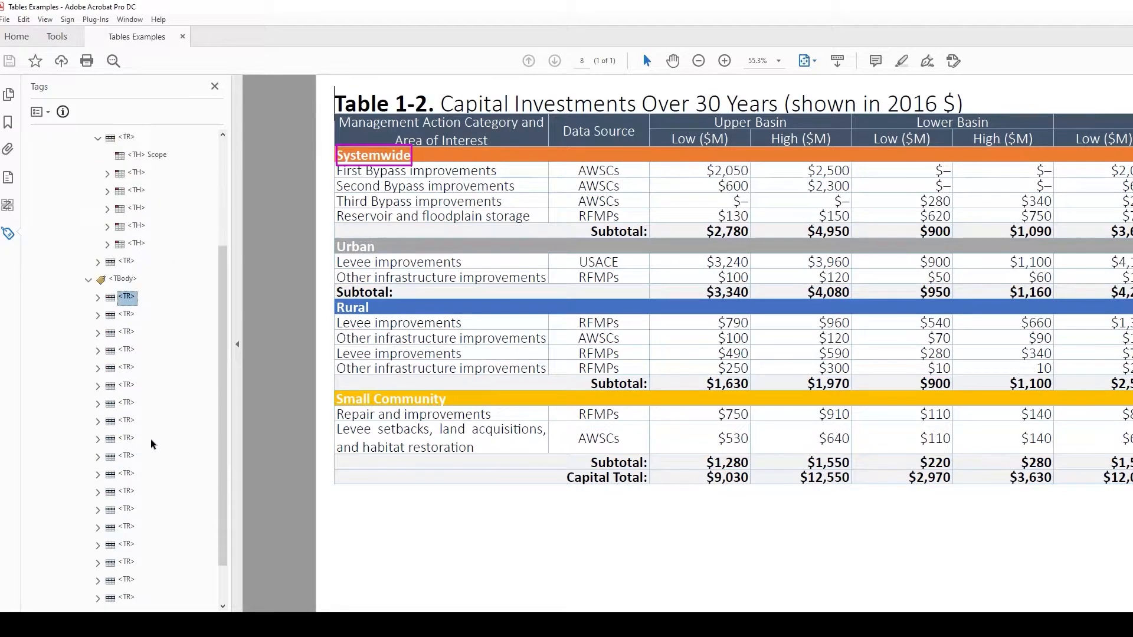
{"action": "left_click", "coordinate": [98, 297]}
{"action": "left_click", "coordinate": [137, 315]}
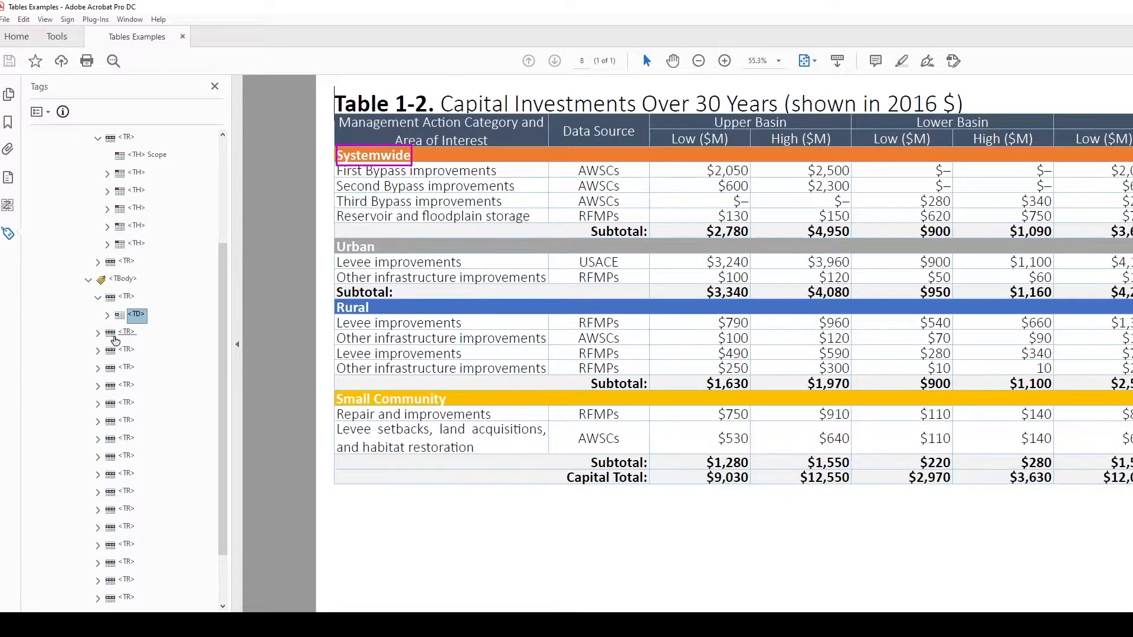
{"action": "left_click", "coordinate": [127, 332]}
{"action": "left_click", "coordinate": [98, 333]}
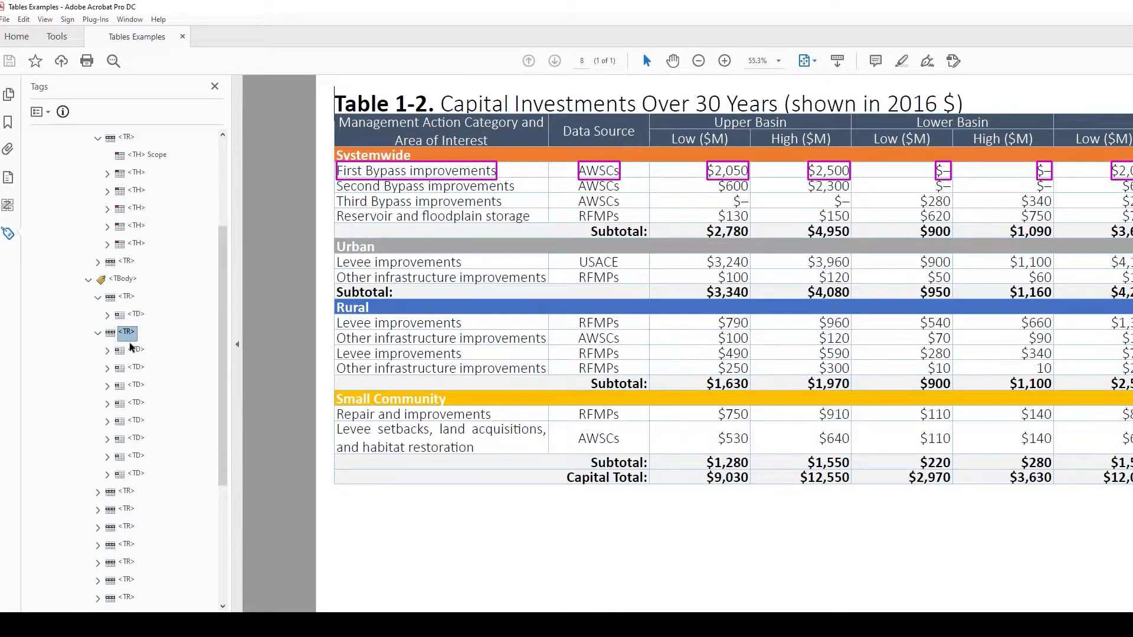
{"action": "left_click", "coordinate": [148, 320]}
{"action": "left_click_drag", "start_coordinate": [149, 324], "coordinate": [137, 353]}
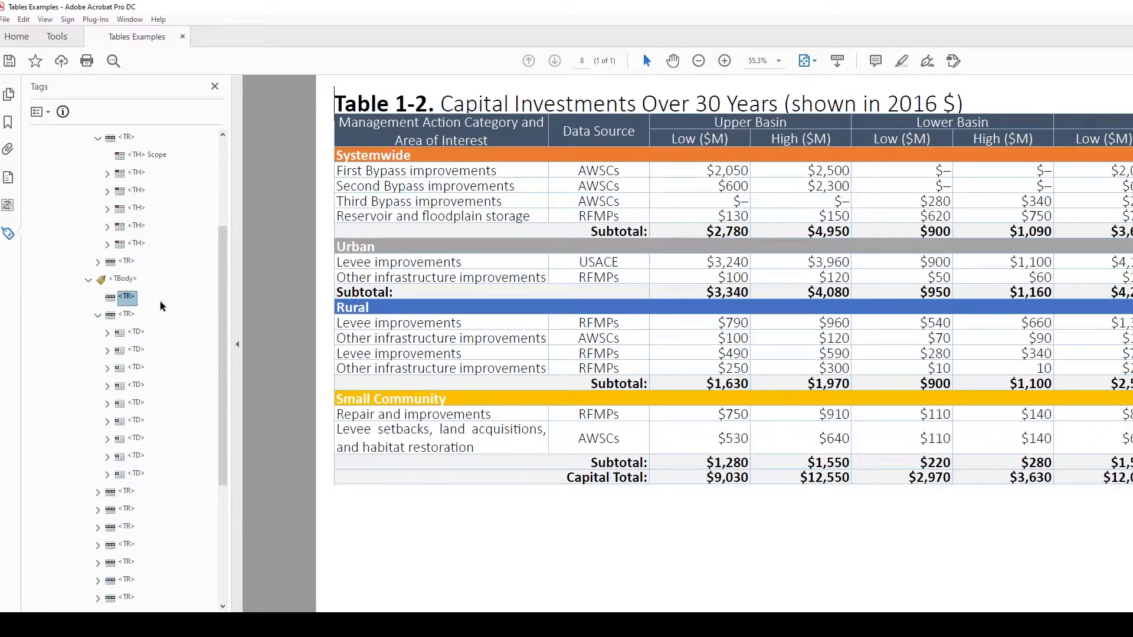
{"action": "key", "text": "Delete"}
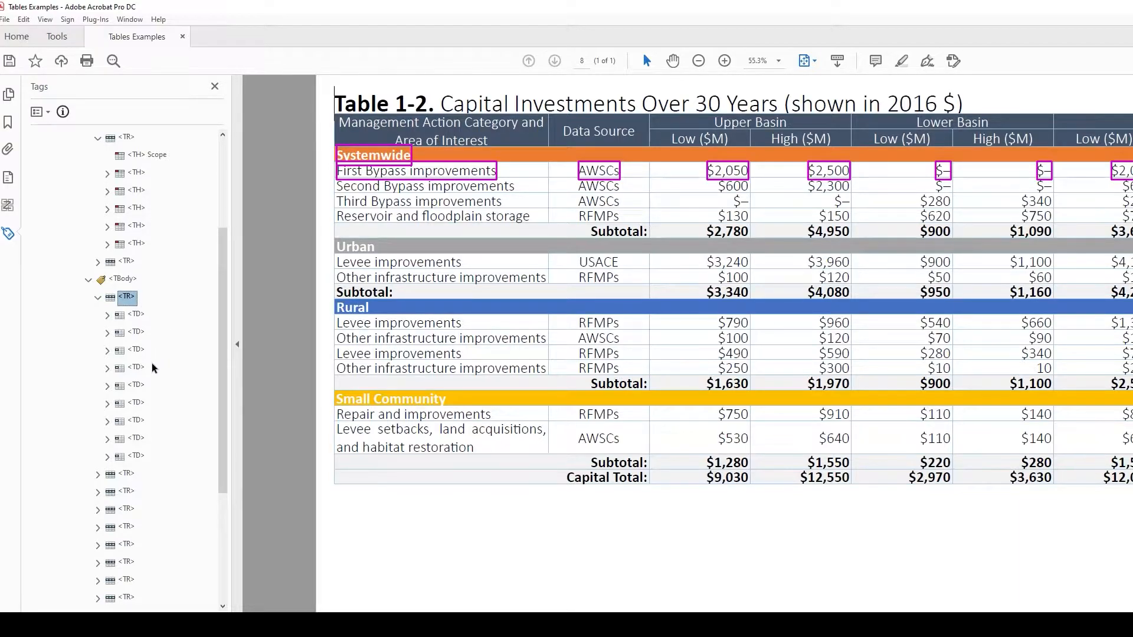
Title the first <TD> of the first table body row "Systemwide".
{"action": "left_click", "coordinate": [139, 315]}
{"action": "left_click", "coordinate": [139, 314]}
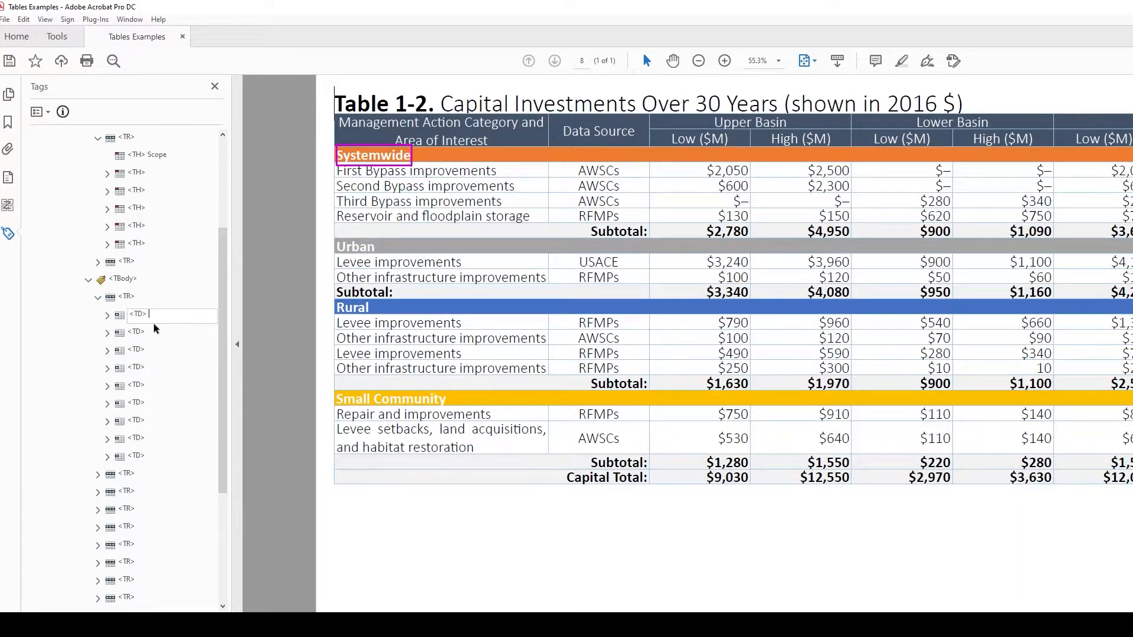
{"action": "type", "text": "Systemwide"}
{"action": "key", "text": "Return"}
Delete the ColSpan entry from the attribute object of the Systemwide <TD>.
{"action": "right_click", "coordinate": [136, 322]}
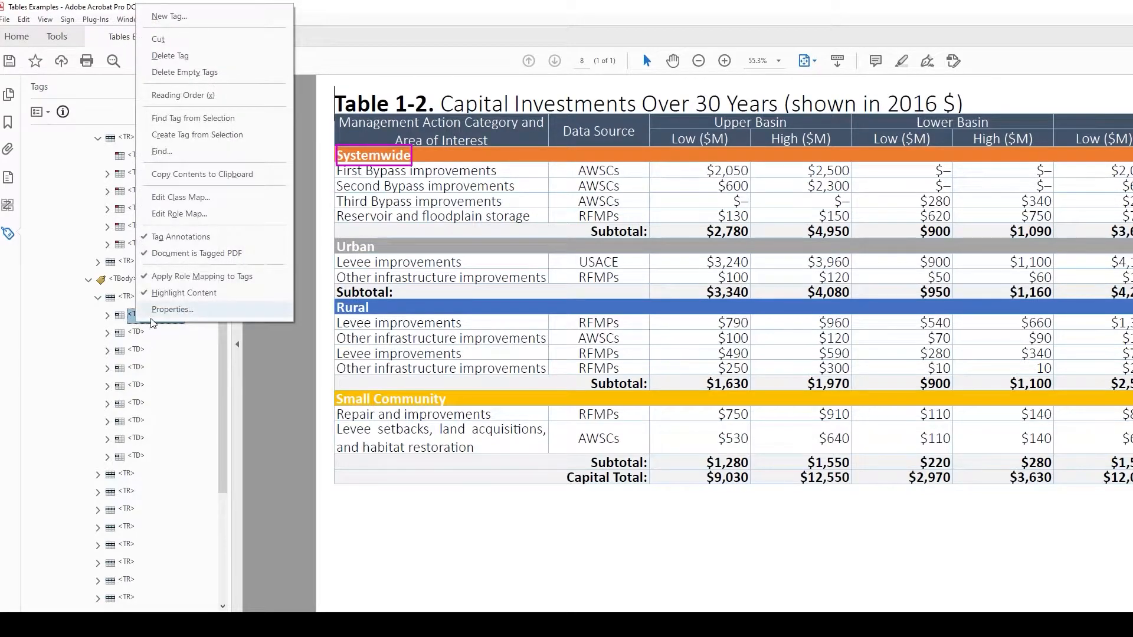
{"action": "left_click", "coordinate": [155, 314]}
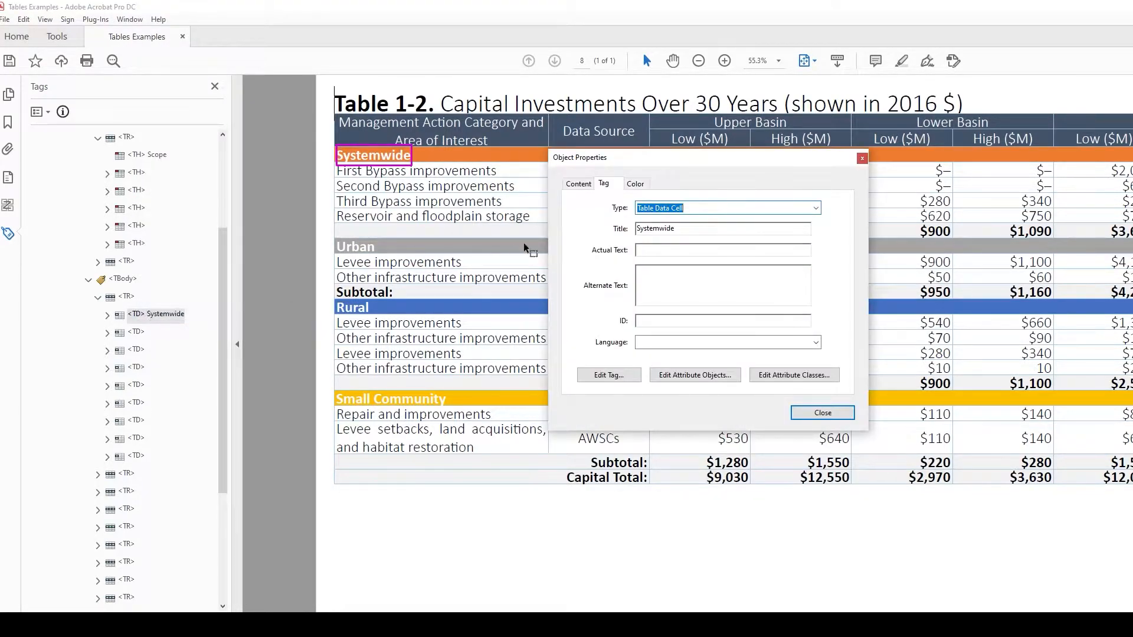
{"action": "left_click", "coordinate": [695, 376]}
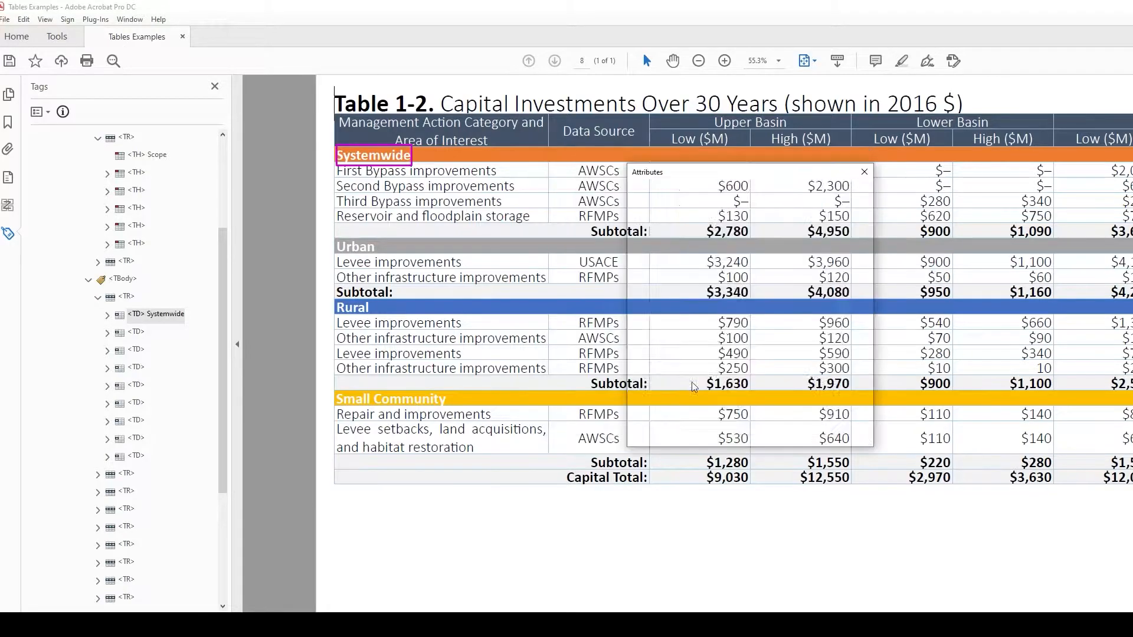
{"action": "left_click", "coordinate": [644, 228]}
{"action": "left_click", "coordinate": [655, 242]}
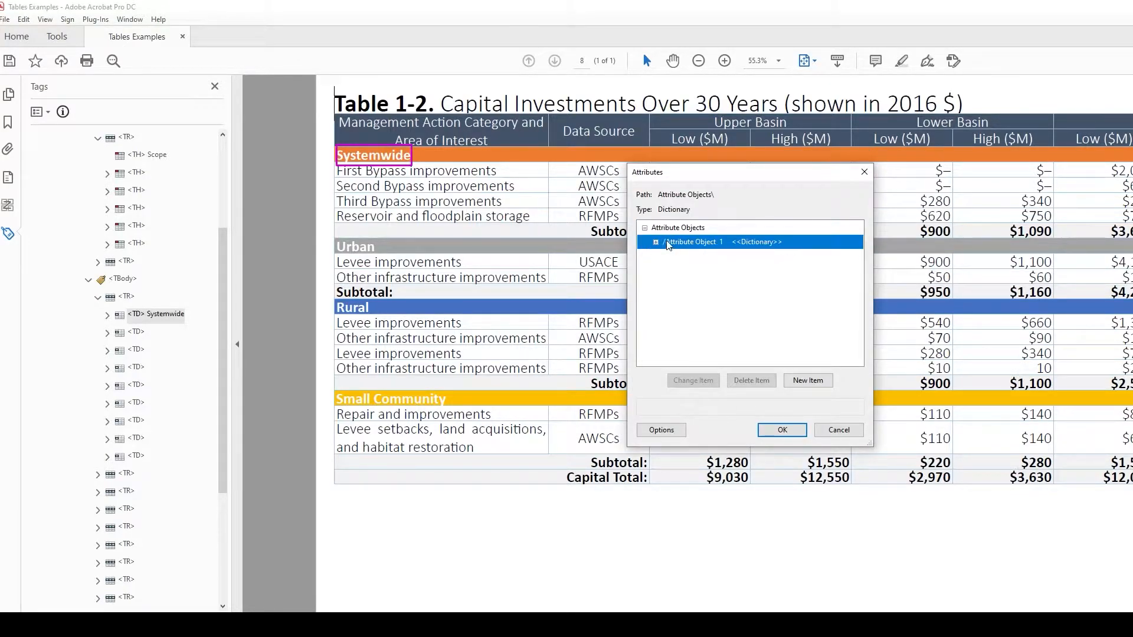
{"action": "left_click", "coordinate": [695, 259]}
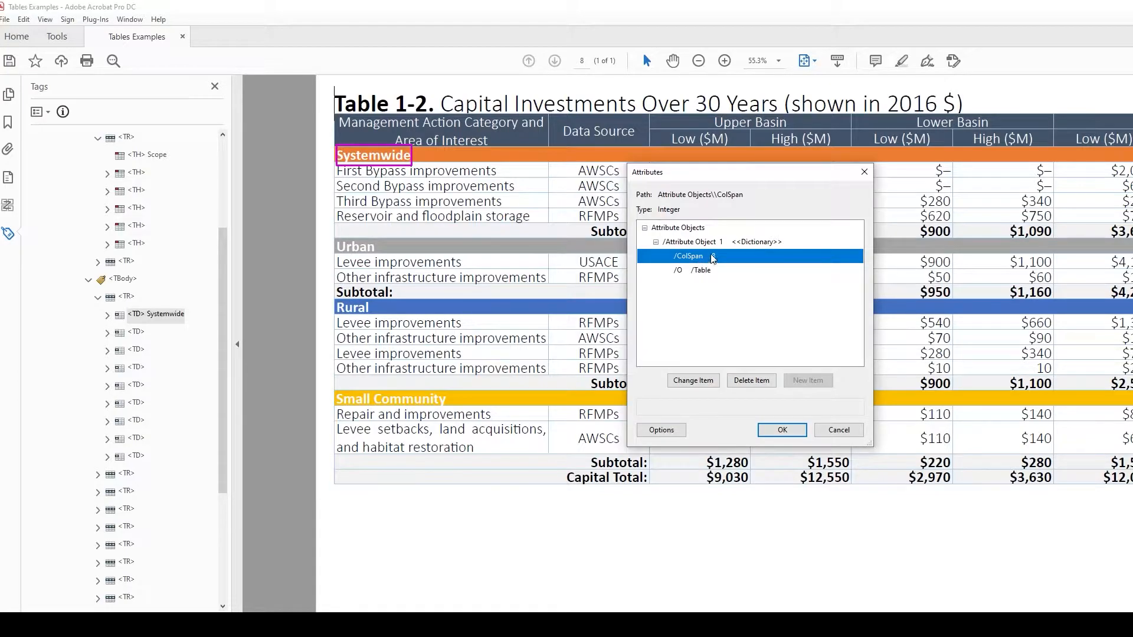
{"action": "left_click", "coordinate": [761, 382]}
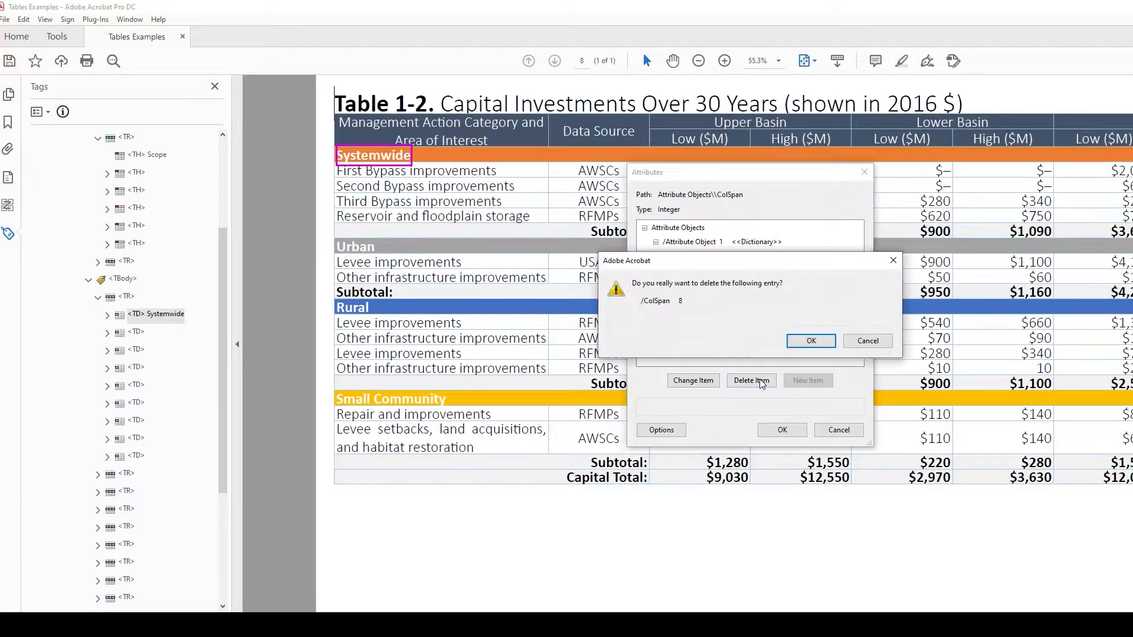
{"action": "left_click", "coordinate": [796, 342]}
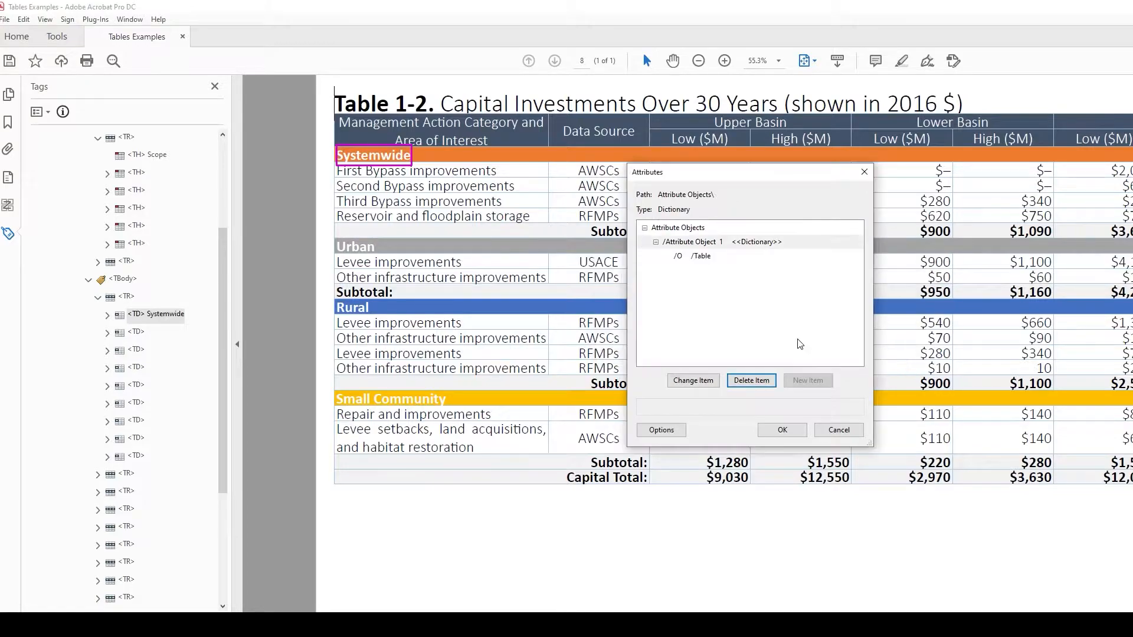
Add a RowSpan key with the integer value 5 to the Systemwide <TD>'s attribute object and apply it.
{"action": "left_click", "coordinate": [697, 243]}
{"action": "left_click", "coordinate": [808, 380]}
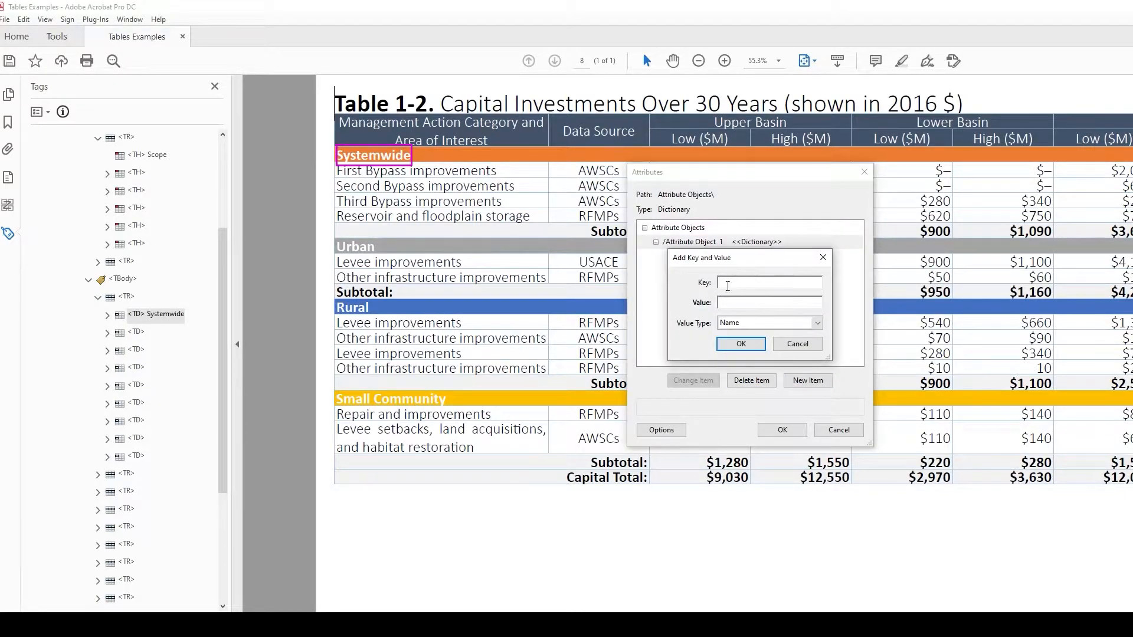
{"action": "type", "text": "RowSpan"}
{"action": "type", "text": "5"}
{"action": "left_click", "coordinate": [778, 325]}
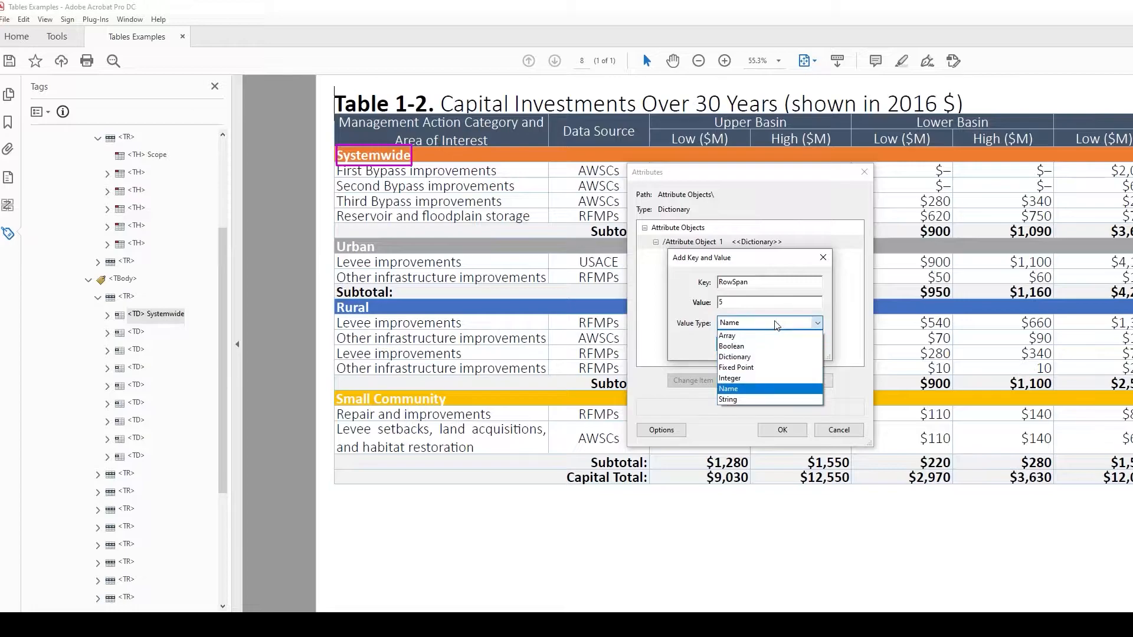
{"action": "left_click", "coordinate": [768, 370]}
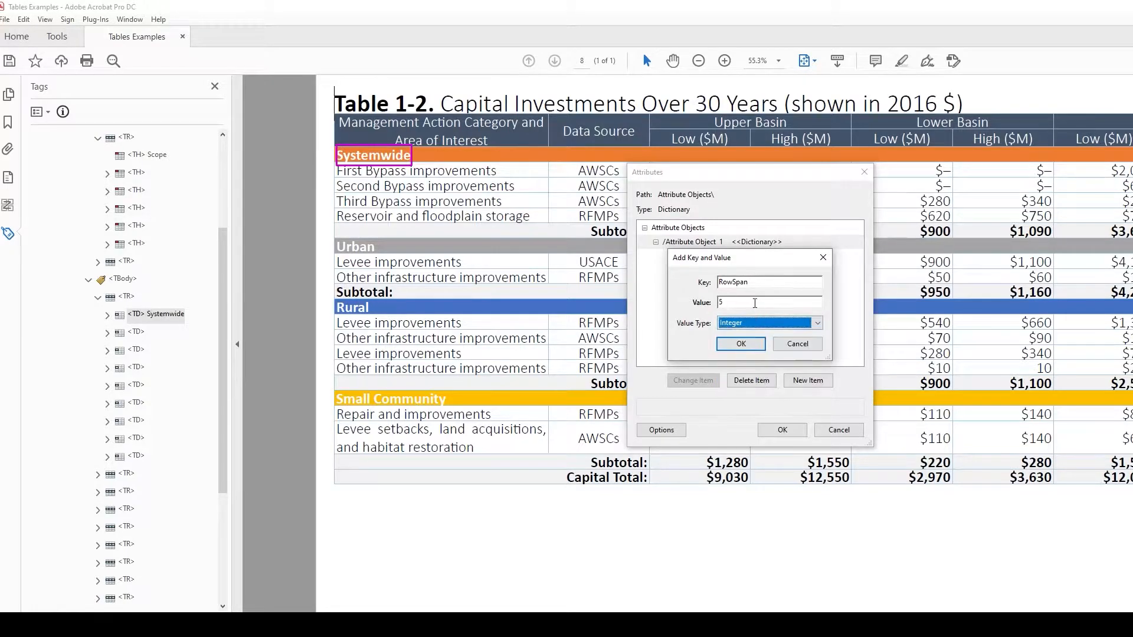
{"action": "left_click", "coordinate": [741, 344]}
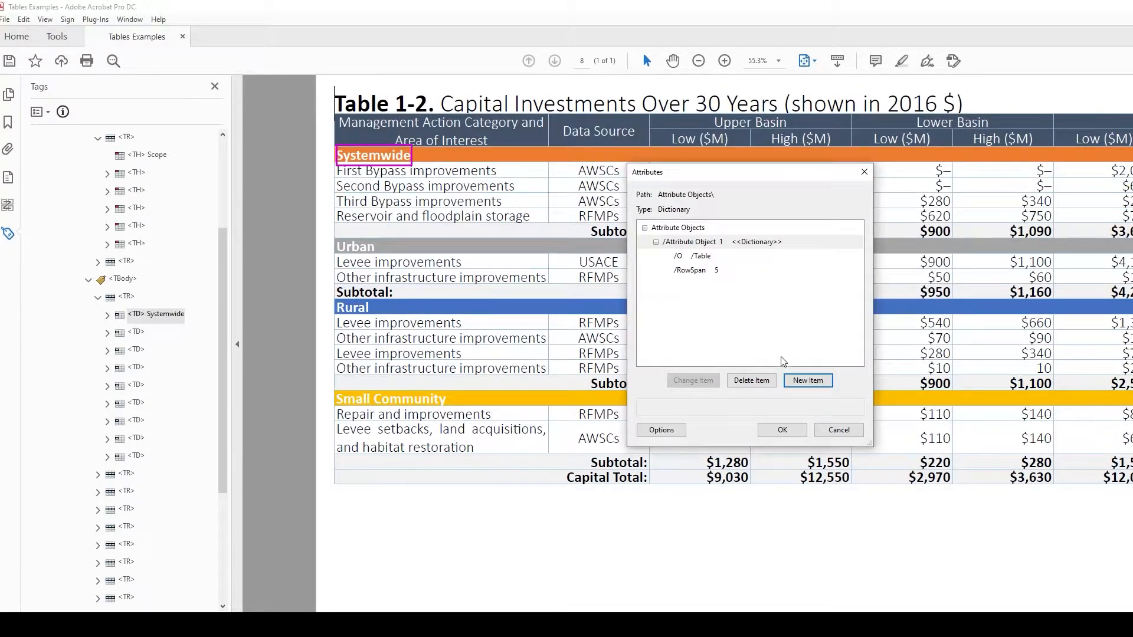
{"action": "left_click", "coordinate": [782, 432]}
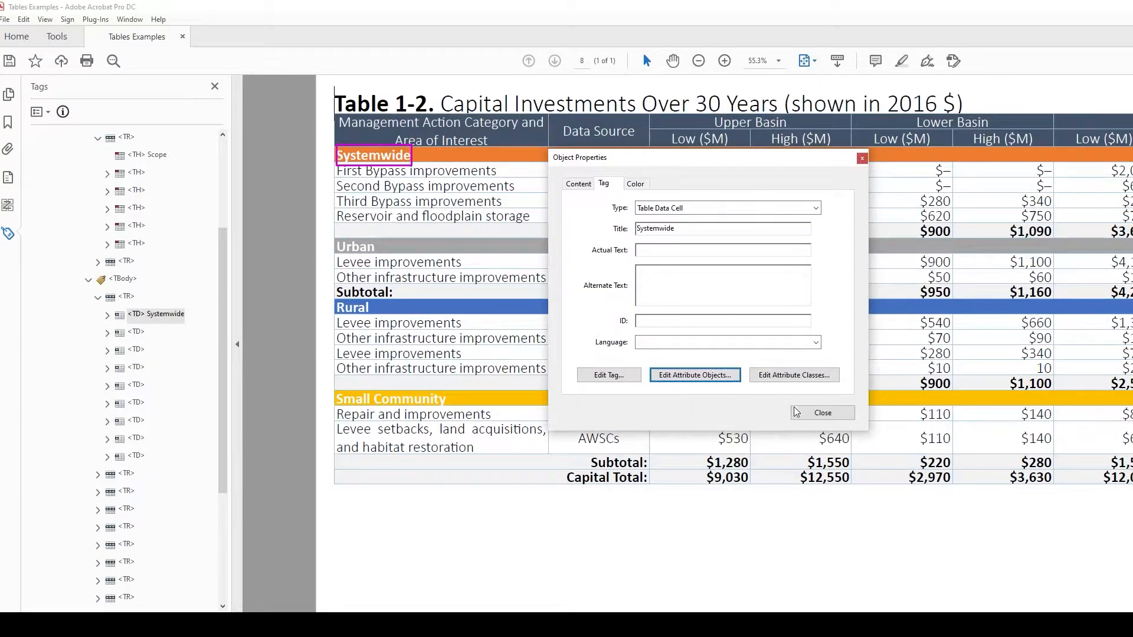
{"action": "left_click", "coordinate": [823, 414]}
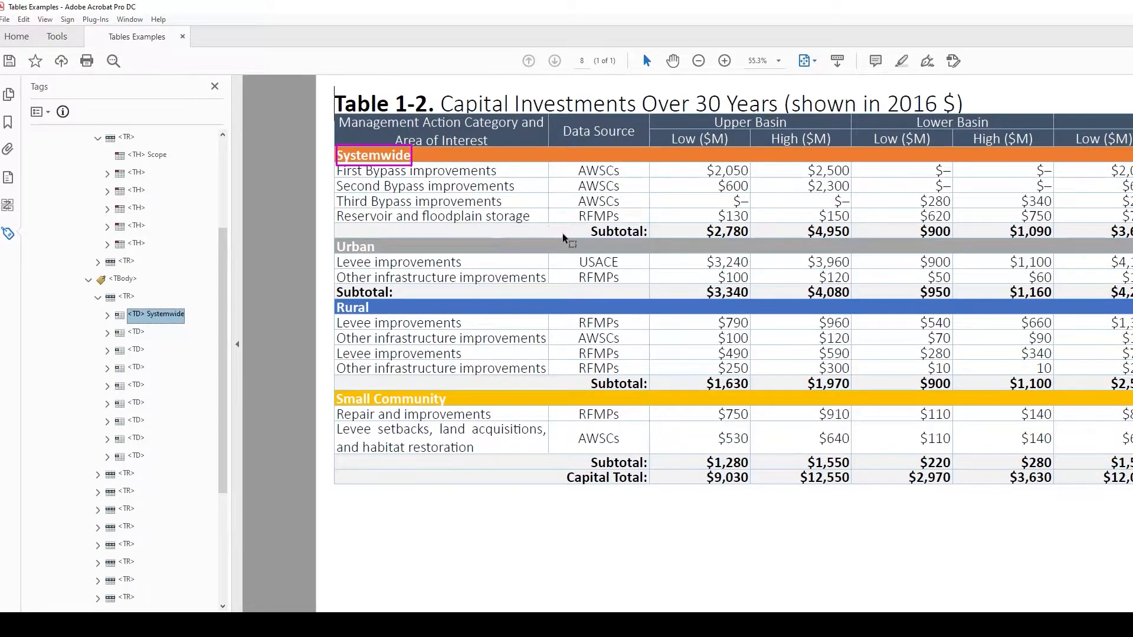
Save the PDF and preview it as HTML with callas pdfGoHTML 2, examining how the Systemwide cell spans its rows.
{"action": "key", "text": "ctrl+s"}
{"action": "left_click", "coordinate": [95, 19]}
{"action": "left_click", "coordinate": [114, 54]}
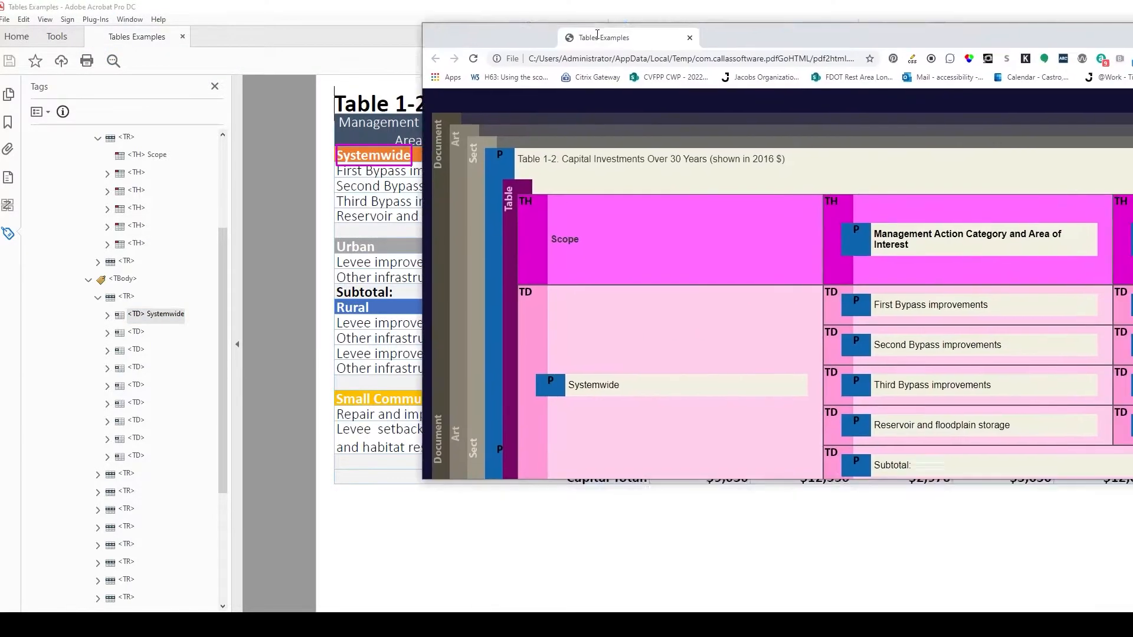
{"action": "key", "text": "ctrl+minus"}
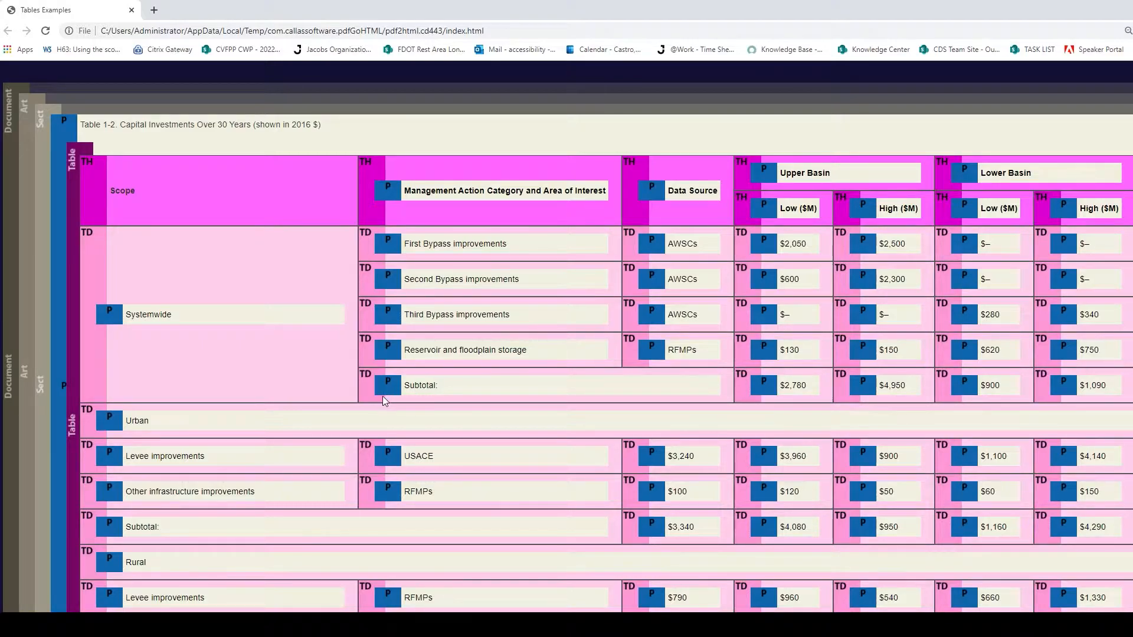
{"action": "left_click", "coordinate": [131, 10]}
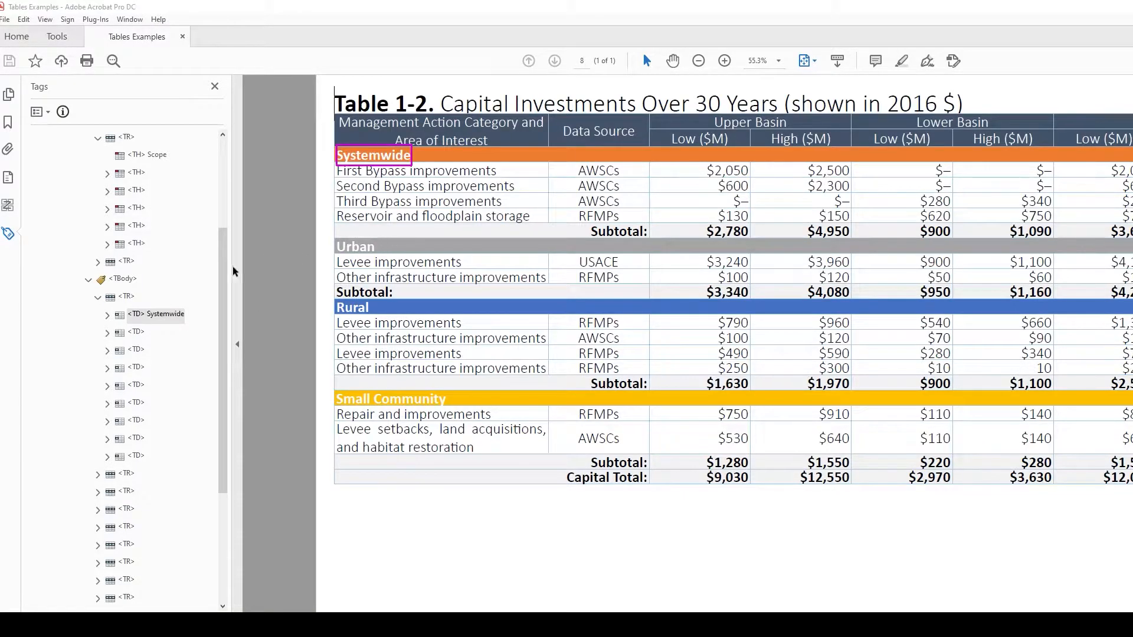
Collapse the first table body row, then locate the Urban <TR> and expand it to reach its <TD>.
{"action": "left_click", "coordinate": [98, 296]}
{"action": "left_click", "coordinate": [127, 314]}
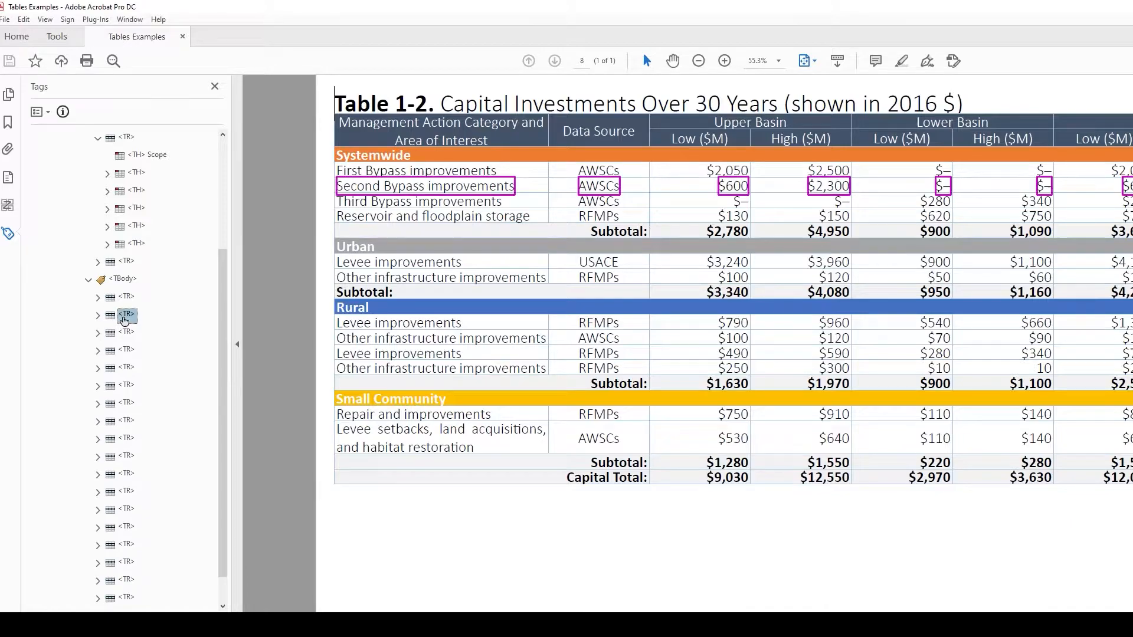
{"action": "left_click", "coordinate": [132, 368]}
{"action": "key", "text": "Down"}
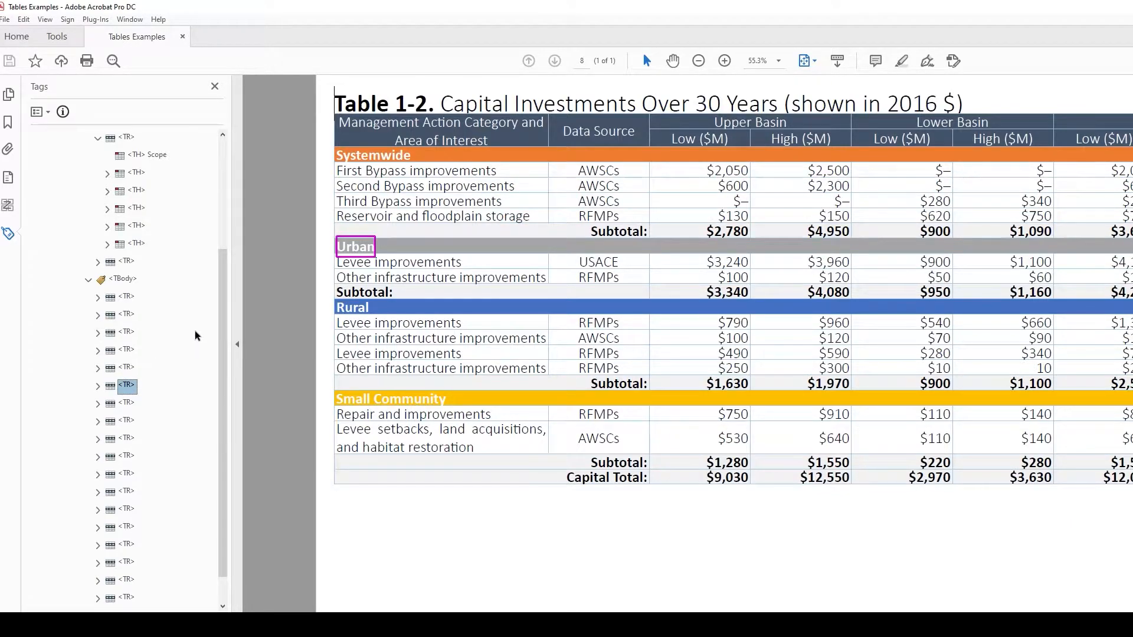
{"action": "key", "text": "Right"}
{"action": "key", "text": "Down"}
{"action": "key", "text": "Left"}
{"action": "key", "text": "Down"}
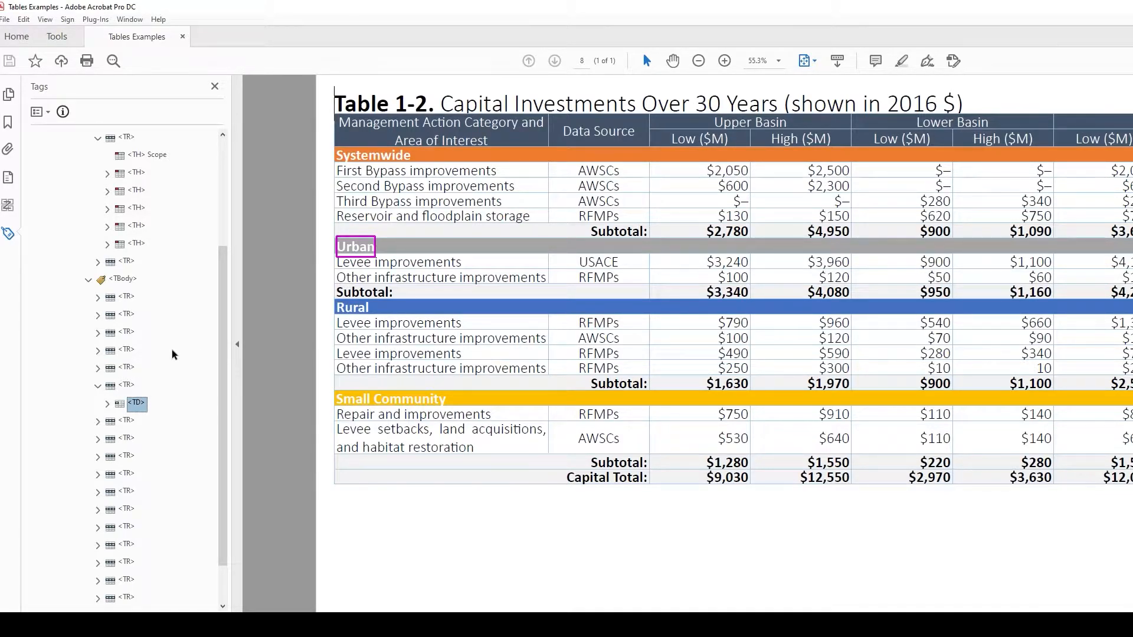
{"action": "key", "text": "Down"}
{"action": "key", "text": "Right"}
{"action": "key", "text": "Down"}
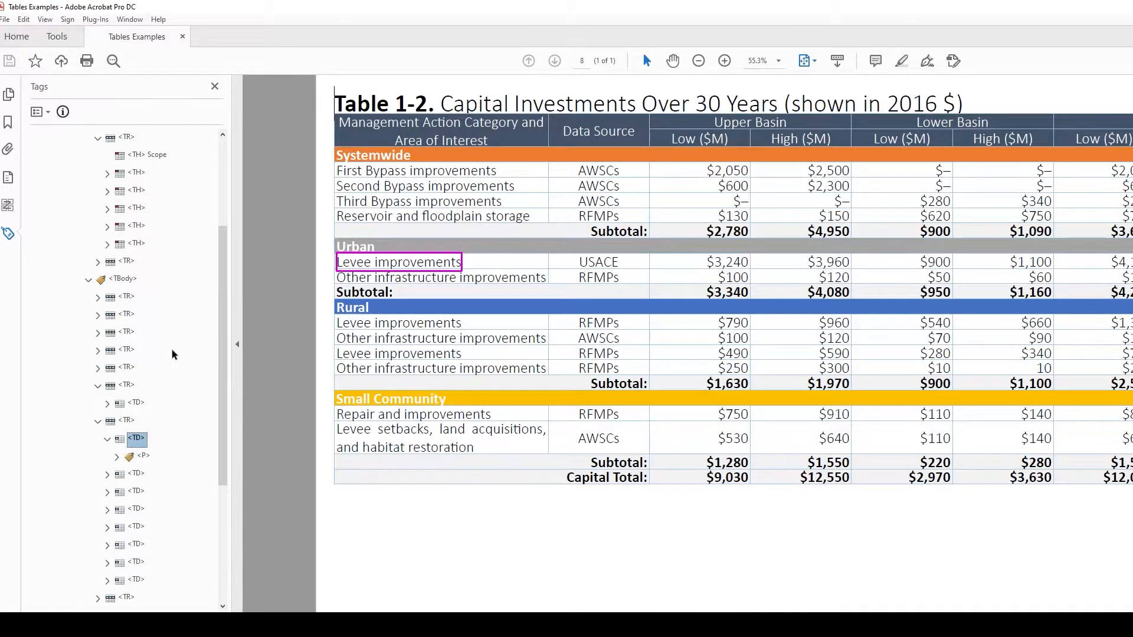
{"action": "key", "text": "Left"}
{"action": "key", "text": "Left"}
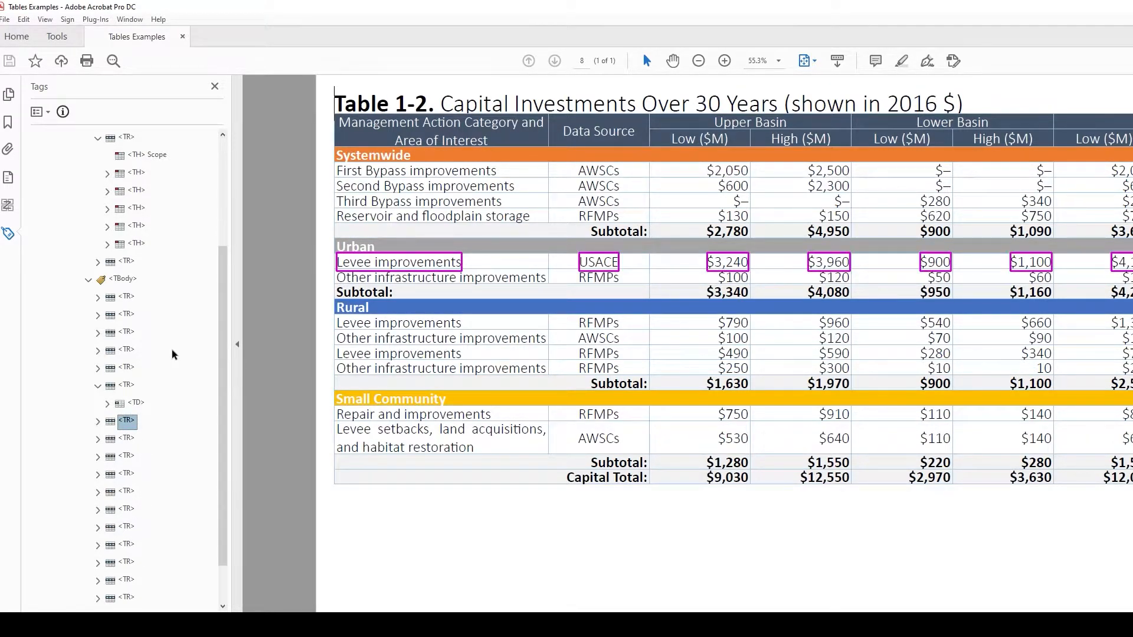
{"action": "key", "text": "Up"}
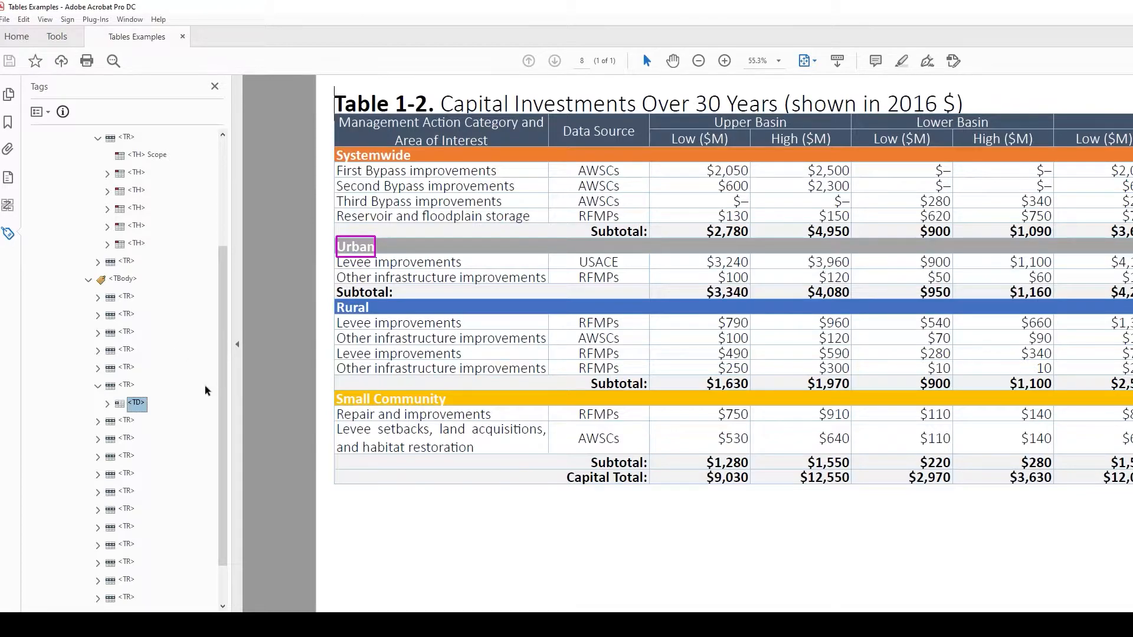
Title the Urban row's <TD> "Urban".
{"action": "left_click", "coordinate": [151, 408]}
{"action": "left_click", "coordinate": [150, 409]}
{"action": "type", "text": "Ub"}
{"action": "key", "text": "BackSpace"}
{"action": "type", "text": "r"}
{"action": "key", "text": "BackSpace"}
{"action": "key", "text": "BackSpace"}
{"action": "type", "text": "ban"}
{"action": "key", "text": "Return"}
Expand the Rural <TR> in the table body and title its <TD> "Rural".
{"action": "scroll", "coordinate": [116, 460], "scroll_direction": "down", "scroll_amount": 1}
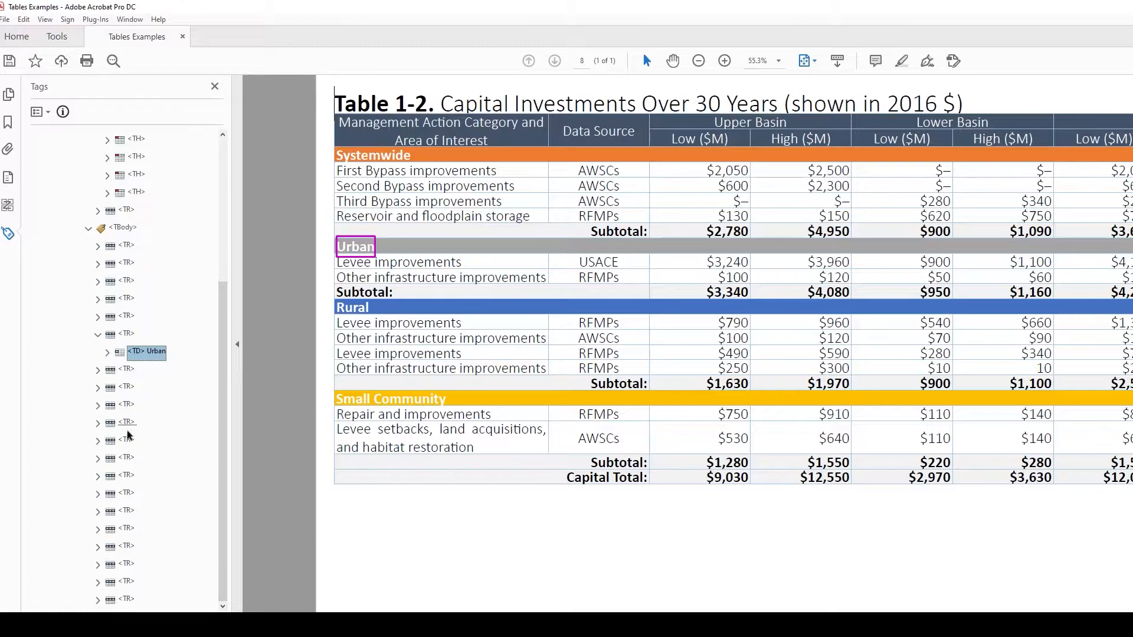
{"action": "left_click", "coordinate": [127, 441]}
{"action": "left_click", "coordinate": [129, 423]}
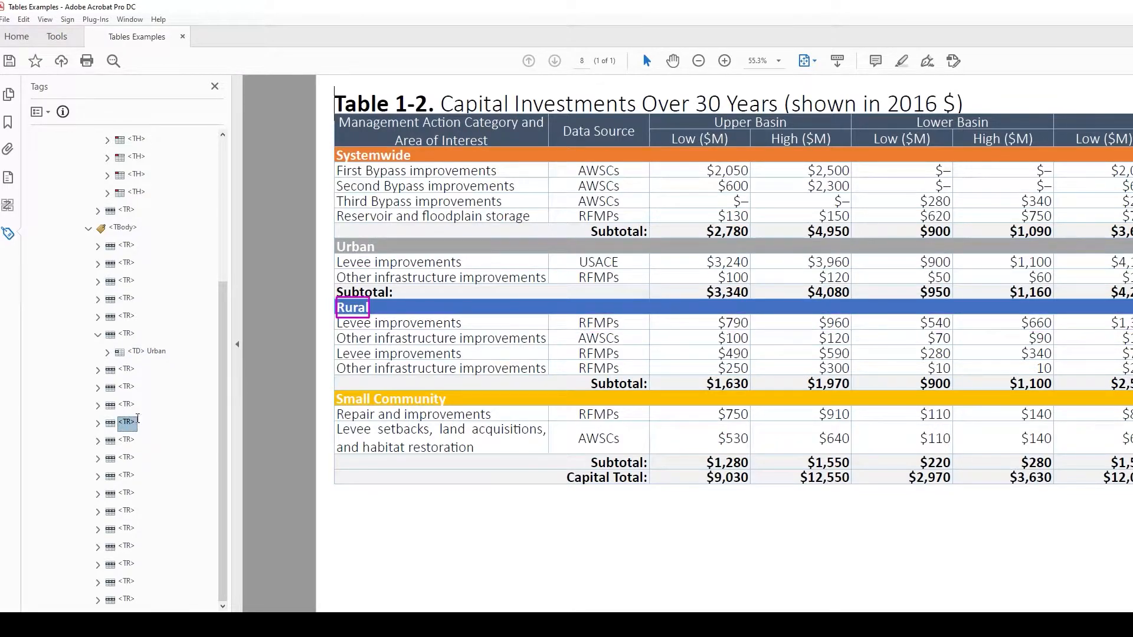
{"action": "left_click", "coordinate": [98, 423]}
{"action": "left_click", "coordinate": [141, 443]}
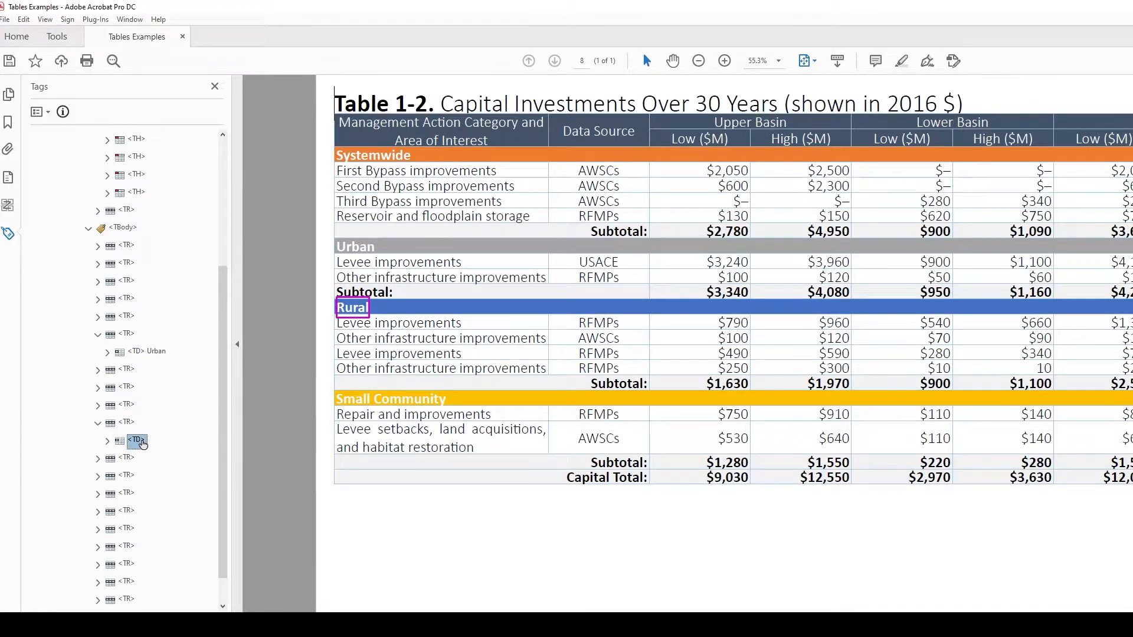
{"action": "left_click", "coordinate": [145, 444]}
{"action": "type", "text": "Rural"}
{"action": "key", "text": "Return"}
Expand the first table body row and examine where its Systemwide <TD> sits relative to the Urban and Rural cells.
{"action": "scroll", "coordinate": [139, 274], "scroll_direction": "up", "scroll_amount": 2}
{"action": "scroll", "coordinate": [168, 288], "scroll_direction": "down", "scroll_amount": 1}
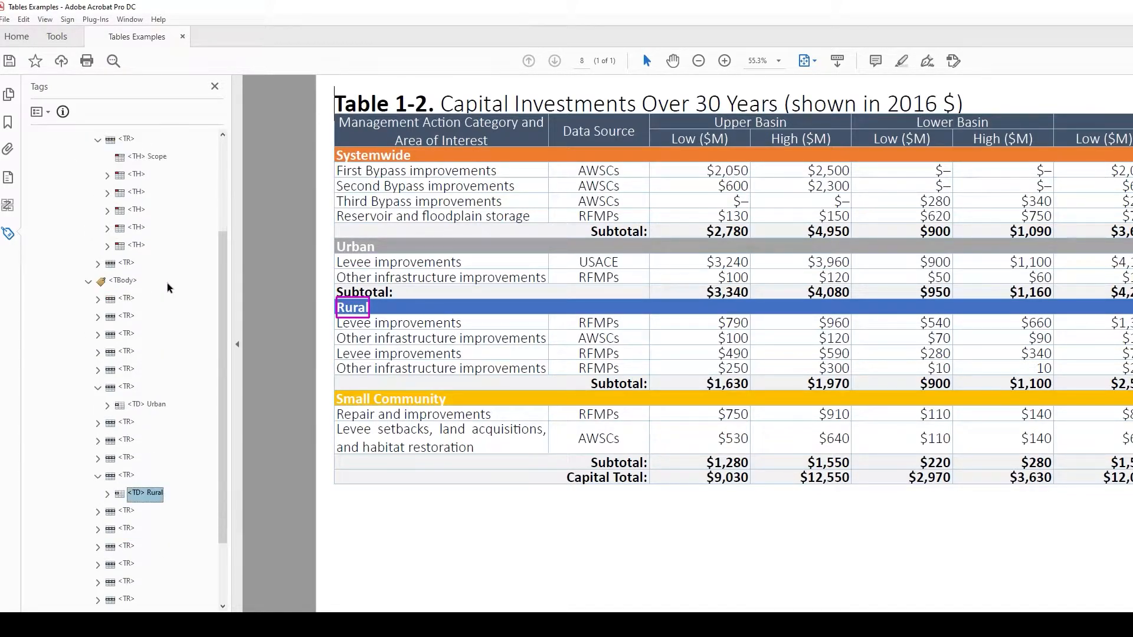
{"action": "left_click", "coordinate": [94, 299]}
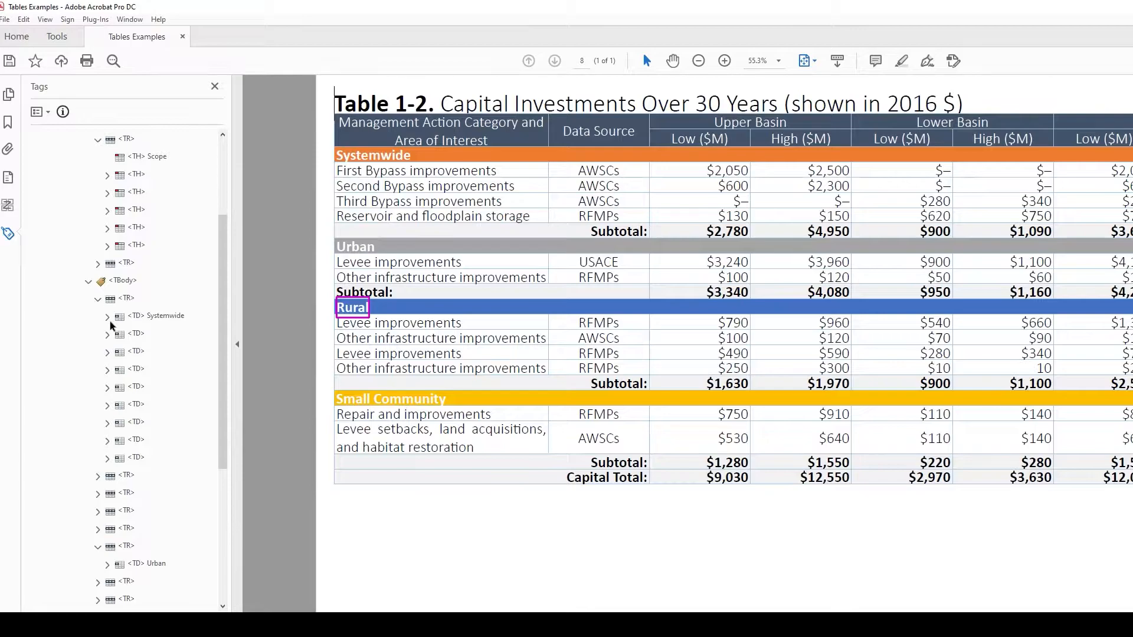
{"action": "scroll", "coordinate": [150, 345], "scroll_direction": "down", "scroll_amount": 2}
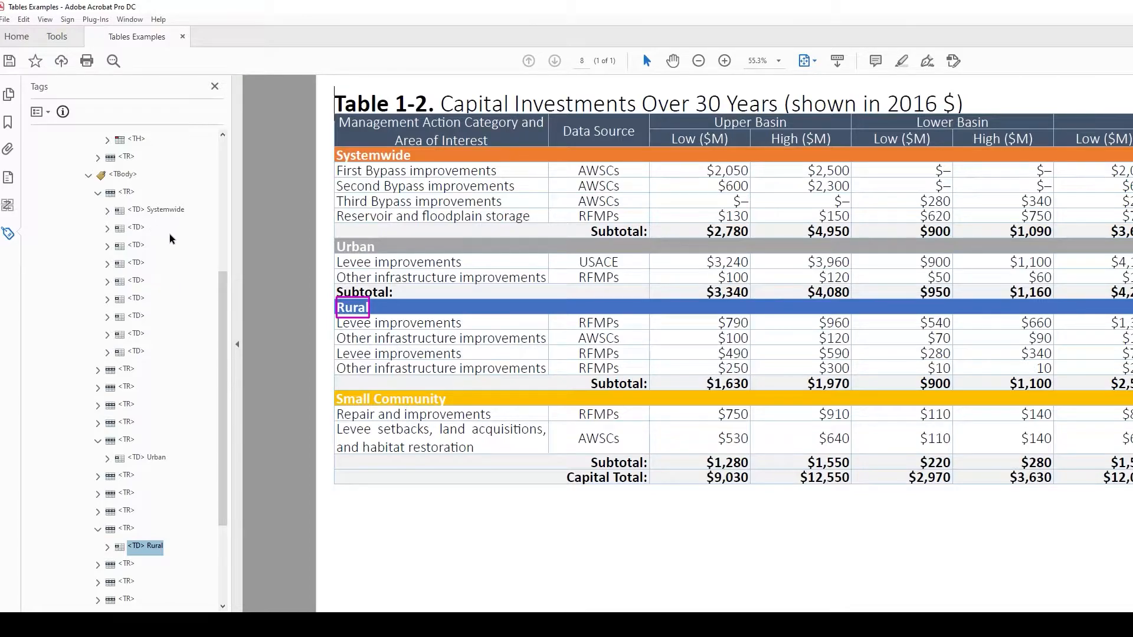
{"action": "left_click", "coordinate": [140, 211]}
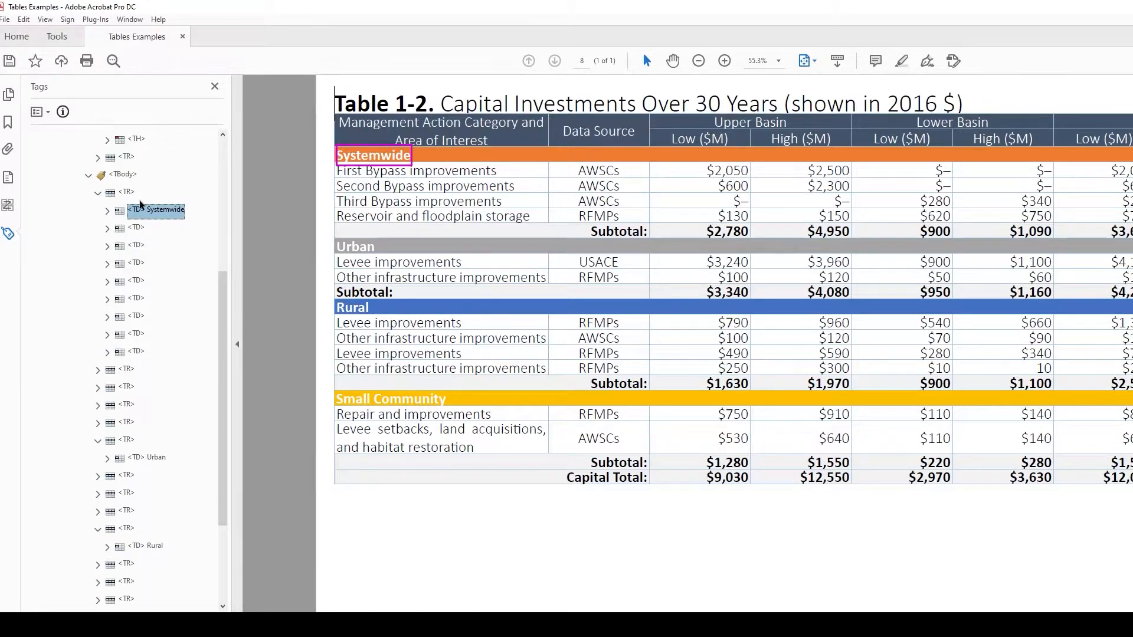
Locate and expand the Small Community <TR> and title its <TD> "SmallC".
{"action": "scroll", "coordinate": [159, 398], "scroll_direction": "down", "scroll_amount": 1}
{"action": "scroll", "coordinate": [142, 511], "scroll_direction": "down", "scroll_amount": 1}
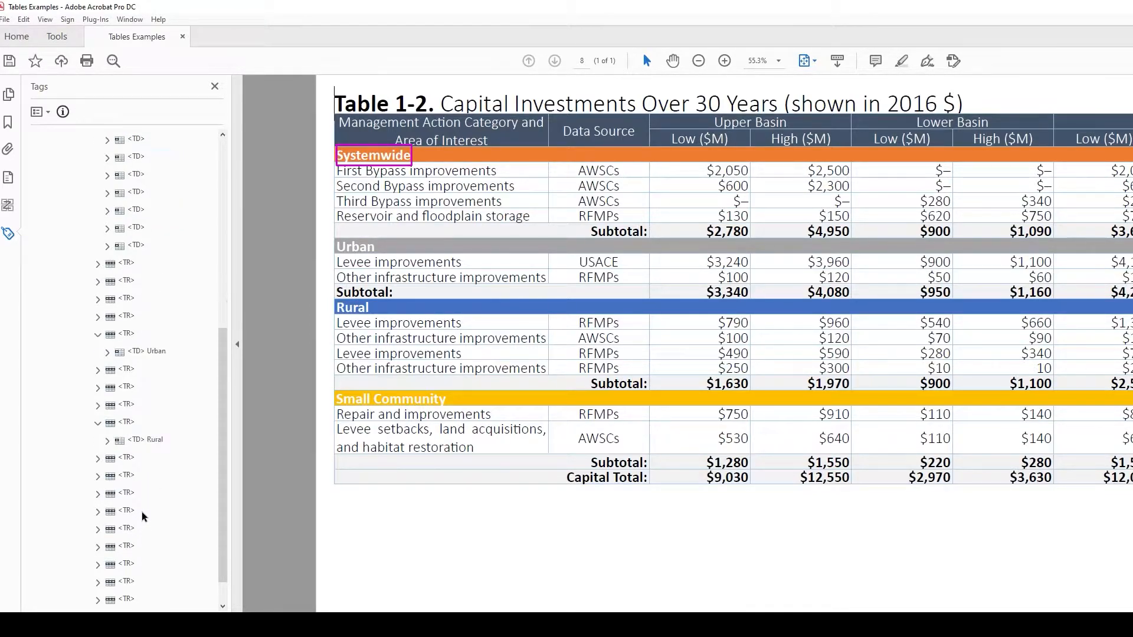
{"action": "left_click", "coordinate": [155, 457]}
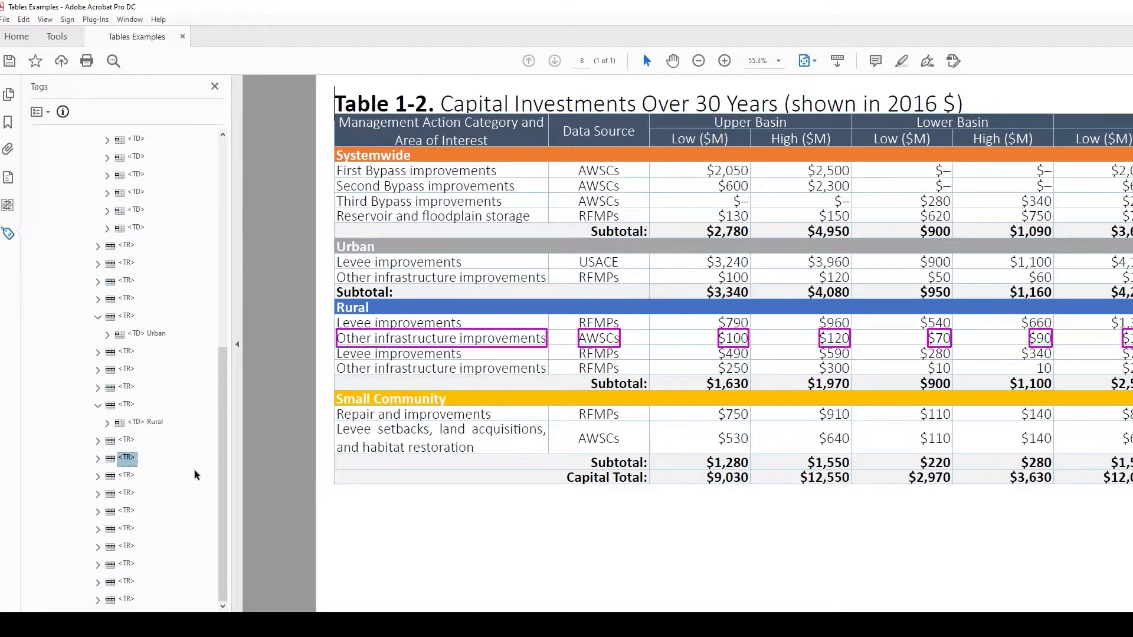
{"action": "key", "text": "Down"}
{"action": "key", "text": "Down"}
{"action": "key", "text": "Down"}
{"action": "key", "text": "Down"}
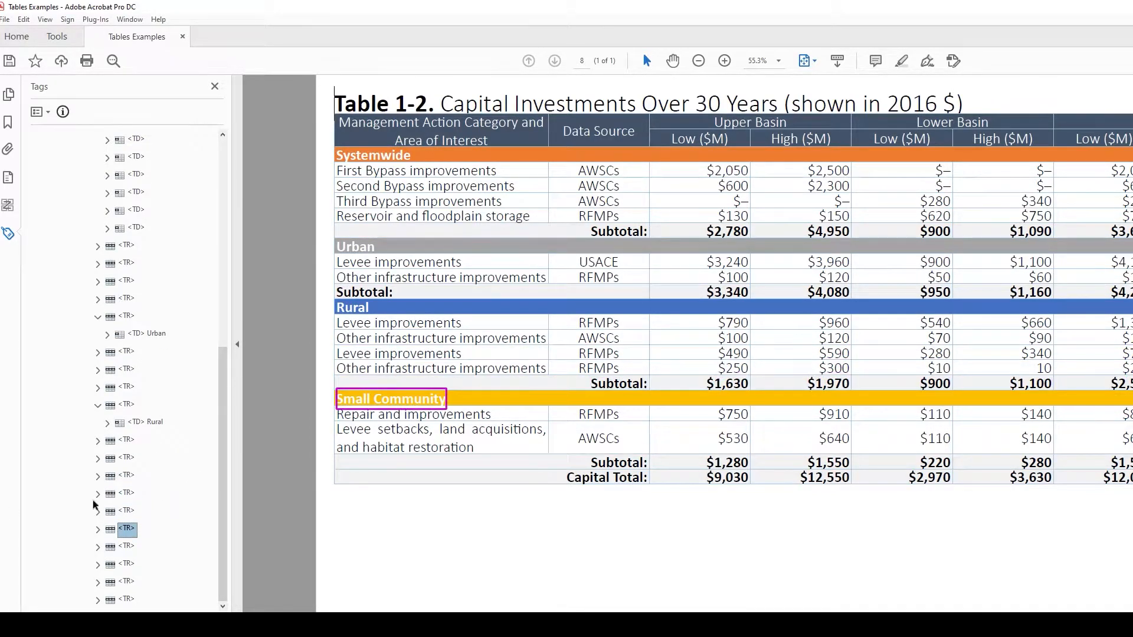
{"action": "left_click", "coordinate": [98, 530]}
{"action": "key", "text": "Down"}
{"action": "left_click", "coordinate": [152, 547]}
{"action": "type", "text": "S"}
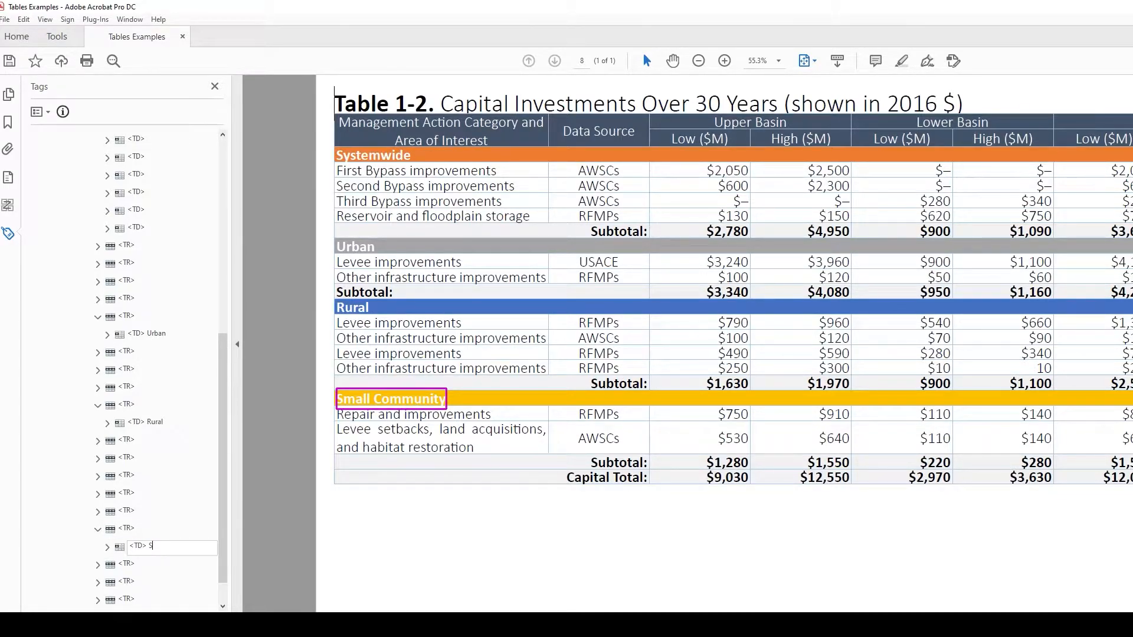
{"action": "type", "text": "mallC"}
{"action": "key", "text": "Return"}
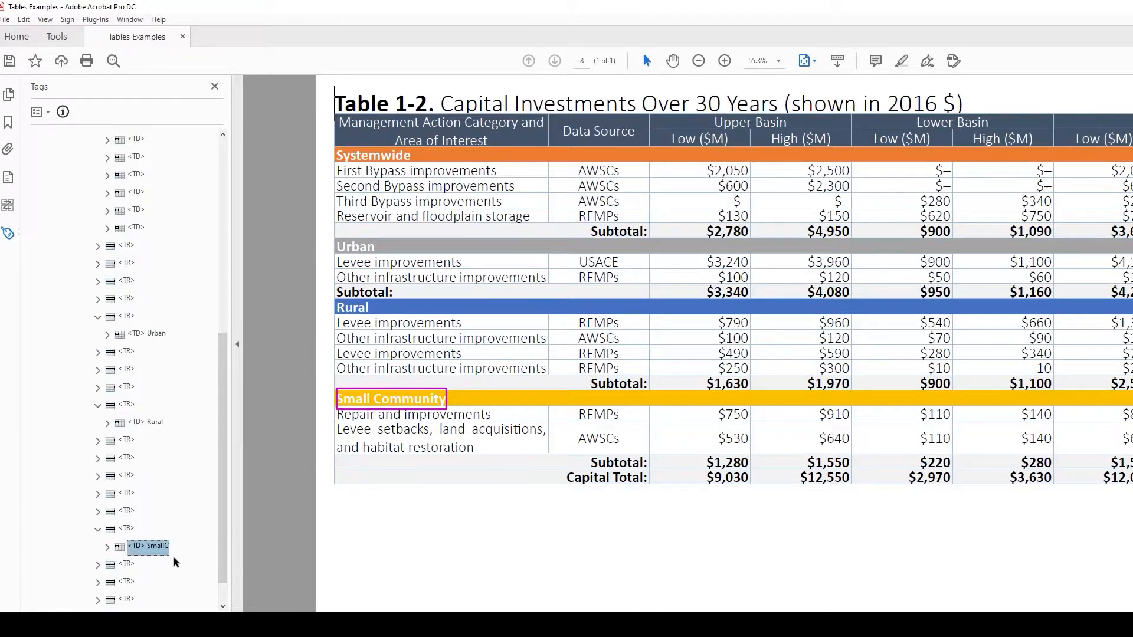
Change the tag type of the Systemwide, Urban, Rural and SmallC cells together to Table Header Cell.
{"action": "left_click", "coordinate": [147, 422], "text": "ctrl"}
{"action": "left_click", "coordinate": [142, 340], "text": "ctrl"}
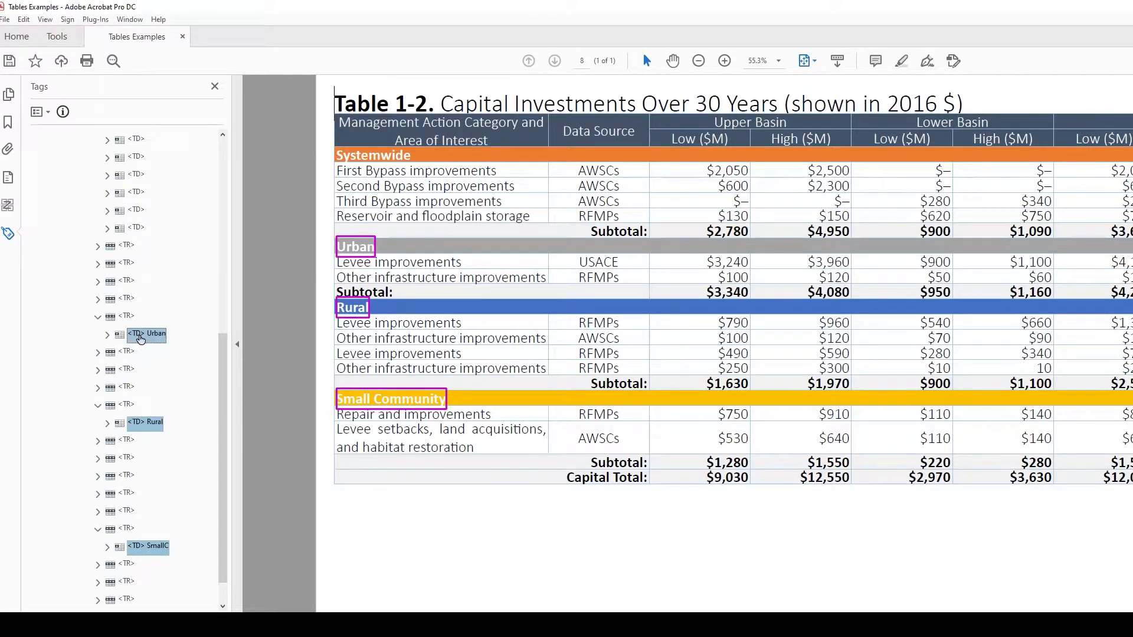
{"action": "scroll", "coordinate": [139, 338], "scroll_direction": "up", "scroll_amount": 3}
{"action": "left_click", "coordinate": [163, 248], "text": "ctrl"}
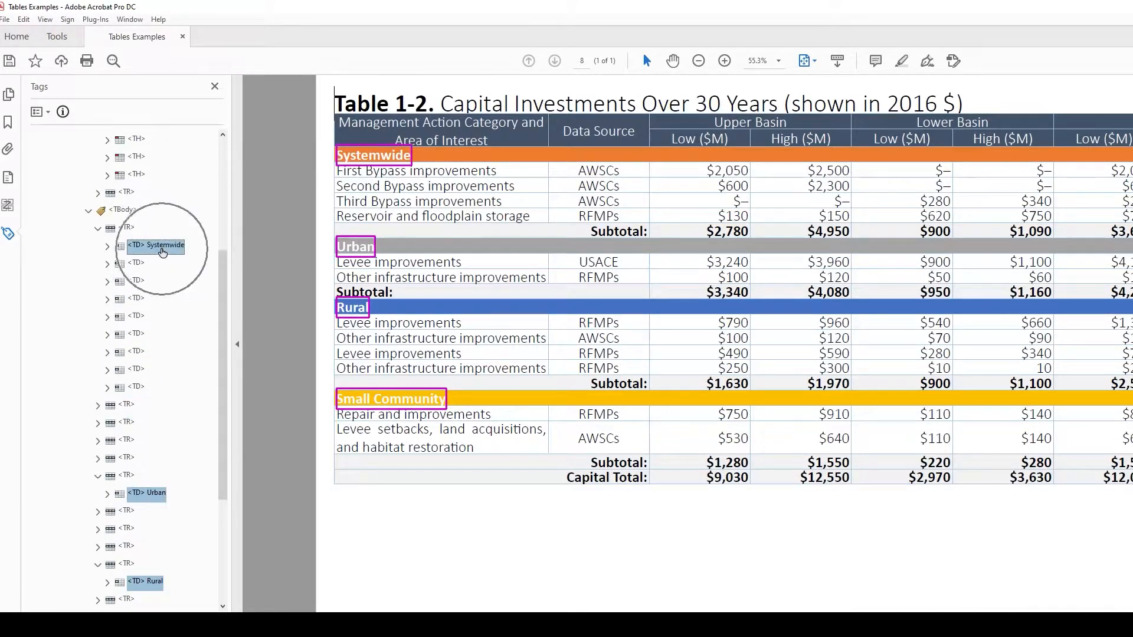
{"action": "right_click", "coordinate": [163, 251]}
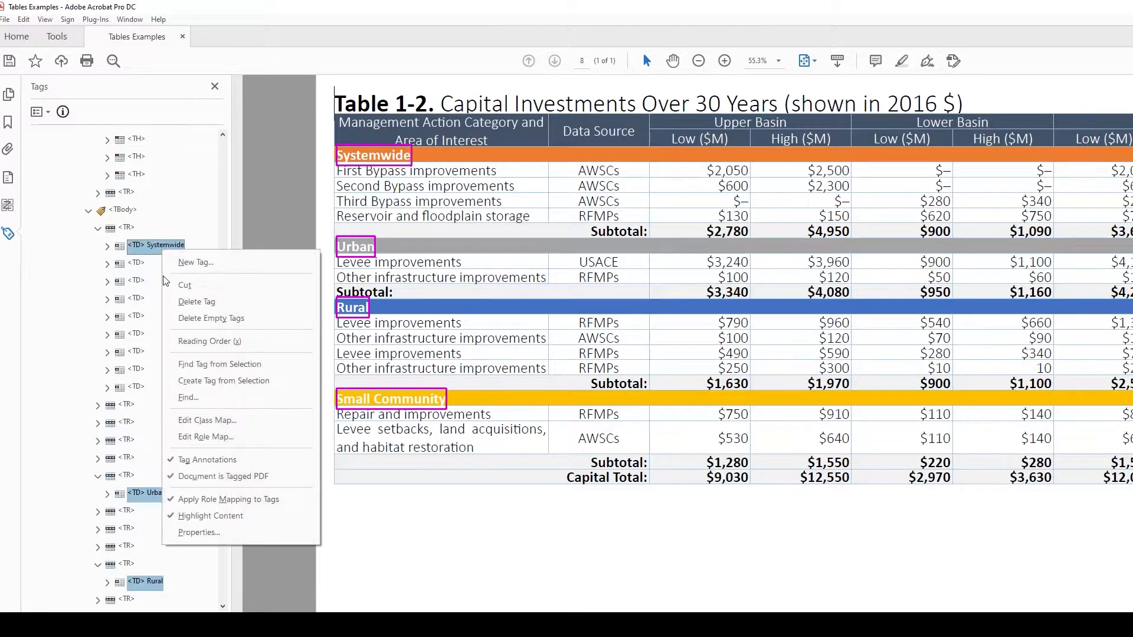
{"action": "left_click", "coordinate": [201, 536]}
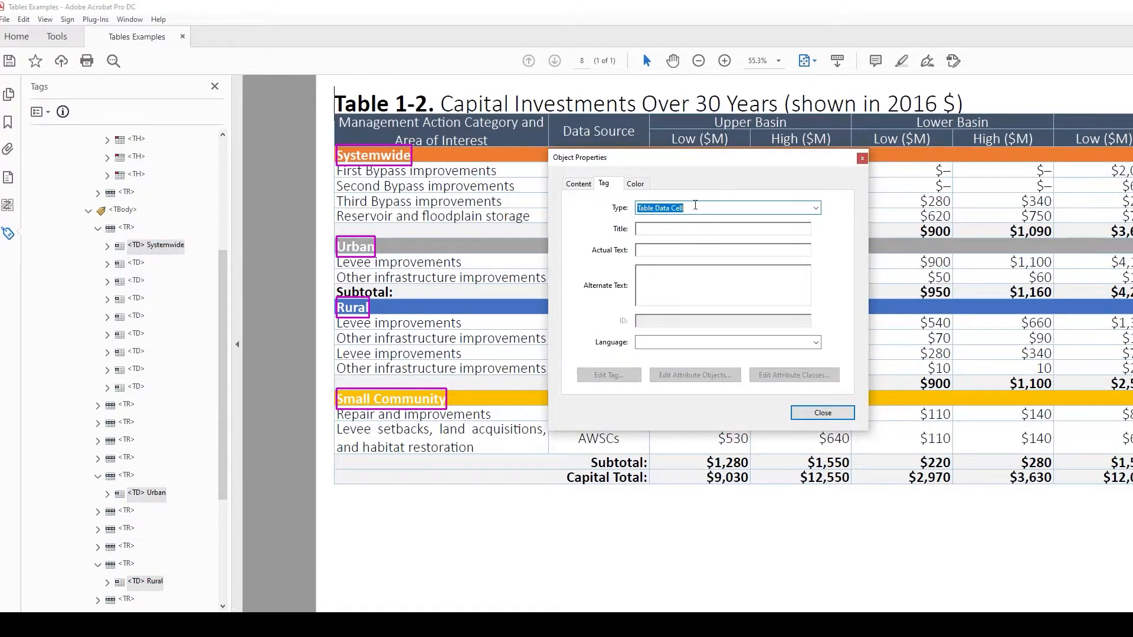
{"action": "type", "text": "TH"}
{"action": "left_click", "coordinate": [816, 208]}
{"action": "scroll", "coordinate": [750, 289], "scroll_direction": "down", "scroll_amount": 8}
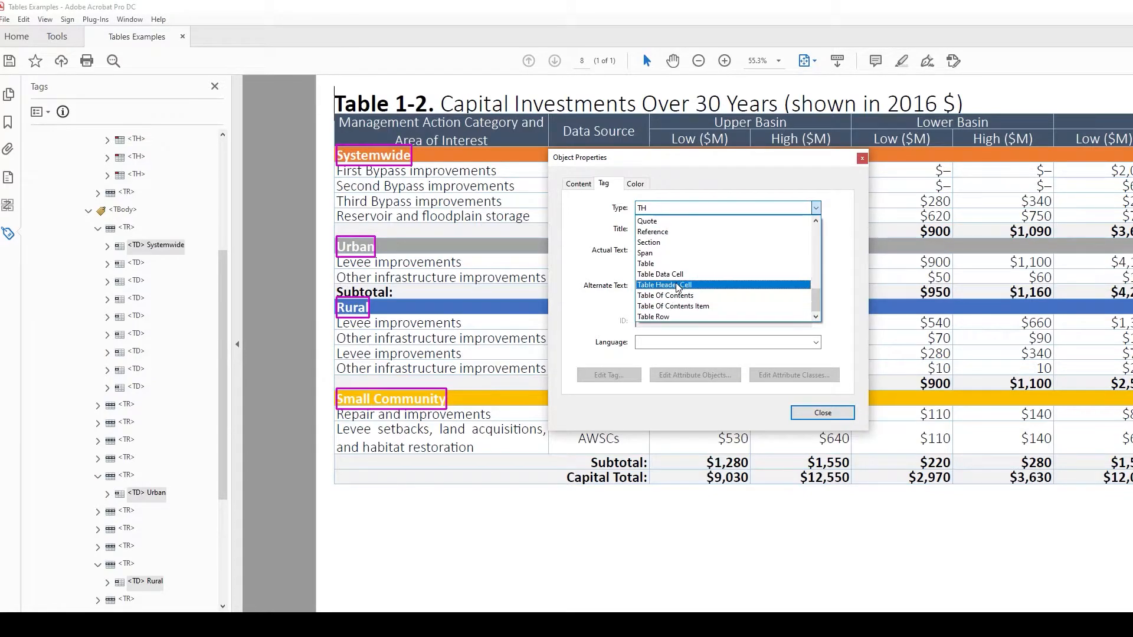
{"action": "left_click", "coordinate": [664, 285]}
{"action": "left_click", "coordinate": [807, 418]}
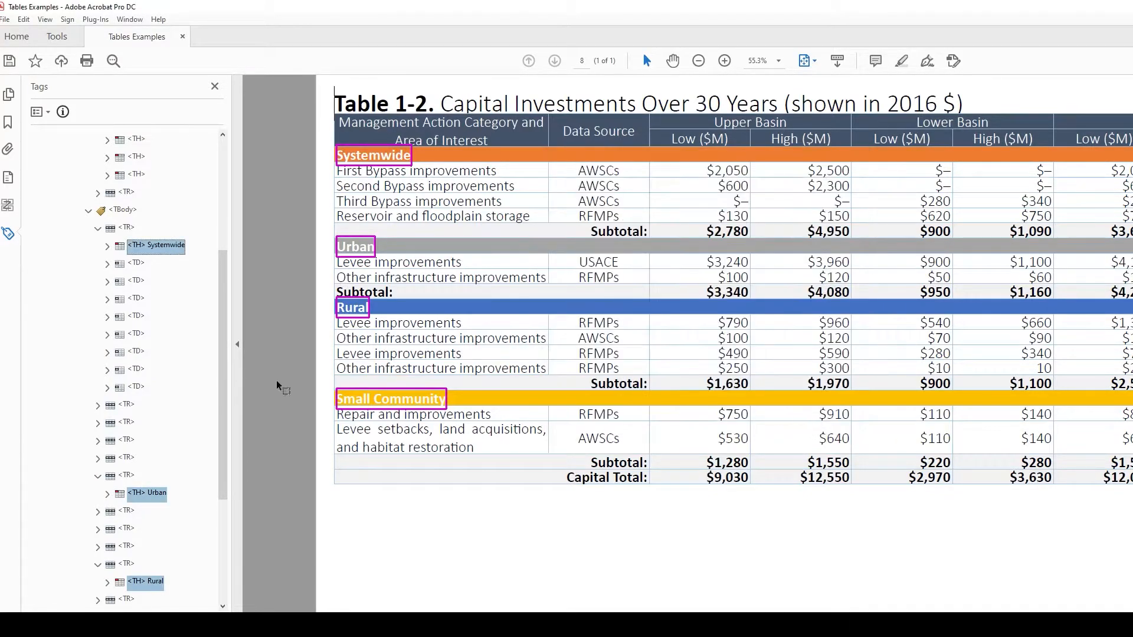
Move the Urban <TH> to the start of the following Levee improvements <TR> and delete the emptied <TR>.
{"action": "scroll", "coordinate": [166, 301], "scroll_direction": "down", "scroll_amount": 3}
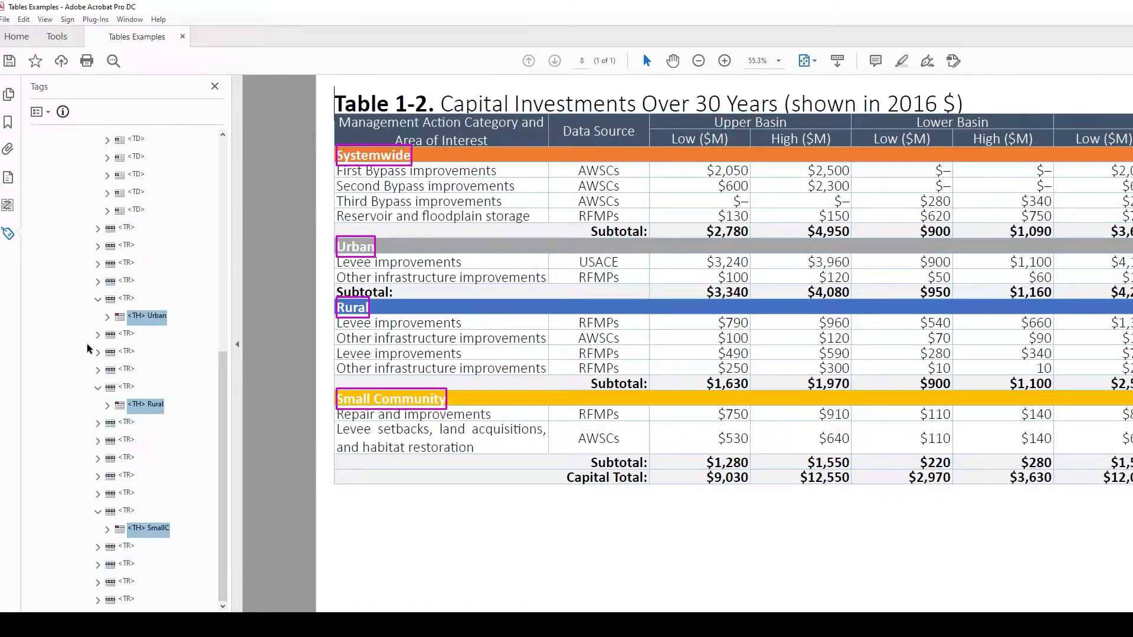
{"action": "scroll", "coordinate": [168, 277], "scroll_direction": "up", "scroll_amount": 3}
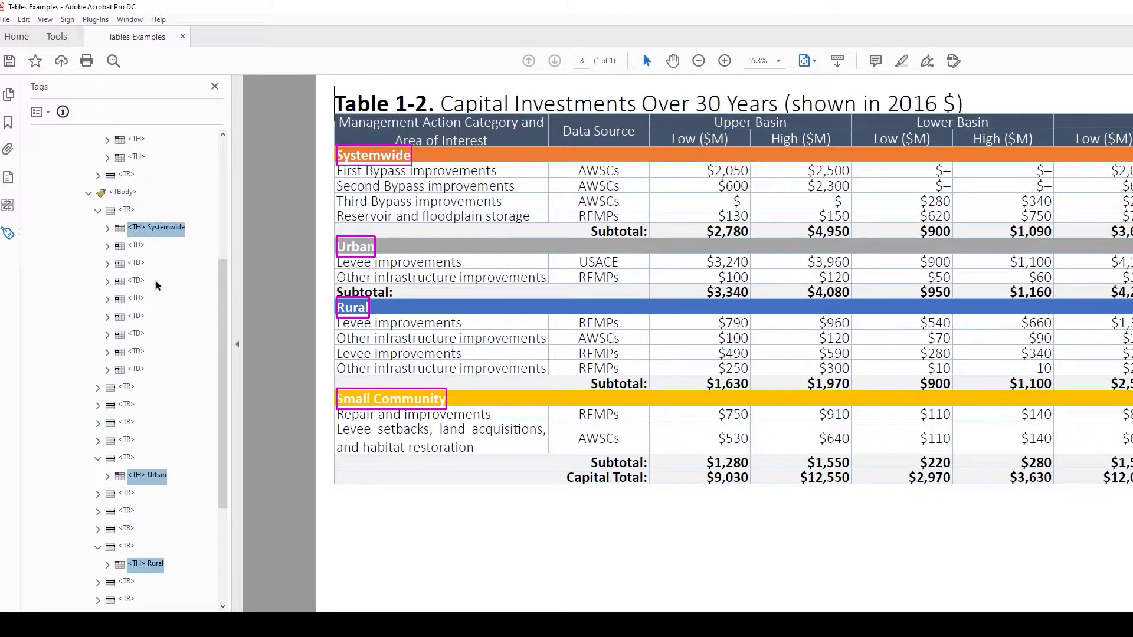
{"action": "left_click", "coordinate": [98, 211]}
{"action": "left_click", "coordinate": [127, 298]}
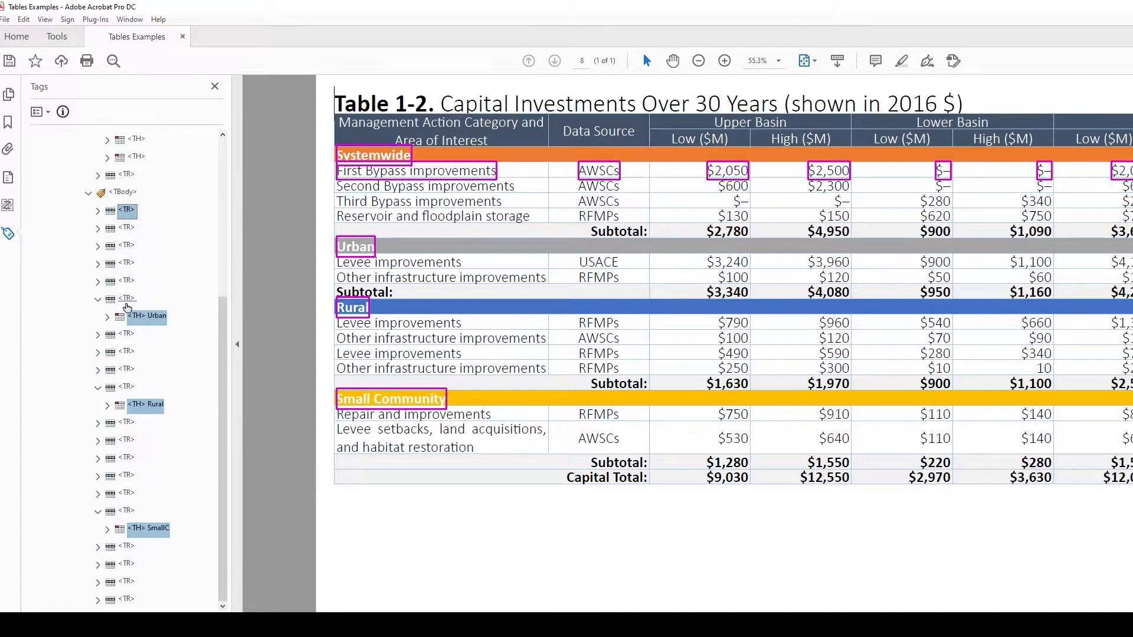
{"action": "left_click", "coordinate": [97, 335]}
{"action": "left_click_drag", "start_coordinate": [147, 319], "coordinate": [121, 344]}
{"action": "scroll", "coordinate": [166, 363], "scroll_direction": "down", "scroll_amount": 2}
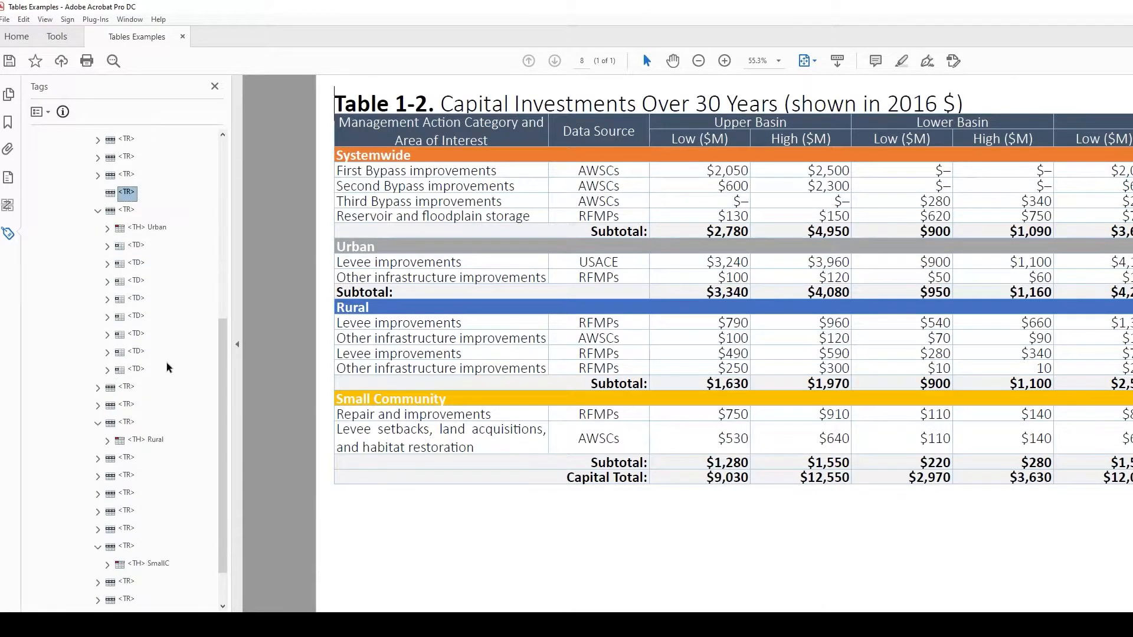
{"action": "key", "text": "Delete"}
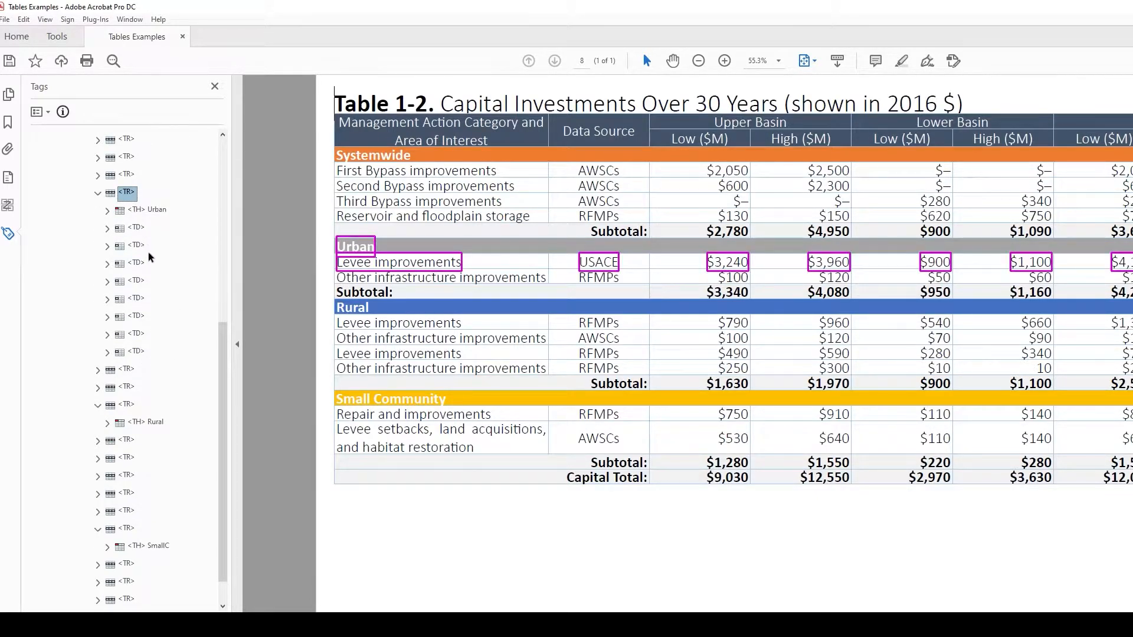
Move the Rural <TH> to the start of the following Levee improvements <TR> and delete its emptied <TR>.
{"action": "left_click", "coordinate": [96, 440]}
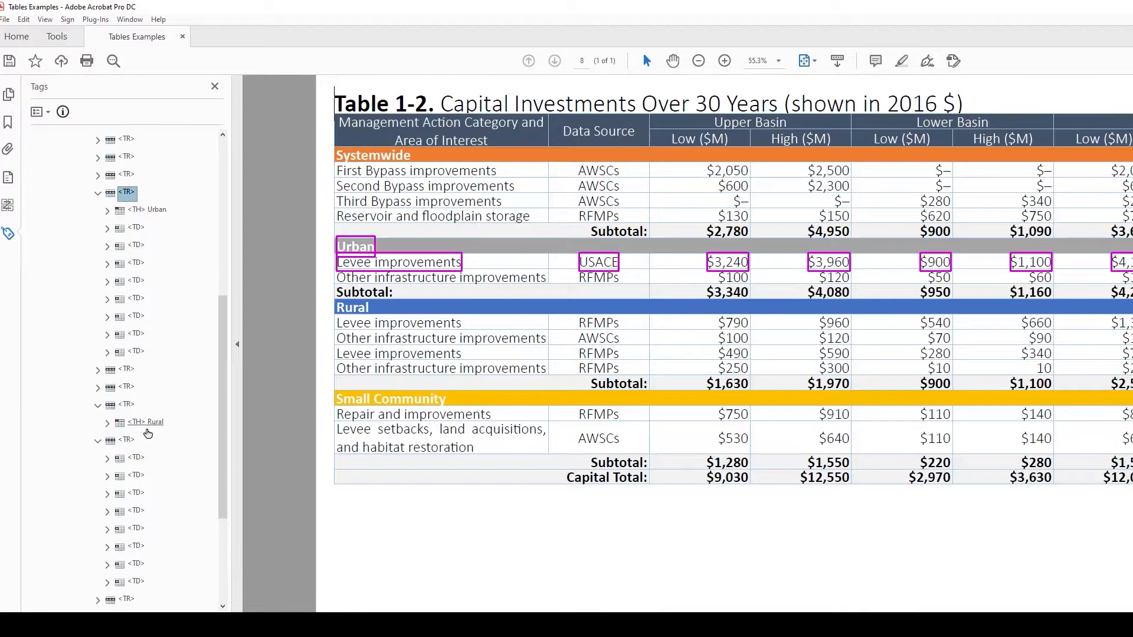
{"action": "left_click_drag", "start_coordinate": [143, 422], "coordinate": [136, 441]}
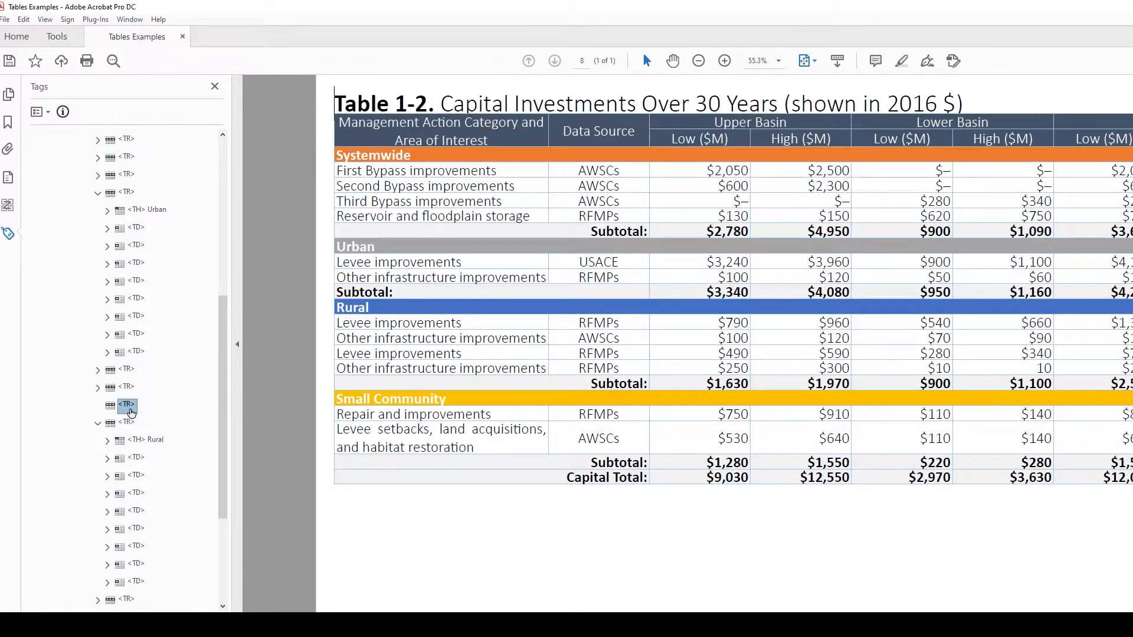
{"action": "key", "text": "Delete"}
Move the SmallC <TH> to the start of the Repair and improvements <TR> and delete the emptied <TR>.
{"action": "scroll", "coordinate": [157, 434], "scroll_direction": "down", "scroll_amount": 3}
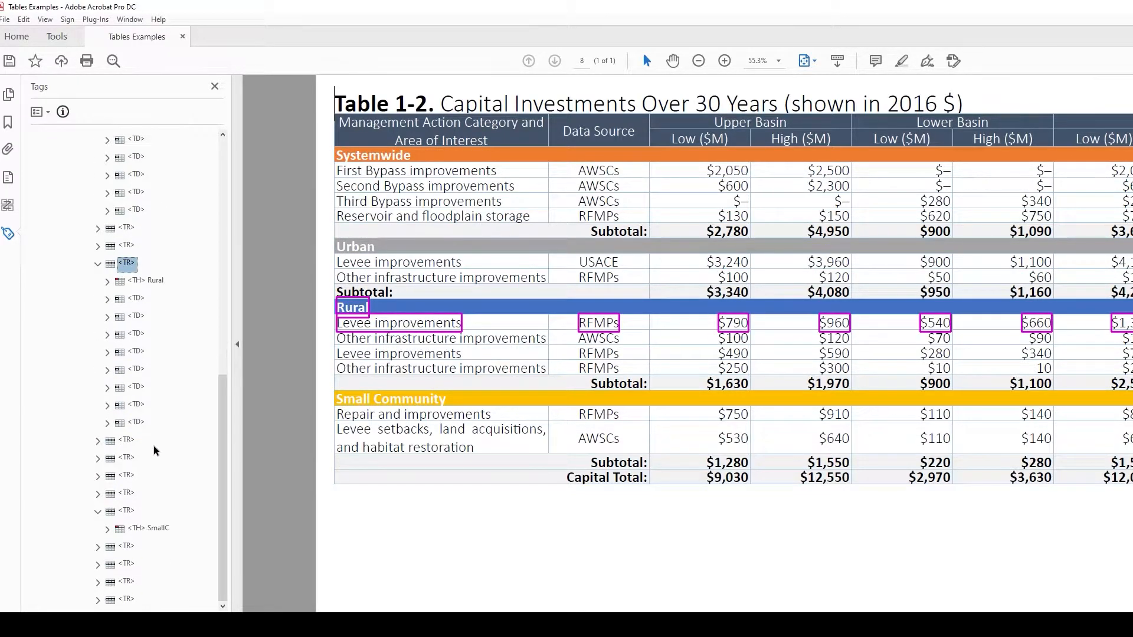
{"action": "left_click", "coordinate": [135, 525]}
{"action": "left_click", "coordinate": [98, 548]}
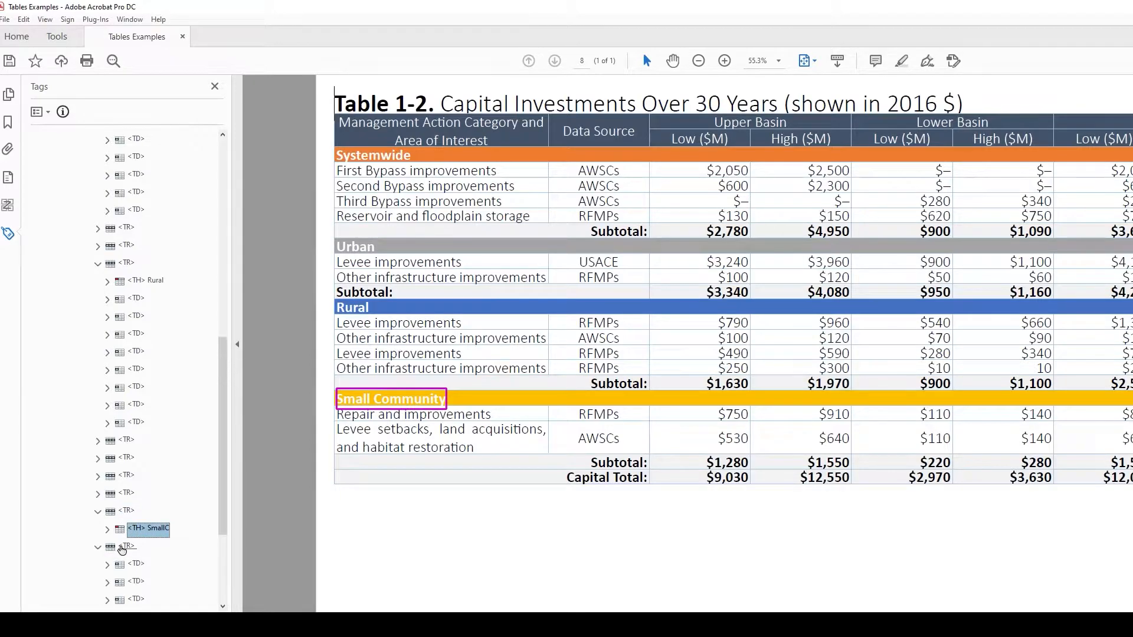
{"action": "left_click_drag", "start_coordinate": [146, 530], "coordinate": [127, 549]}
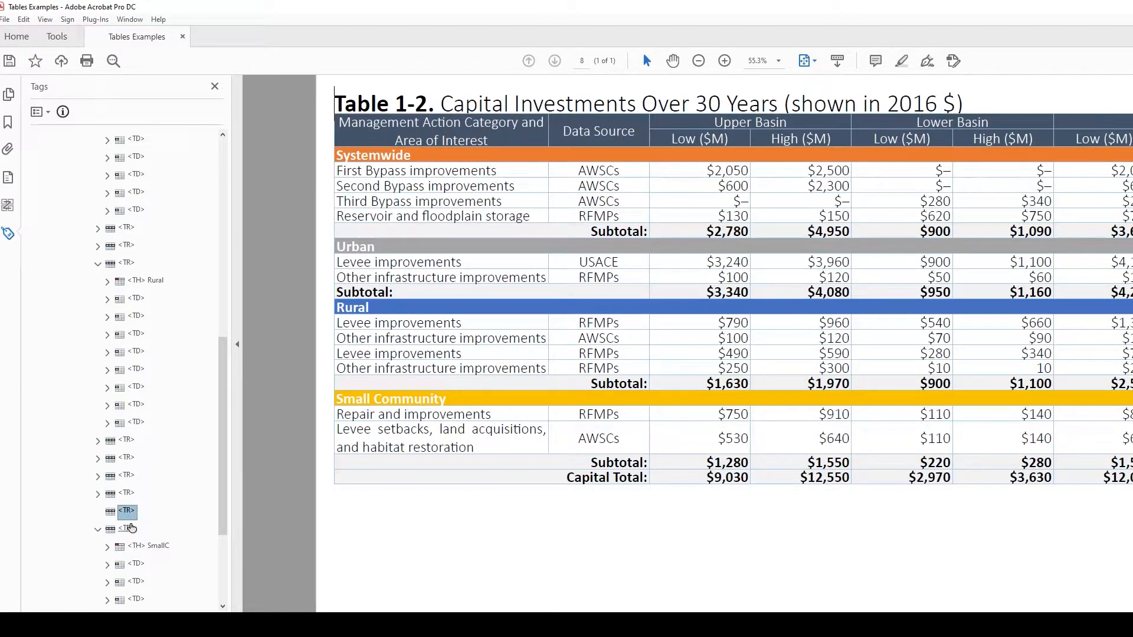
{"action": "key", "text": "Delete"}
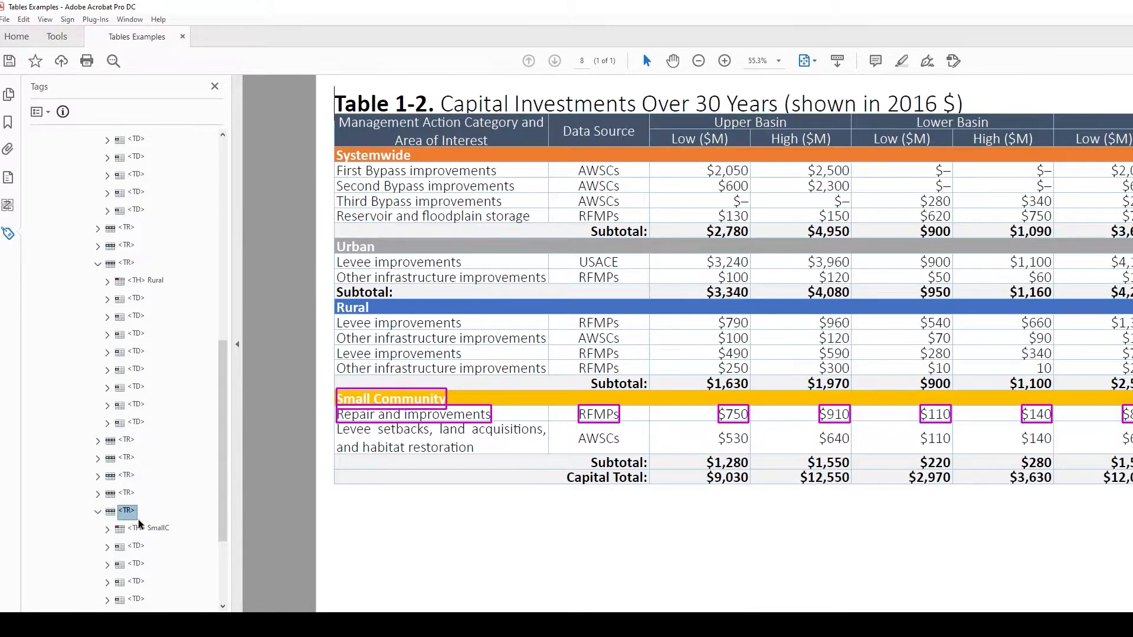
{"action": "scroll", "coordinate": [151, 386], "scroll_direction": "up", "scroll_amount": 3}
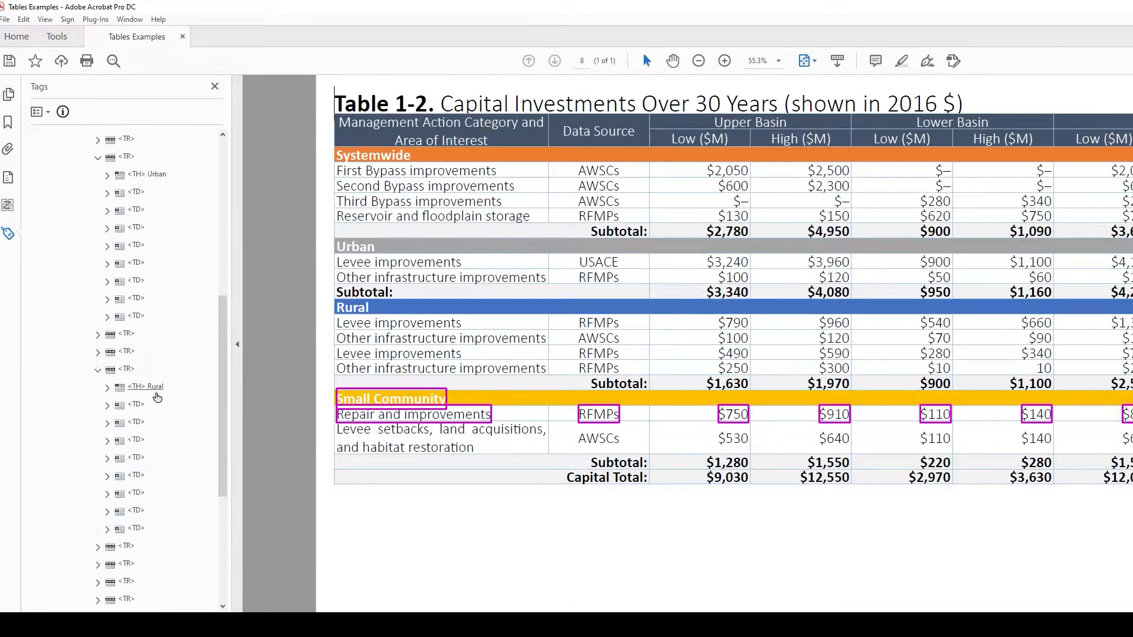
{"action": "scroll", "coordinate": [159, 389], "scroll_direction": "down", "scroll_amount": 5}
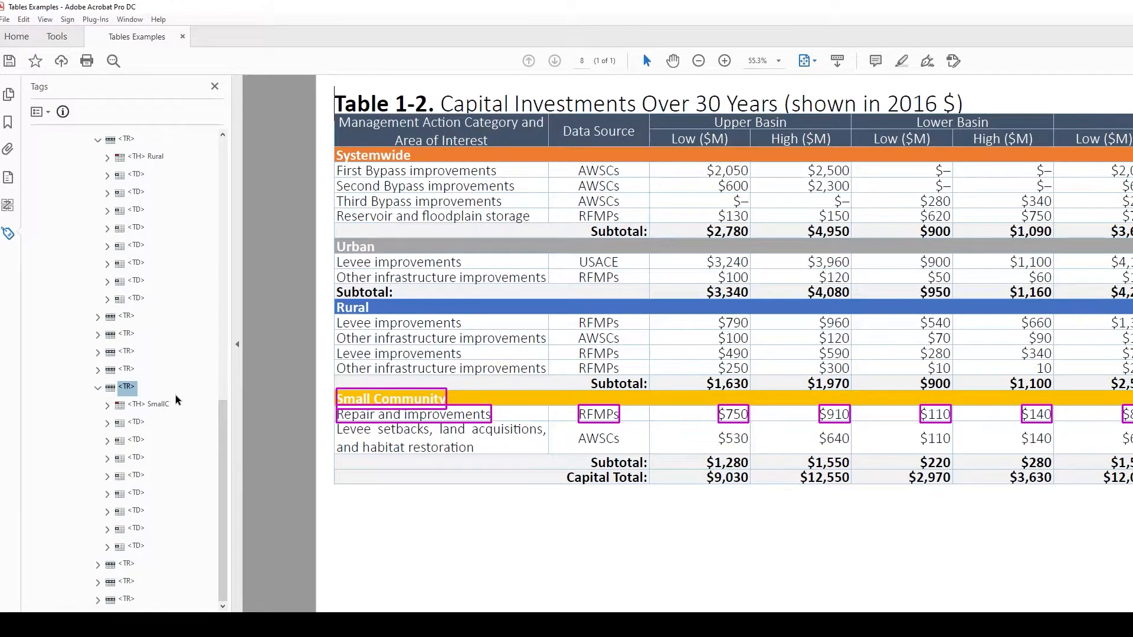
{"action": "scroll", "coordinate": [175, 395], "scroll_direction": "up", "scroll_amount": 5}
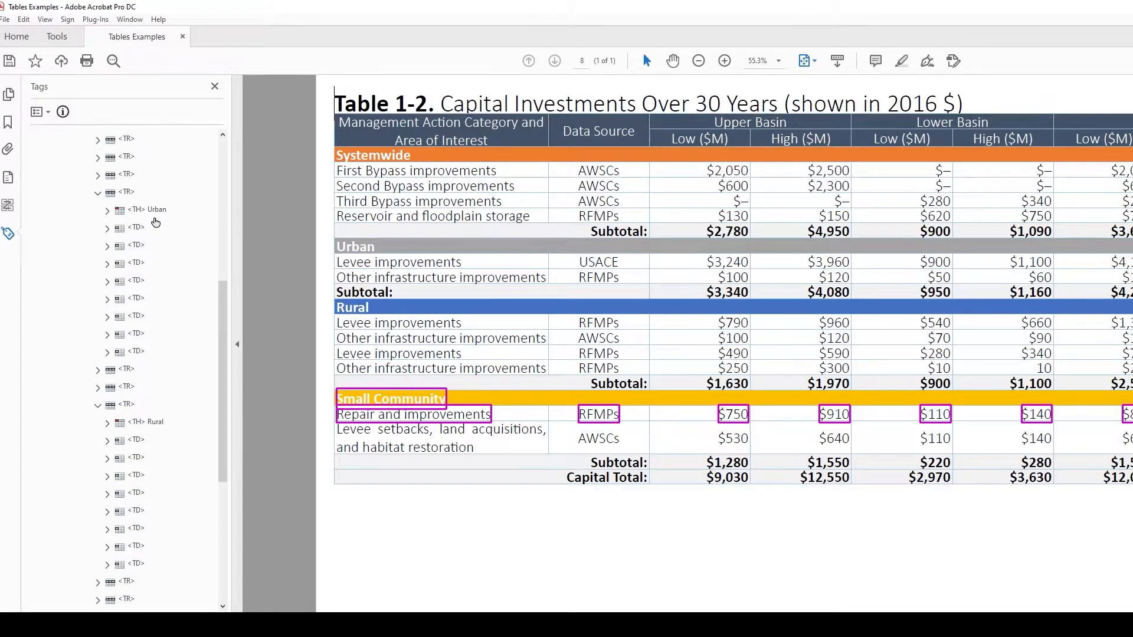
{"action": "left_click", "coordinate": [146, 210]}
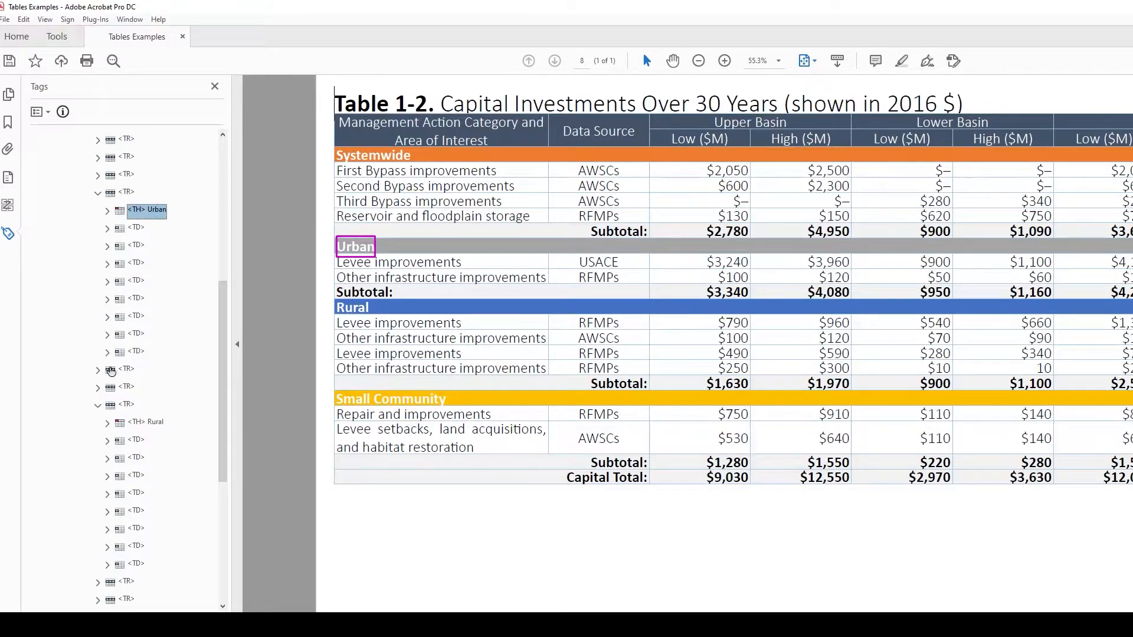
{"action": "left_click", "coordinate": [147, 424], "text": "ctrl"}
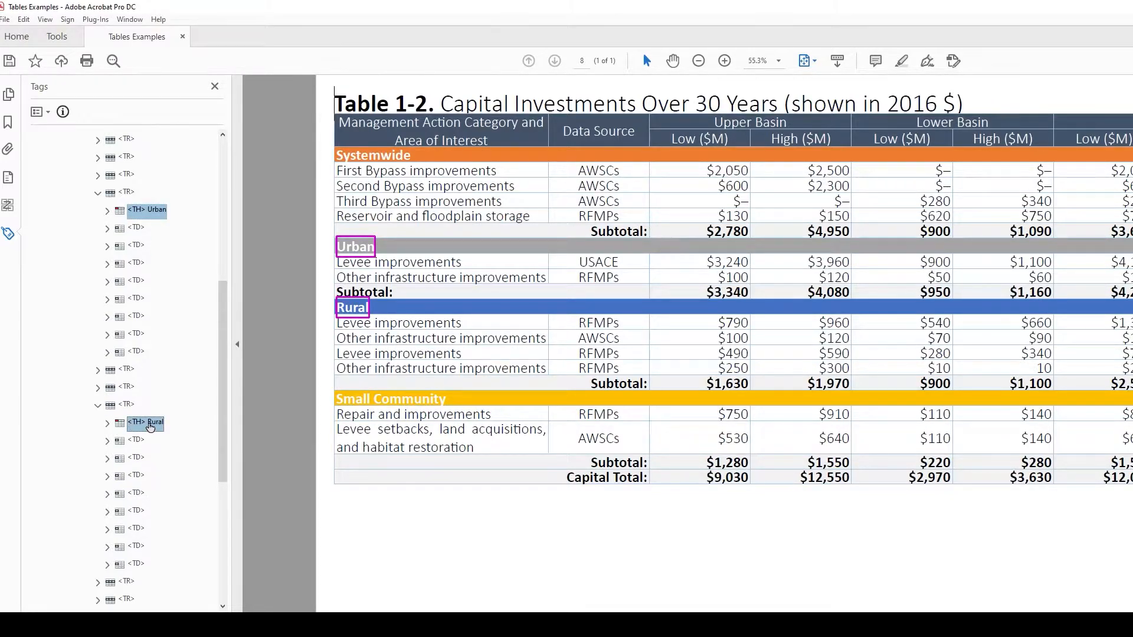
{"action": "right_click", "coordinate": [150, 425]}
{"action": "left_click", "coordinate": [199, 413]}
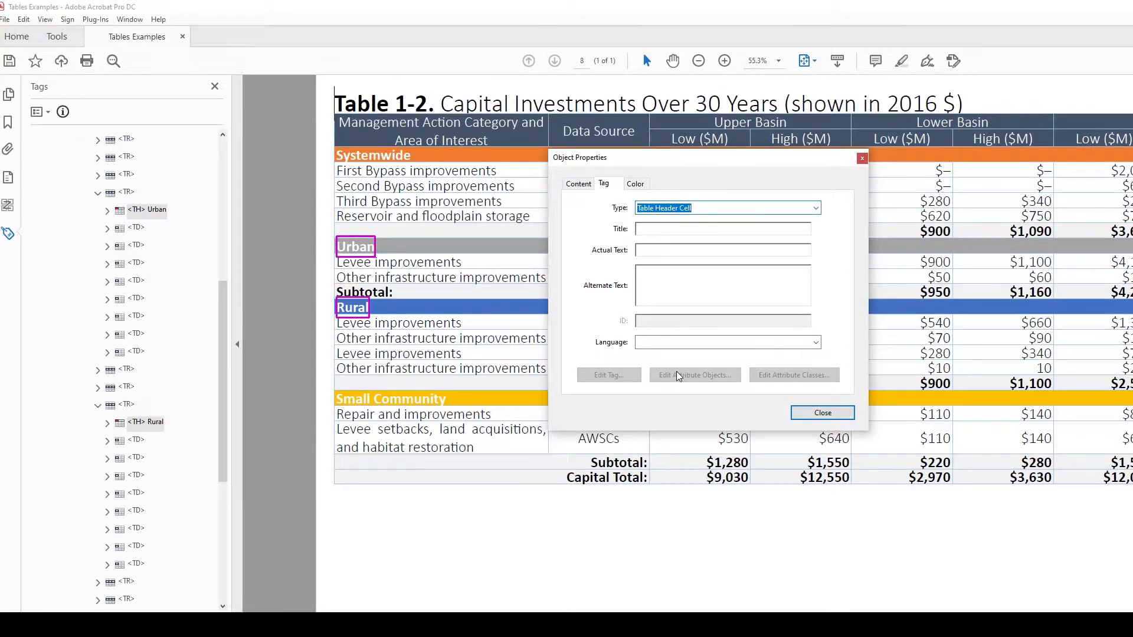
{"action": "left_click", "coordinate": [804, 412]}
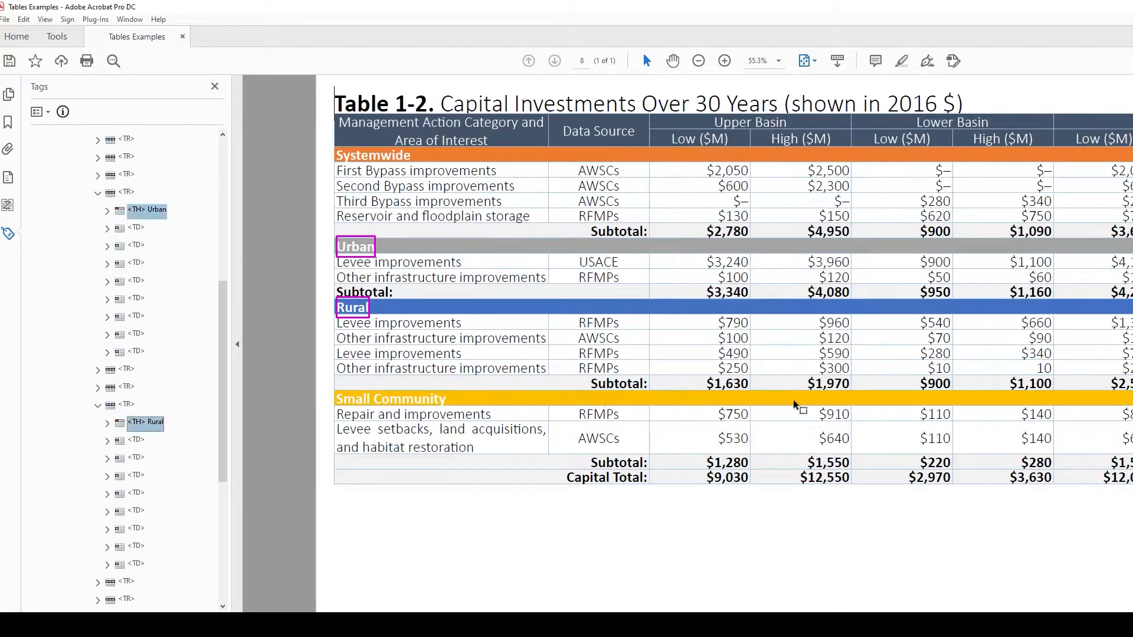
Delete the ColSpan entry from the attribute objects of the Urban <TH>.
{"action": "left_click", "coordinate": [158, 211]}
{"action": "right_click", "coordinate": [159, 216]}
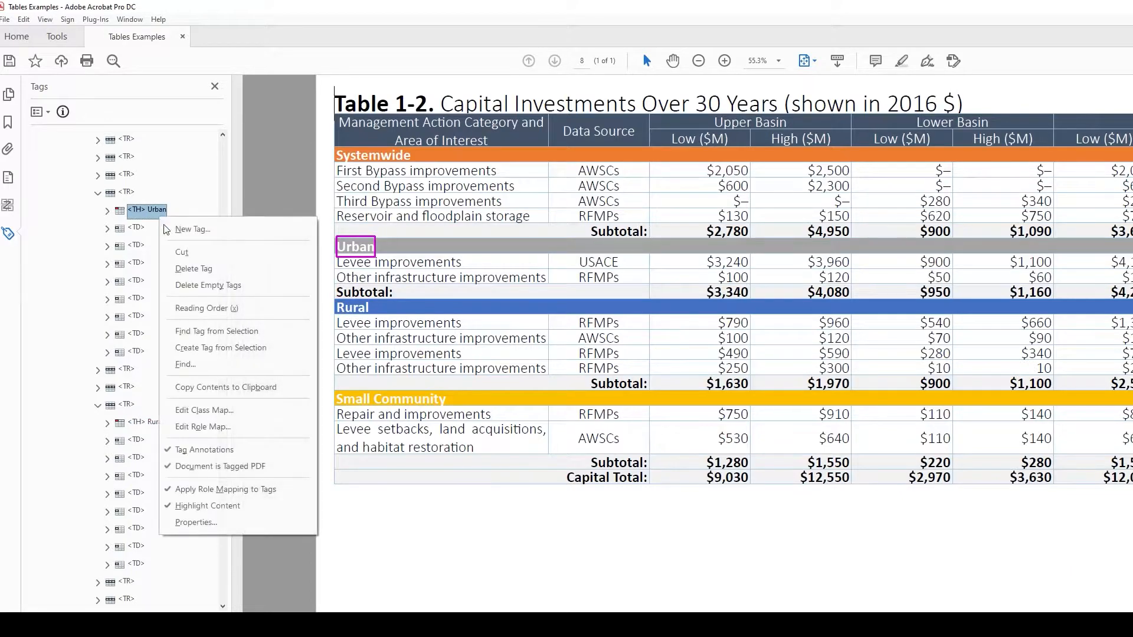
{"action": "left_click", "coordinate": [204, 523]}
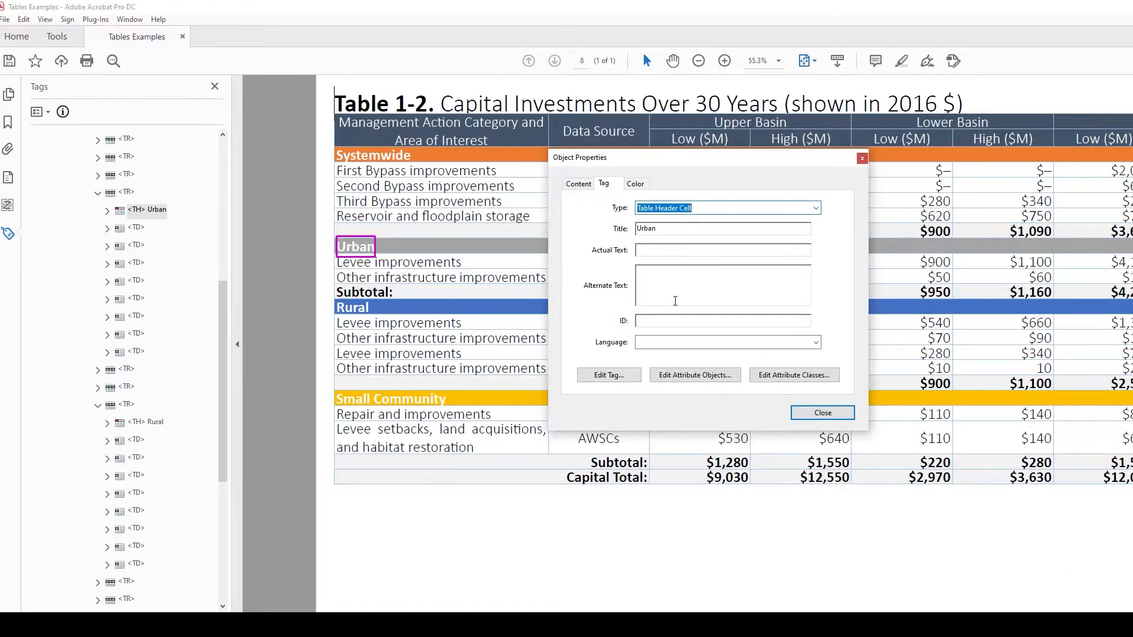
{"action": "left_click", "coordinate": [694, 375]}
{"action": "left_click", "coordinate": [645, 230]}
{"action": "left_click", "coordinate": [691, 256]}
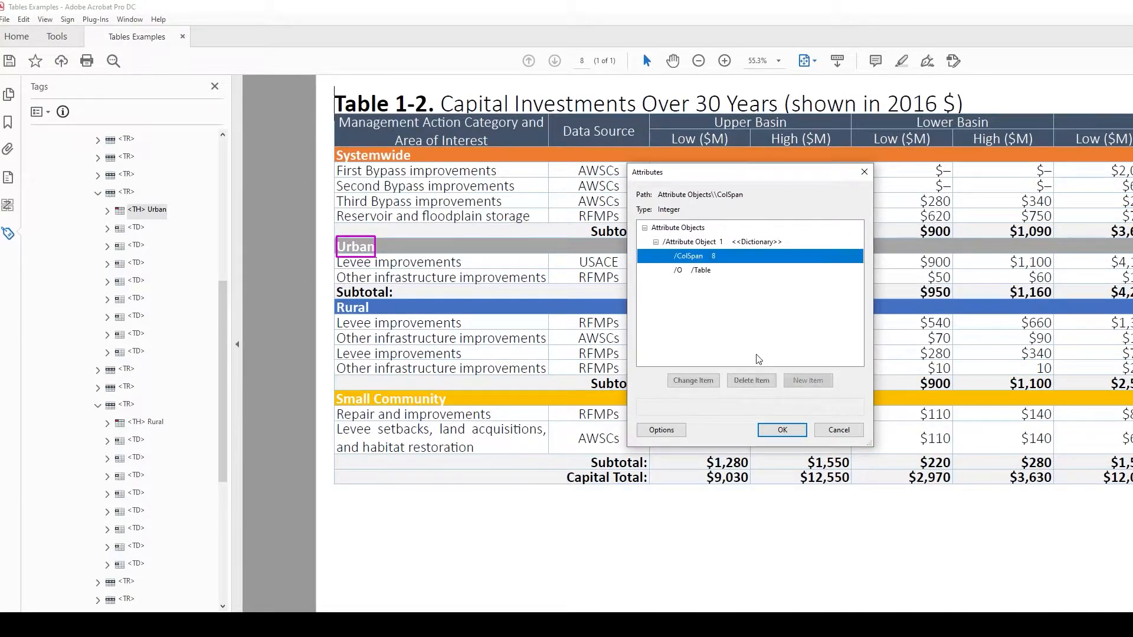
{"action": "left_click", "coordinate": [751, 380]}
{"action": "left_click", "coordinate": [811, 343]}
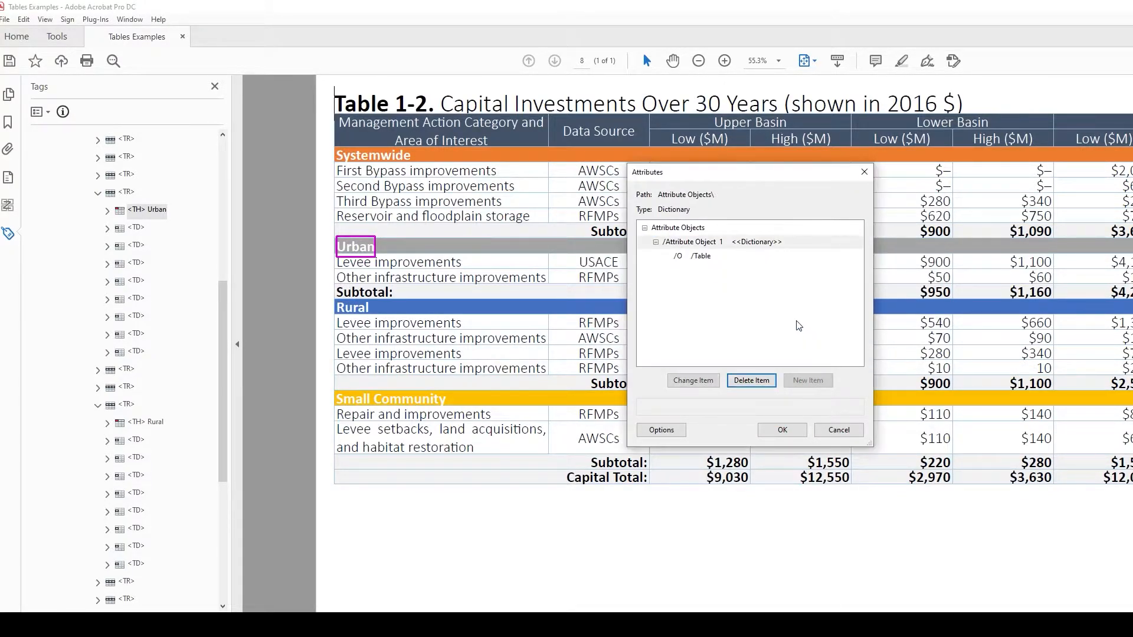
Add a RowSpan attribute with the value 3 and value type Integer to the Urban <TH>.
{"action": "left_click", "coordinate": [801, 382]}
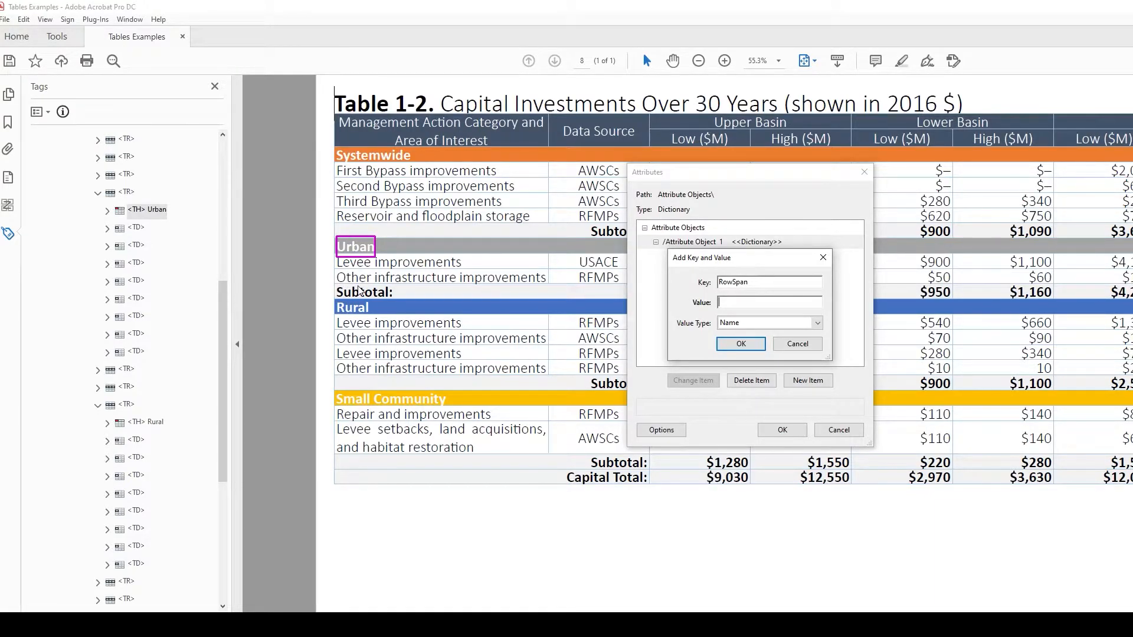
{"action": "left_click", "coordinate": [745, 308]}
{"action": "type", "text": "3"}
{"action": "left_click", "coordinate": [745, 323]}
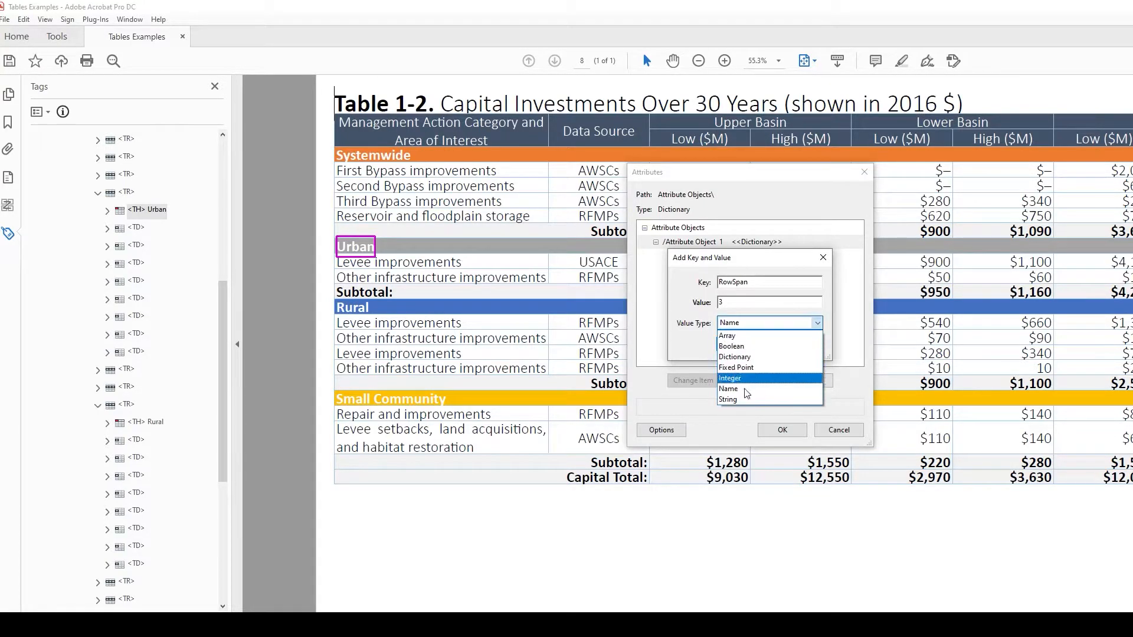
{"action": "left_click", "coordinate": [738, 378]}
{"action": "left_click", "coordinate": [741, 344]}
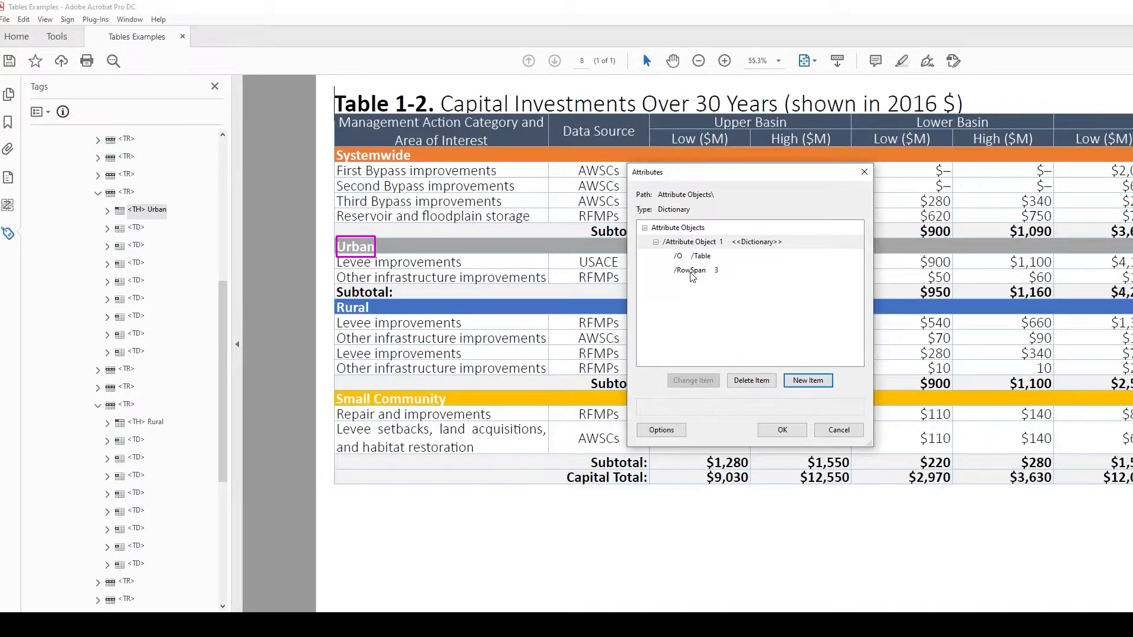
Add a Scope attribute with the value Row and value type Name to the Urban <TH> and accept the attributes.
{"action": "left_click", "coordinate": [807, 380]}
{"action": "type", "text": "Scope"}
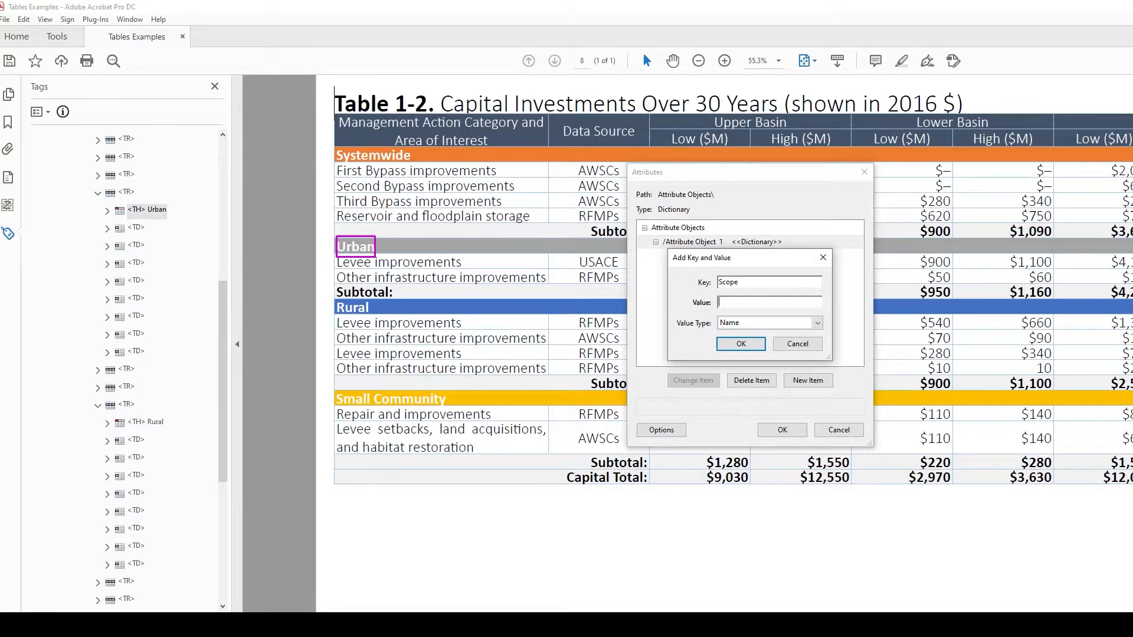
{"action": "key", "text": "Tab"}
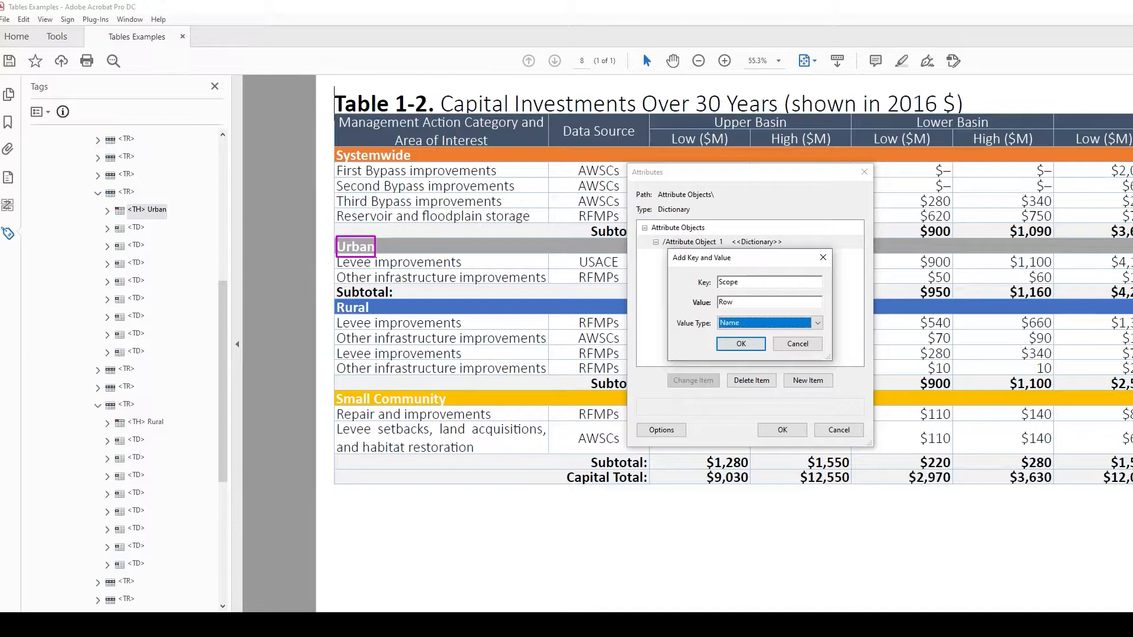
{"action": "key", "text": "Return"}
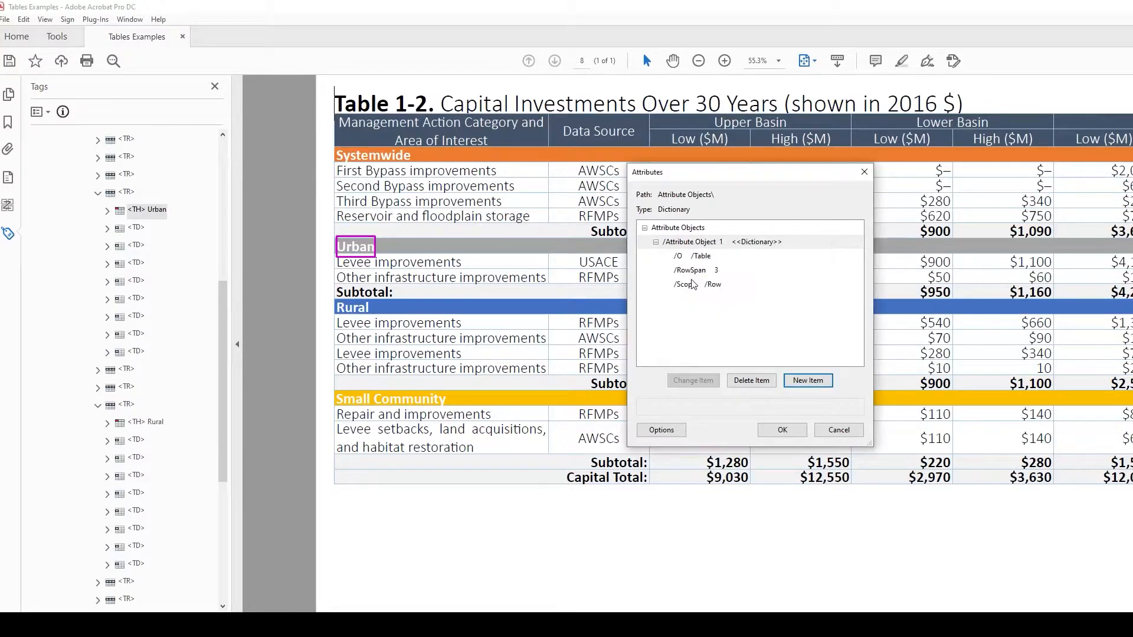
{"action": "left_click", "coordinate": [798, 433]}
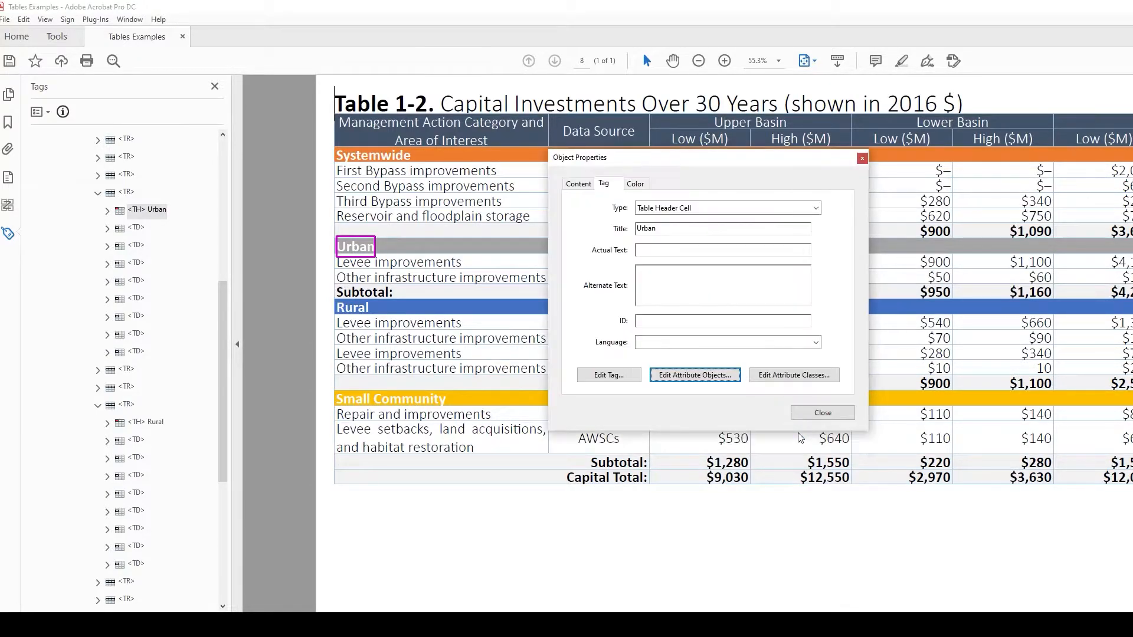
Close the Urban properties and delete the ColSpan entry from the attribute objects of the Rural <TH>.
{"action": "left_click", "coordinate": [823, 413]}
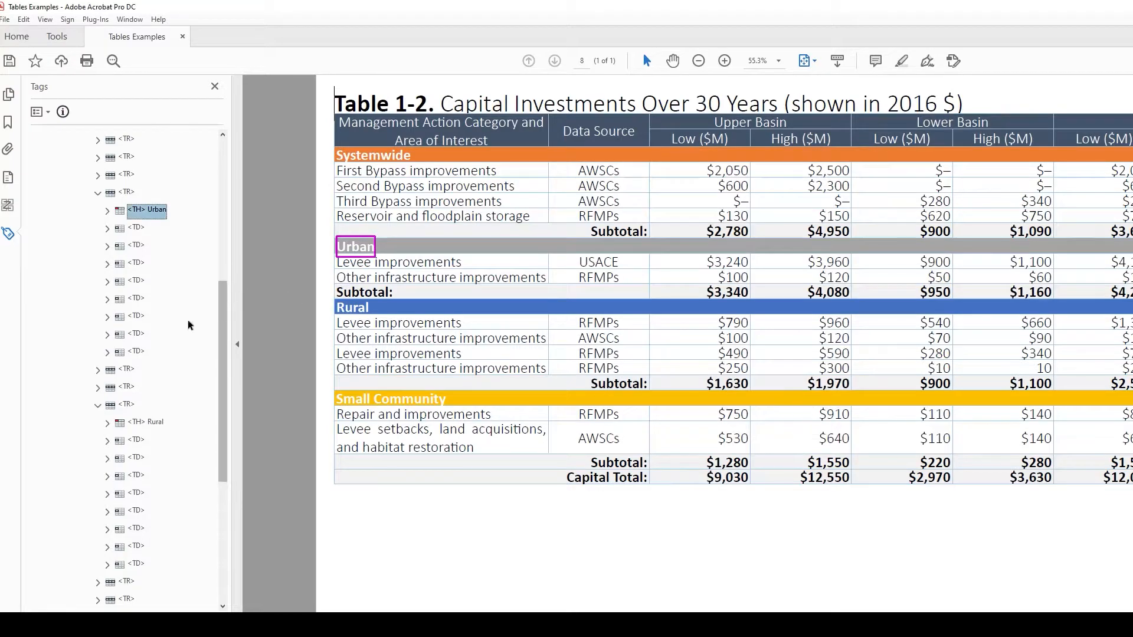
{"action": "right_click", "coordinate": [143, 429]}
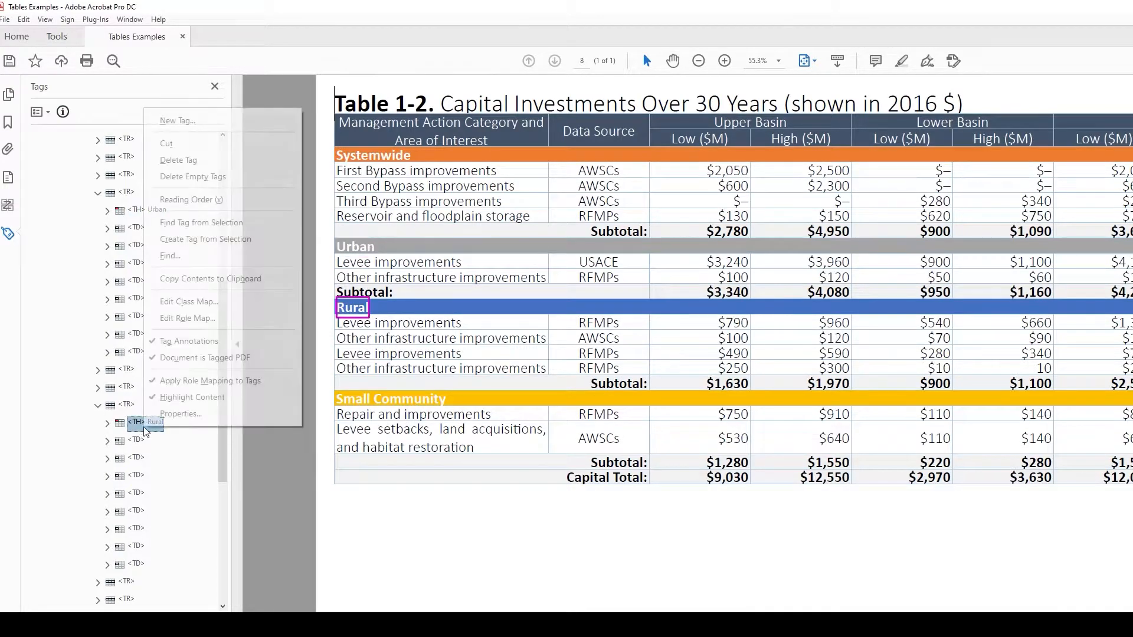
{"action": "left_click", "coordinate": [191, 421]}
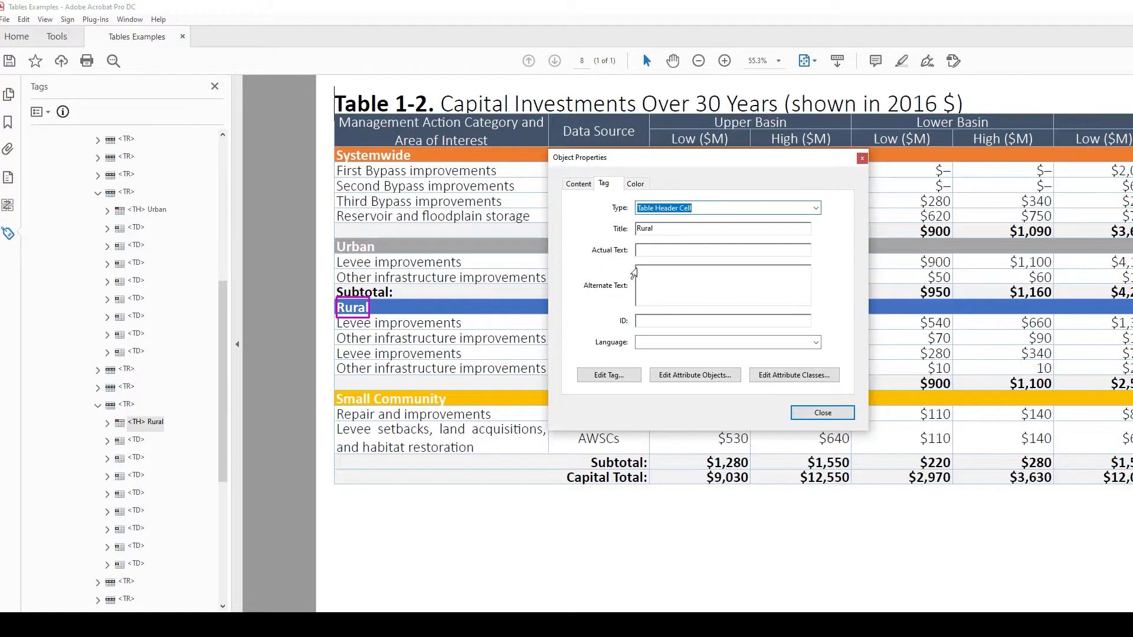
{"action": "left_click", "coordinate": [673, 373]}
{"action": "left_click", "coordinate": [644, 228]}
{"action": "left_click", "coordinate": [655, 242]}
{"action": "left_click", "coordinate": [690, 257]}
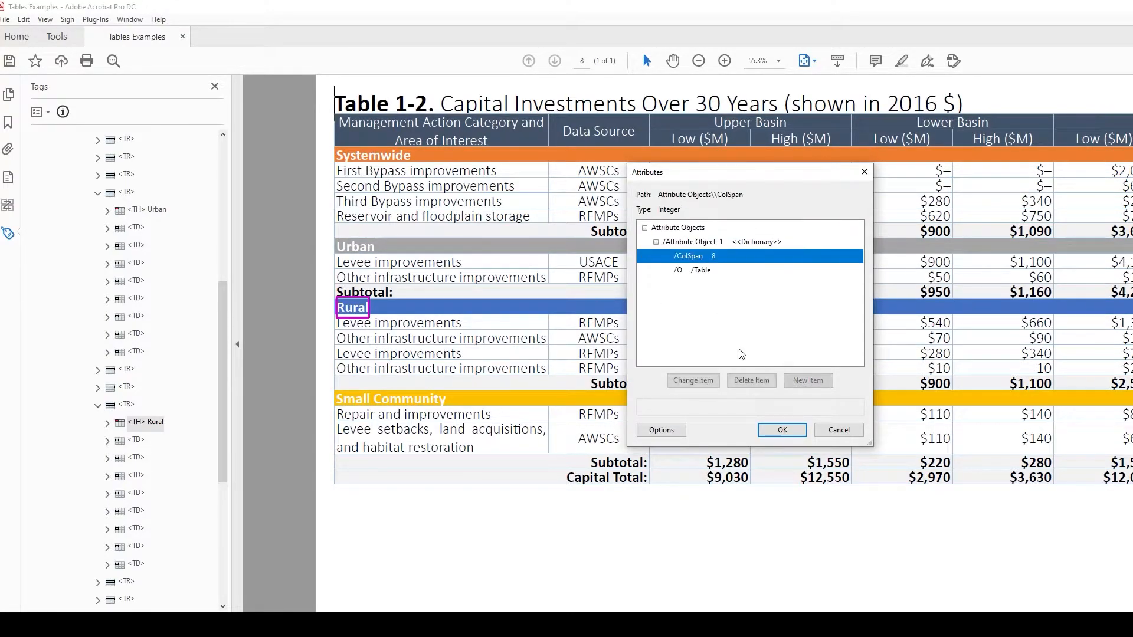
{"action": "left_click", "coordinate": [743, 380]}
{"action": "left_click", "coordinate": [818, 341]}
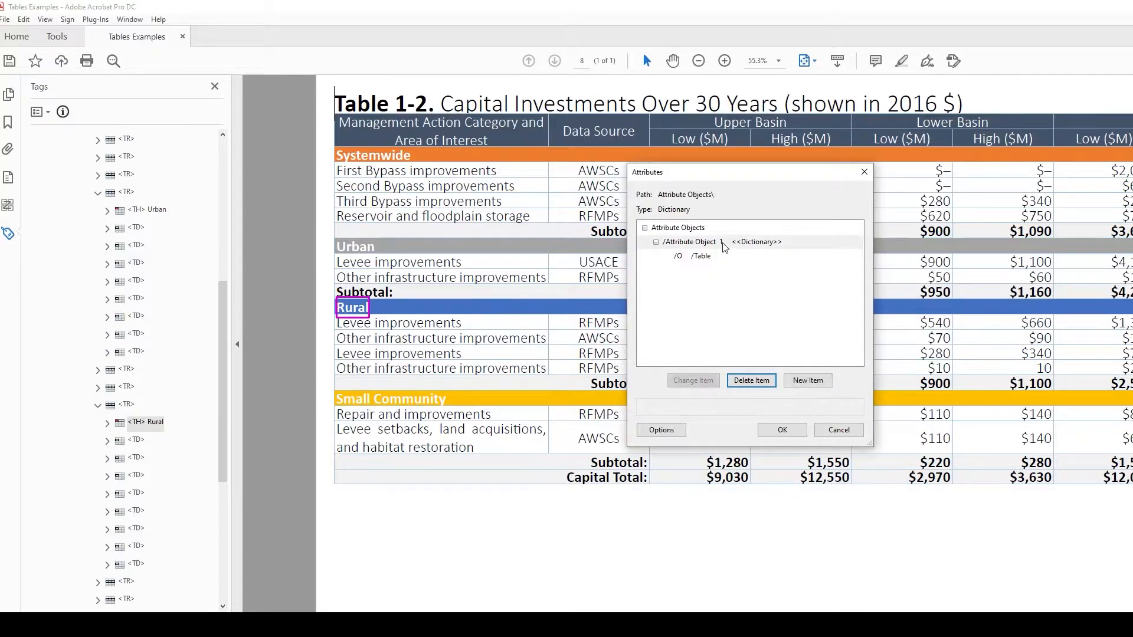
Add a RowSpan attribute with the value 5 and value type Integer to the Rural <TH> and accept the attributes.
{"action": "left_click", "coordinate": [807, 380]}
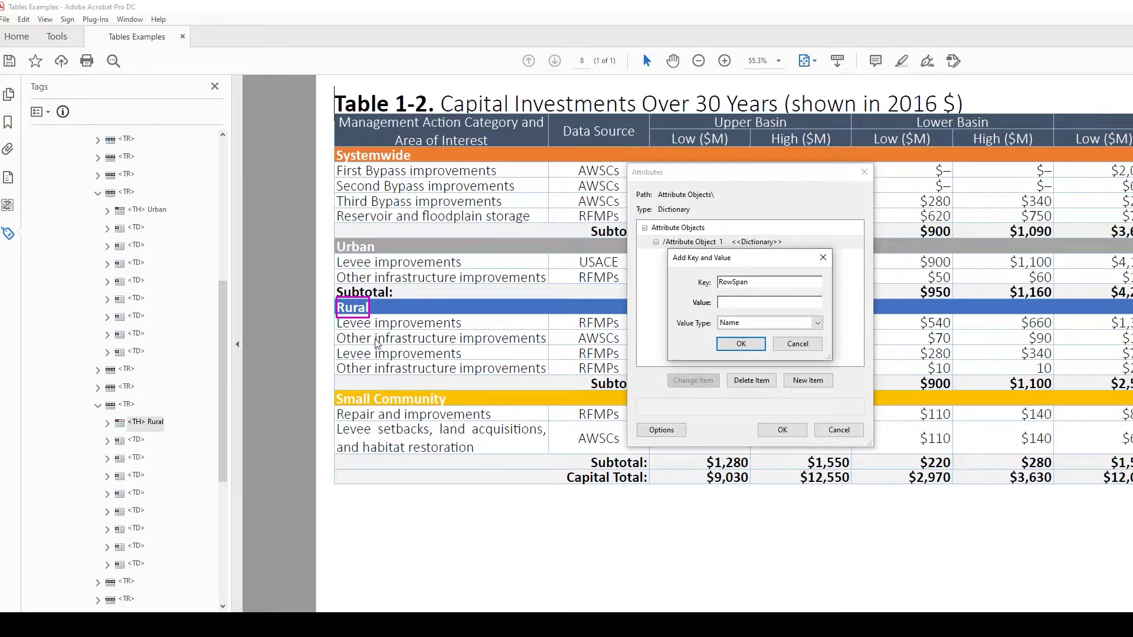
{"action": "type", "text": "5"}
{"action": "left_click", "coordinate": [756, 323]}
{"action": "left_click", "coordinate": [755, 378]}
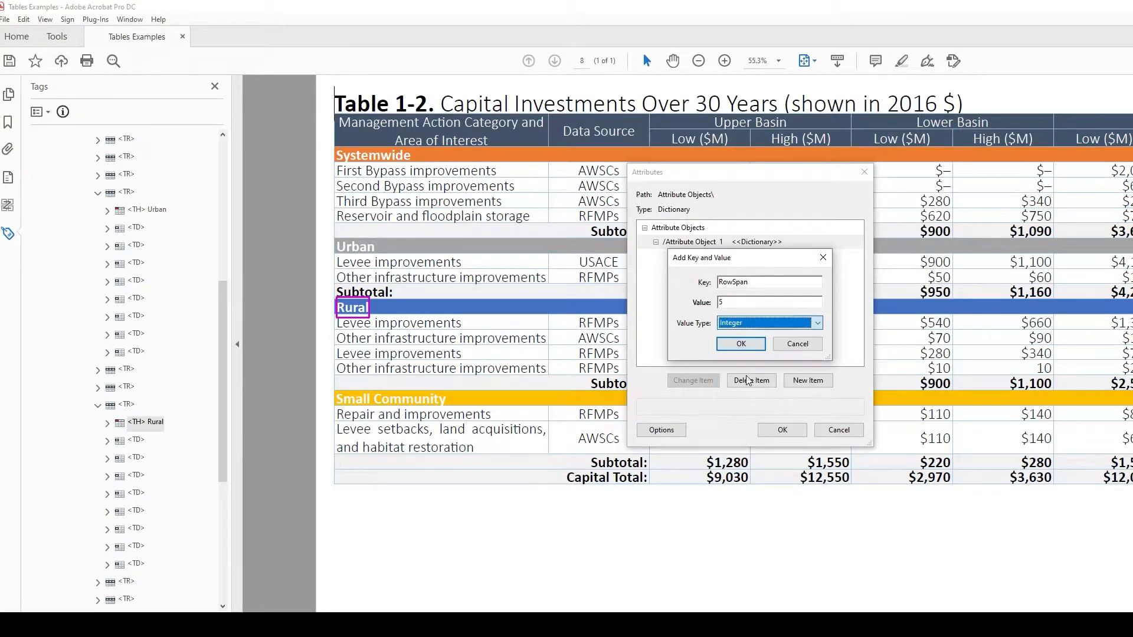
{"action": "left_click", "coordinate": [741, 351]}
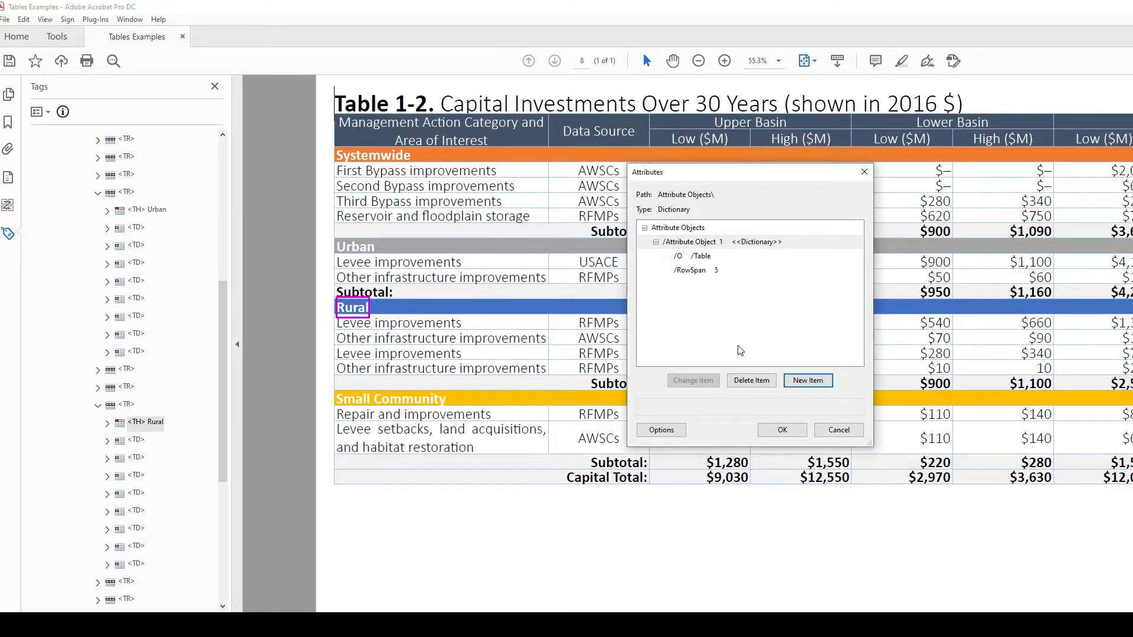
{"action": "left_click", "coordinate": [781, 431]}
{"action": "left_click", "coordinate": [803, 413]}
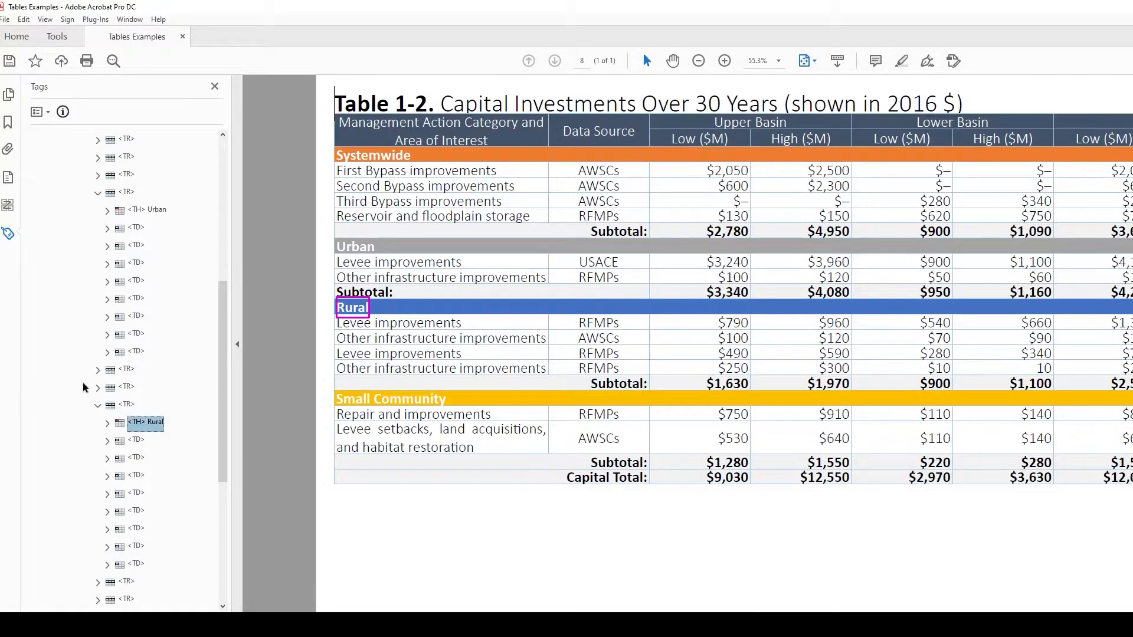
Delete the ColSpan entry from the attribute objects of the SmallC <TH>.
{"action": "scroll", "coordinate": [112, 413], "scroll_direction": "down", "scroll_amount": 4}
{"action": "left_click", "coordinate": [158, 459]}
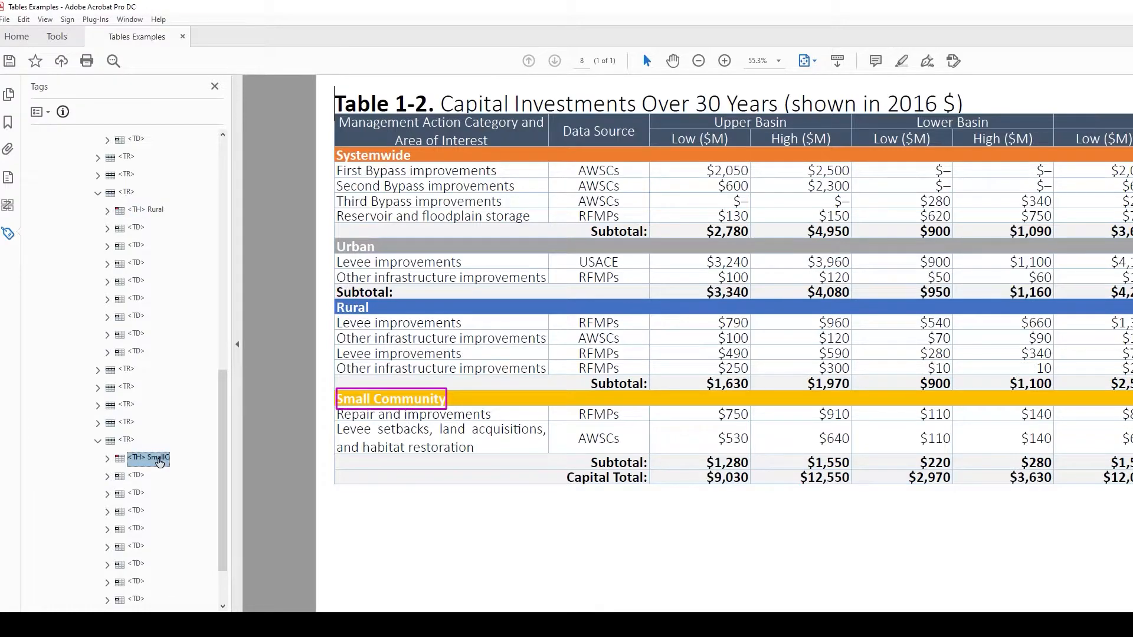
{"action": "right_click", "coordinate": [158, 460]}
{"action": "left_click", "coordinate": [212, 443]}
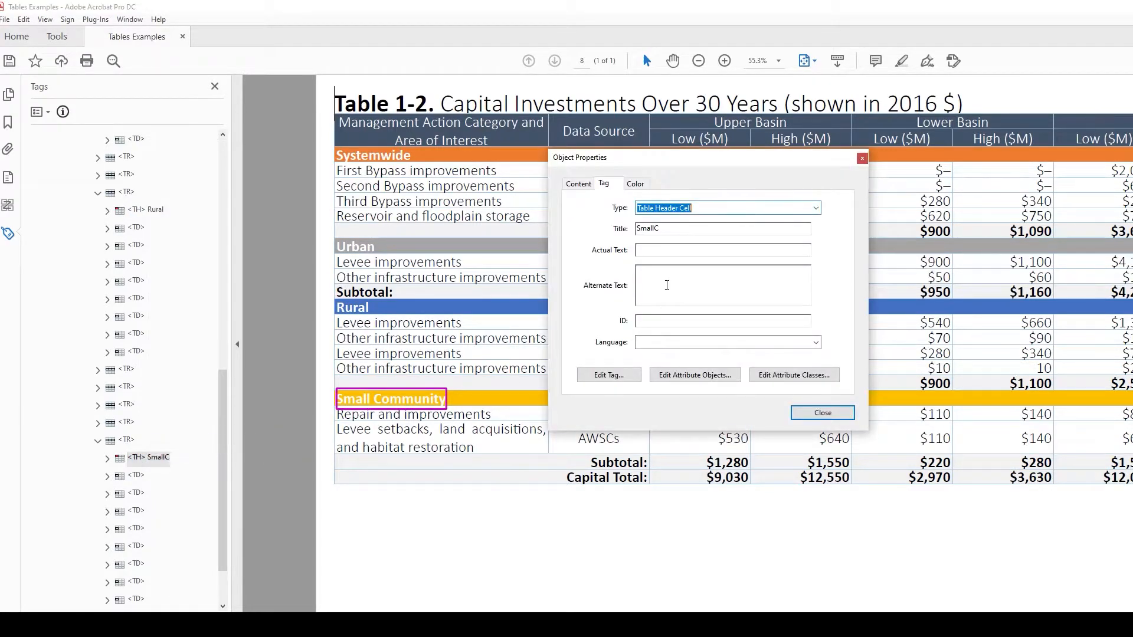
{"action": "left_click", "coordinate": [679, 373]}
{"action": "left_click", "coordinate": [645, 228]}
{"action": "left_click", "coordinate": [656, 242]}
{"action": "left_click", "coordinate": [688, 257]}
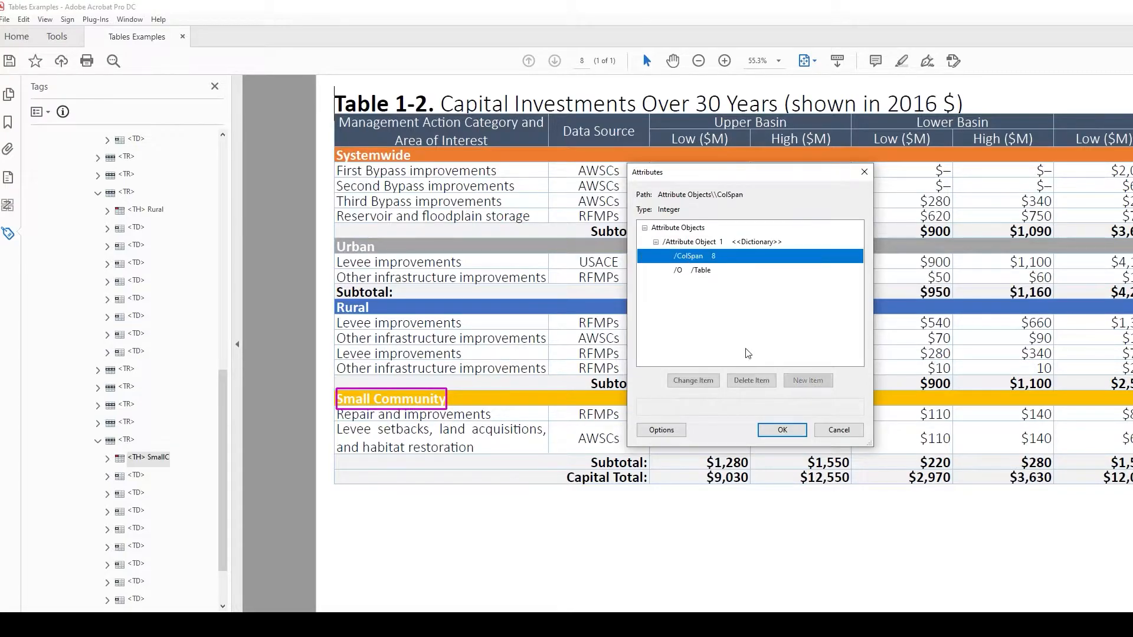
{"action": "left_click", "coordinate": [752, 379]}
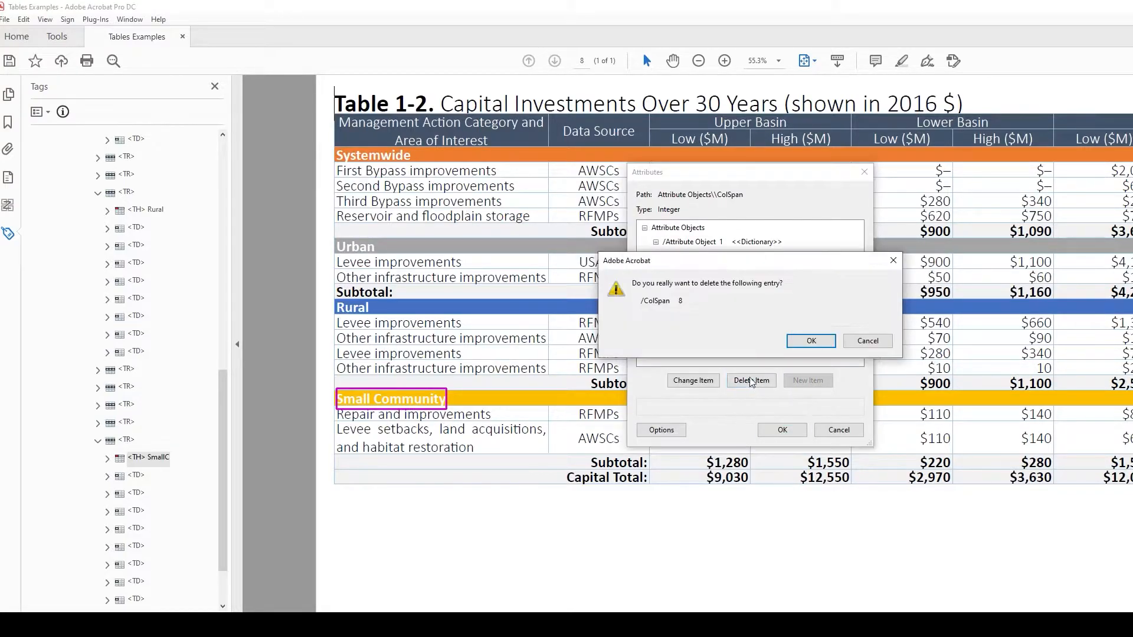
{"action": "left_click", "coordinate": [795, 347]}
Add a RowSpan attribute with the value 3 and value type Integer to the SmallC <TH>.
{"action": "left_click", "coordinate": [804, 381]}
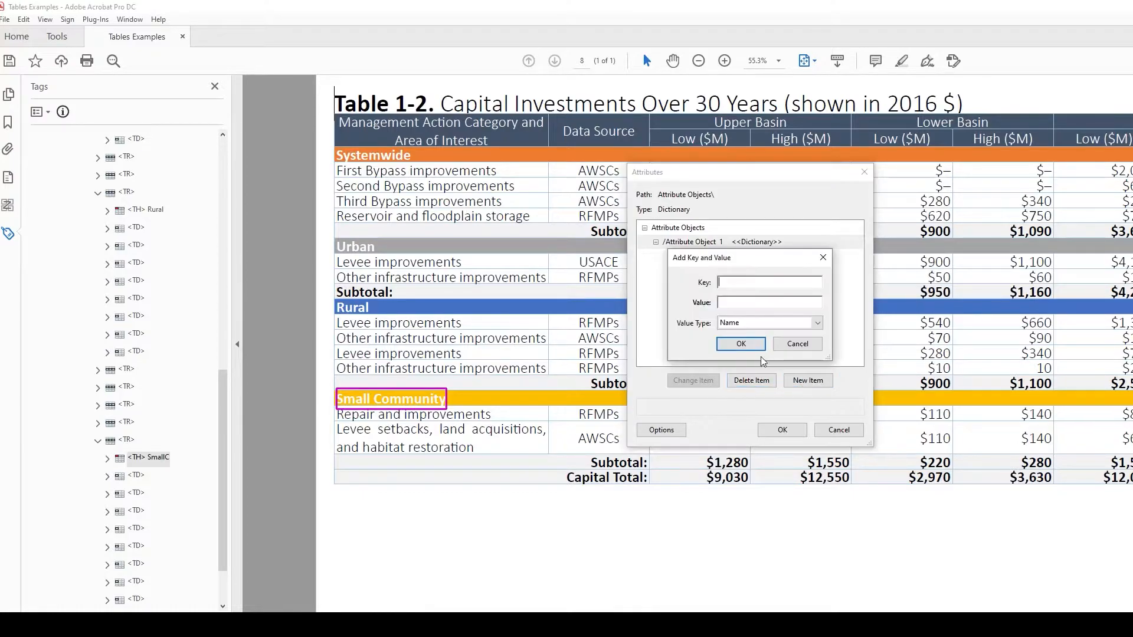
{"action": "type", "text": "Row"}
{"action": "type", "text": "4"}
{"action": "type", "text": "3"}
{"action": "left_click", "coordinate": [767, 323]}
{"action": "left_click", "coordinate": [747, 394]}
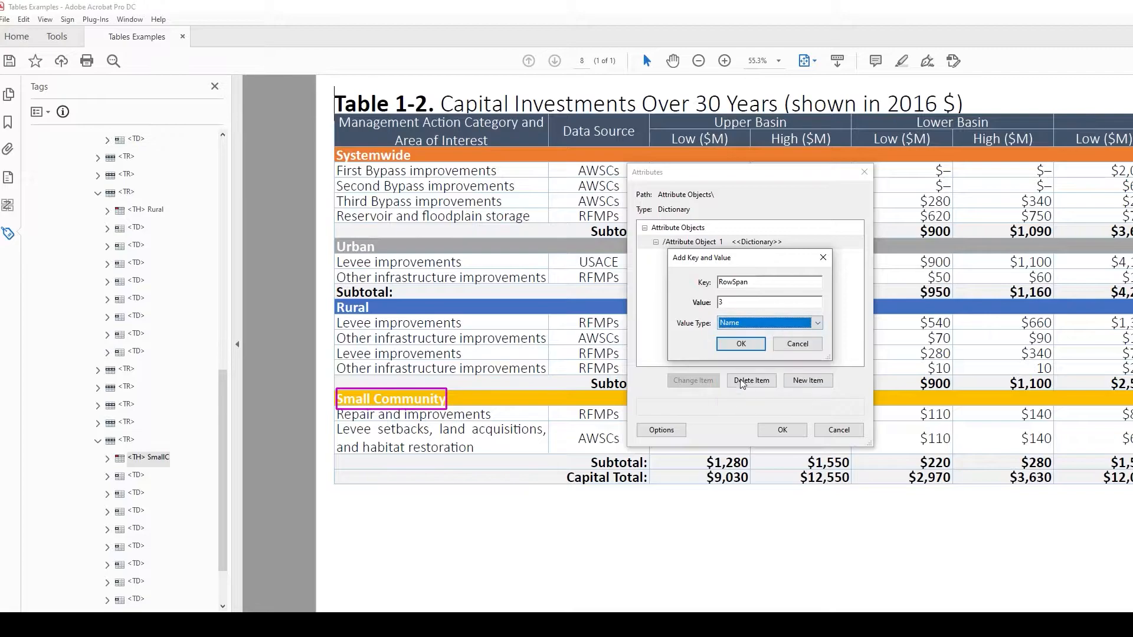
{"action": "left_click", "coordinate": [738, 325]}
{"action": "left_click", "coordinate": [748, 381]}
{"action": "left_click", "coordinate": [747, 345]}
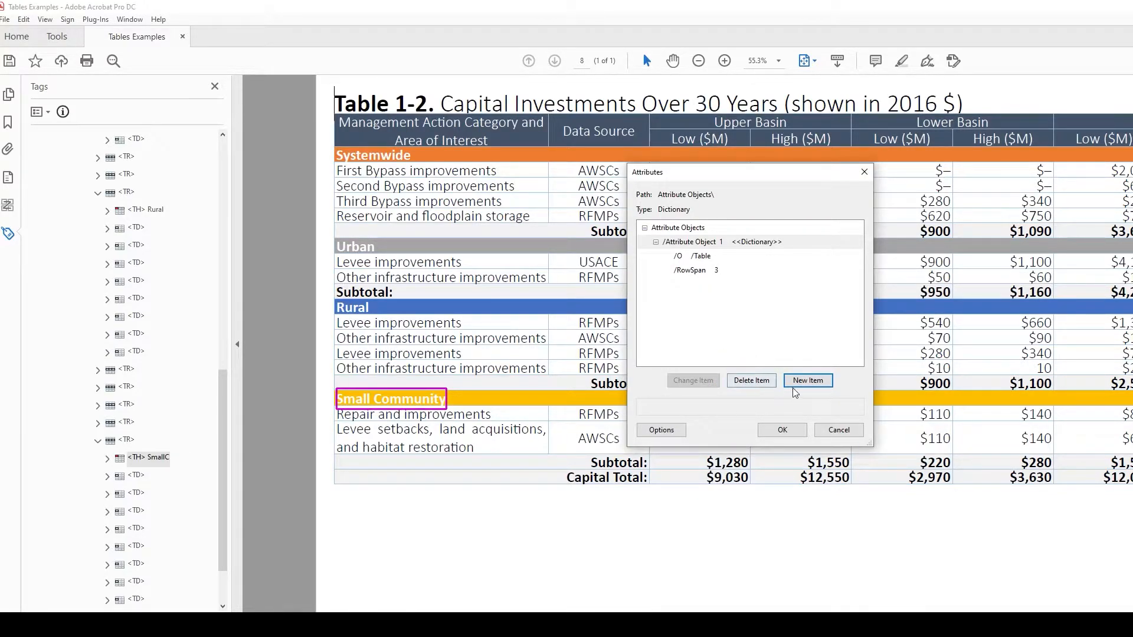
Add a Scope attribute with the value Row and value type Name to the SmallC <TH> and accept the attributes.
{"action": "left_click", "coordinate": [807, 380]}
{"action": "type", "text": "Scope"}
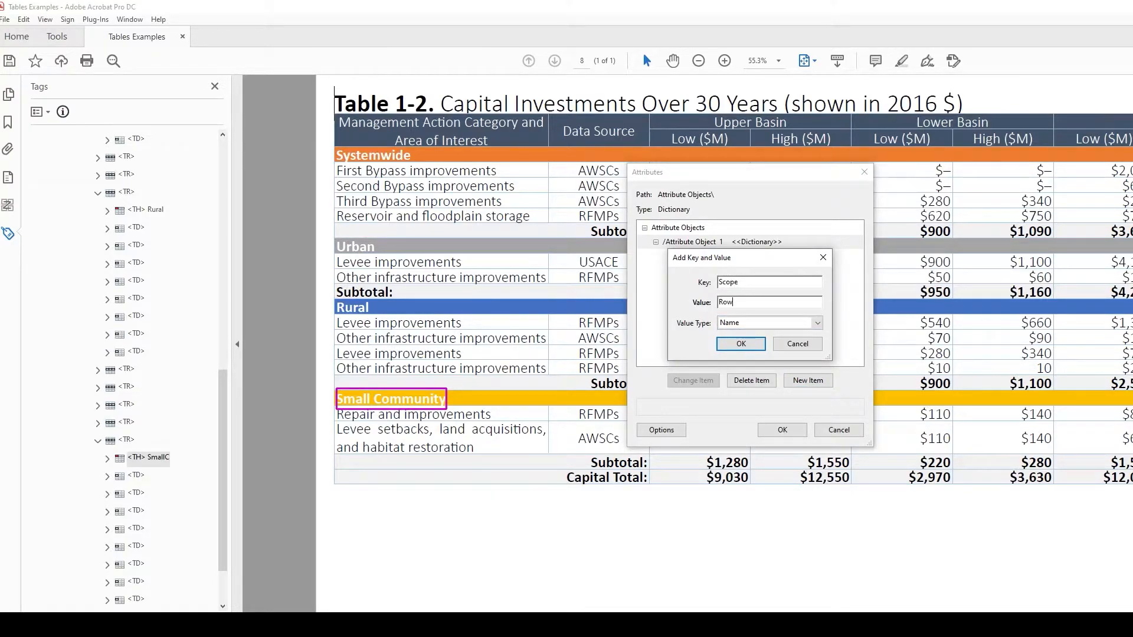
{"action": "key", "text": "Tab"}
{"action": "key", "text": "Tab"}
{"action": "key", "text": "Return"}
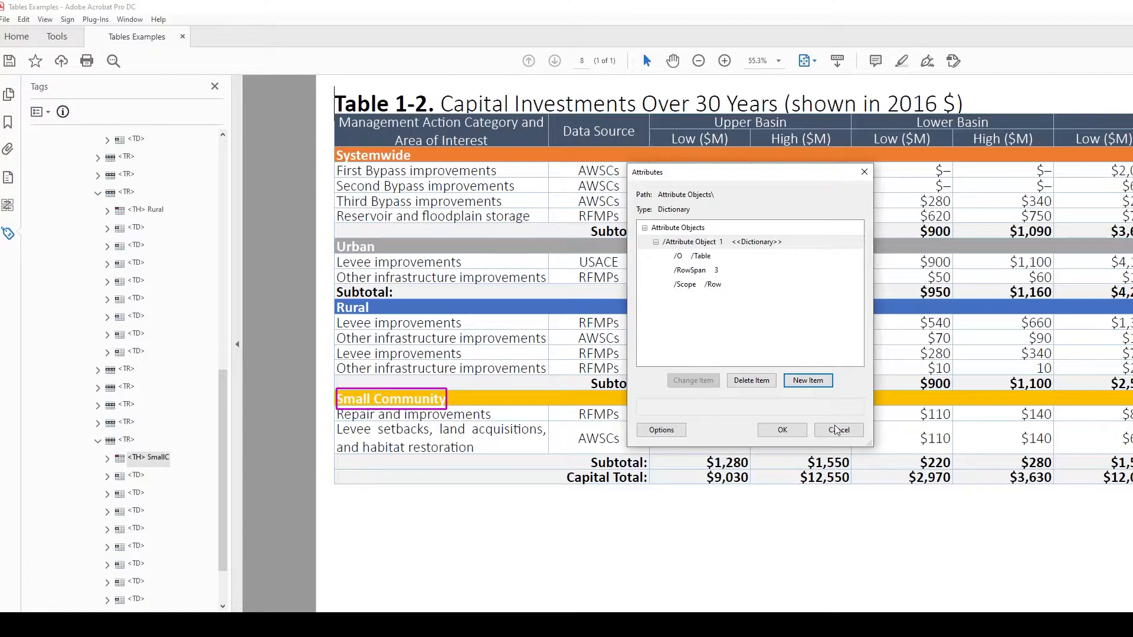
{"action": "left_click", "coordinate": [790, 427]}
{"action": "left_click", "coordinate": [818, 413]}
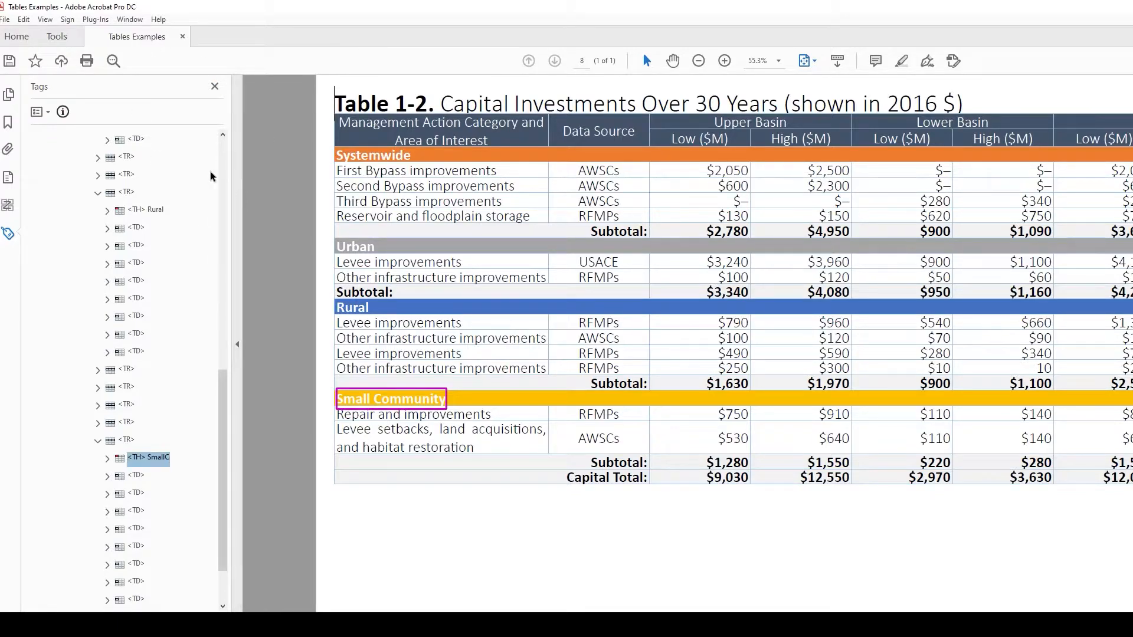
Generate an HTML preview of the tagged table with callas pdfGoHTML 2.
{"action": "left_click", "coordinate": [95, 20]}
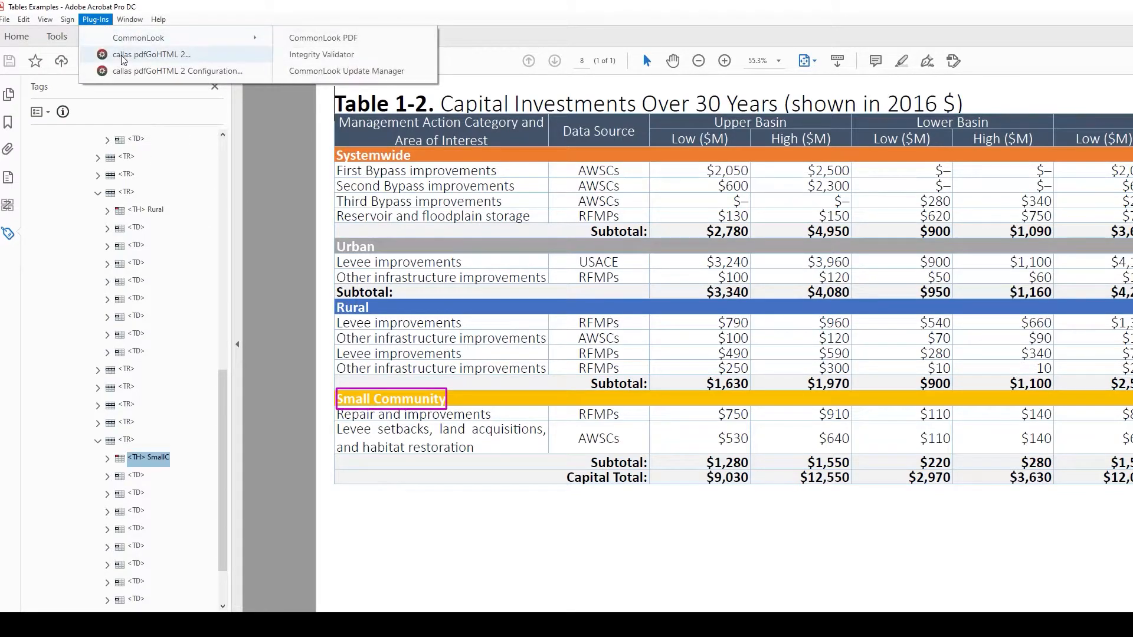
{"action": "left_click", "coordinate": [120, 56]}
{"action": "left_click_drag", "start_coordinate": [1130, 283], "coordinate": [486, 4]}
Examine the row-spanning header cells and the Capital Total row in the HTML preview, and close the preview.
{"action": "scroll", "coordinate": [895, 267], "scroll_direction": "down", "scroll_amount": 1}
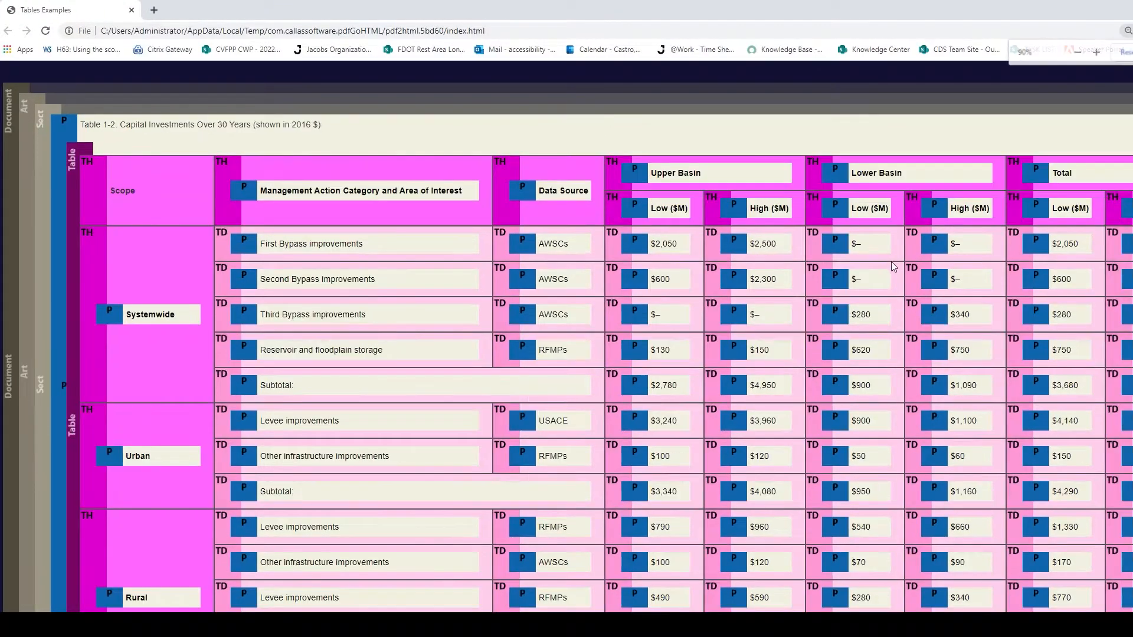
{"action": "scroll", "coordinate": [895, 266], "scroll_direction": "down", "scroll_amount": 1}
{"action": "scroll", "coordinate": [883, 282], "scroll_direction": "down", "scroll_amount": 5}
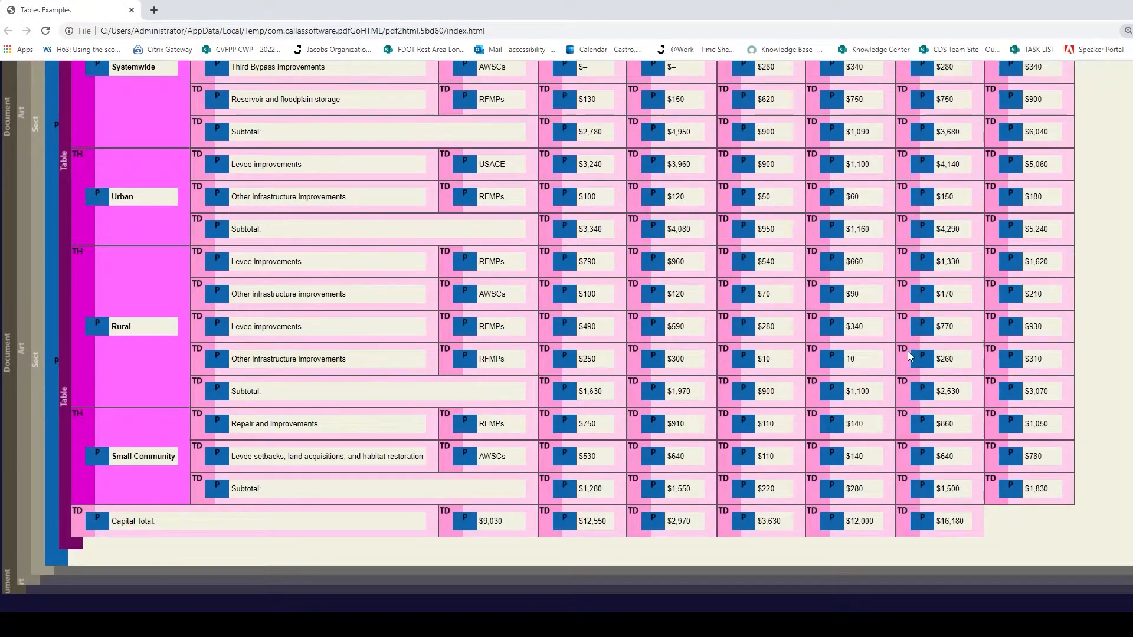
{"action": "scroll", "coordinate": [909, 356], "scroll_direction": "up", "scroll_amount": 5}
{"action": "scroll", "coordinate": [910, 356], "scroll_direction": "down", "scroll_amount": 5}
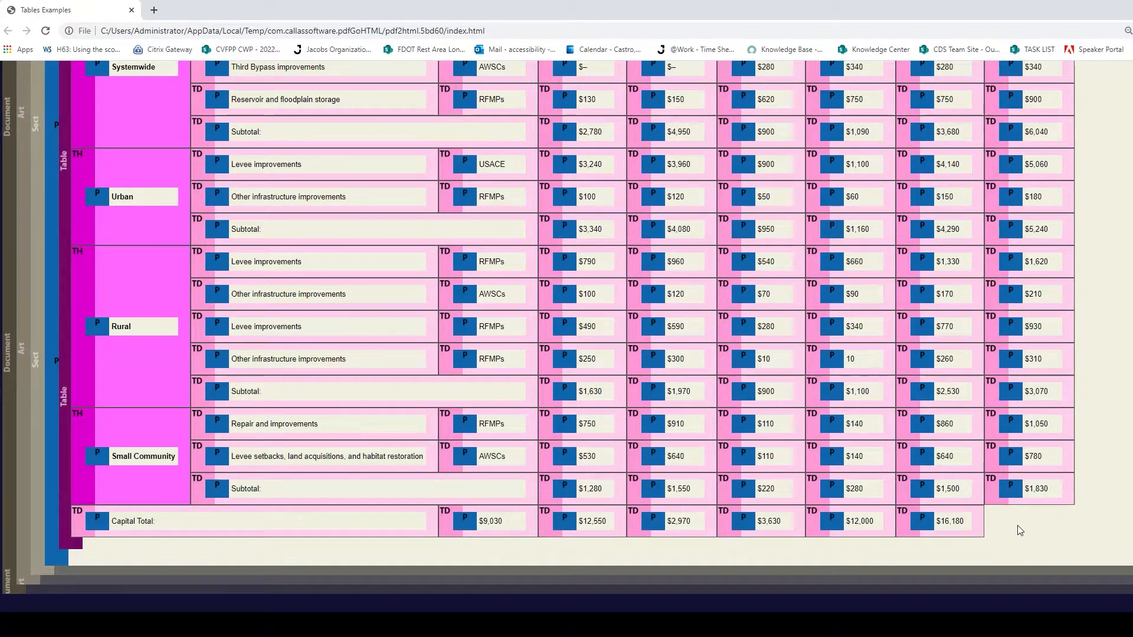
{"action": "scroll", "coordinate": [401, 456], "scroll_direction": "up", "scroll_amount": 3}
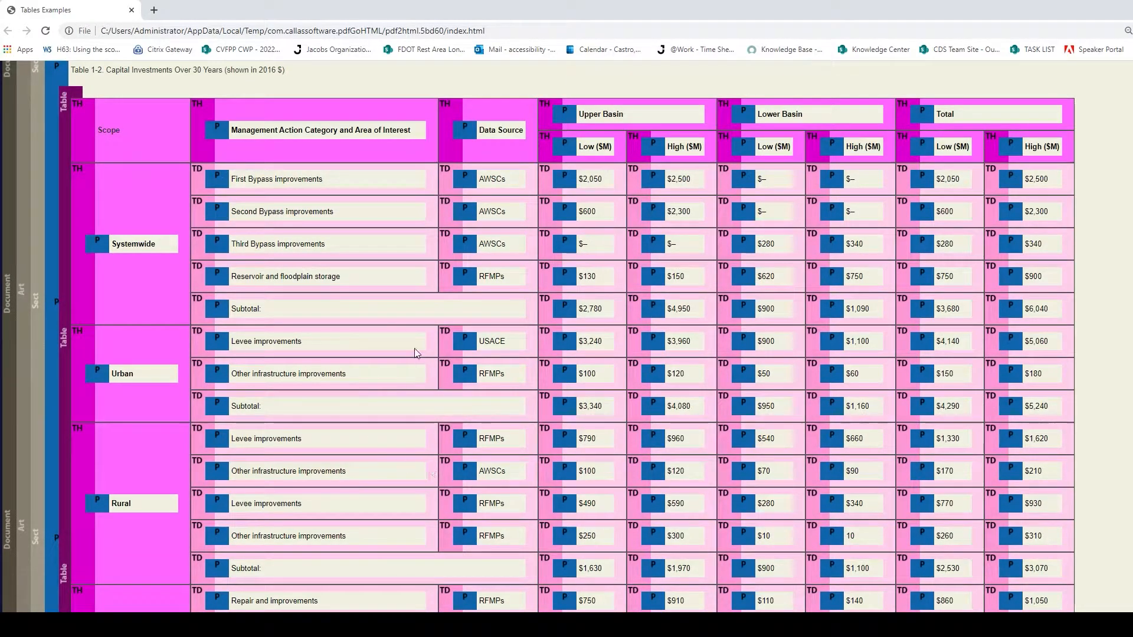
{"action": "scroll", "coordinate": [417, 353], "scroll_direction": "down", "scroll_amount": 2}
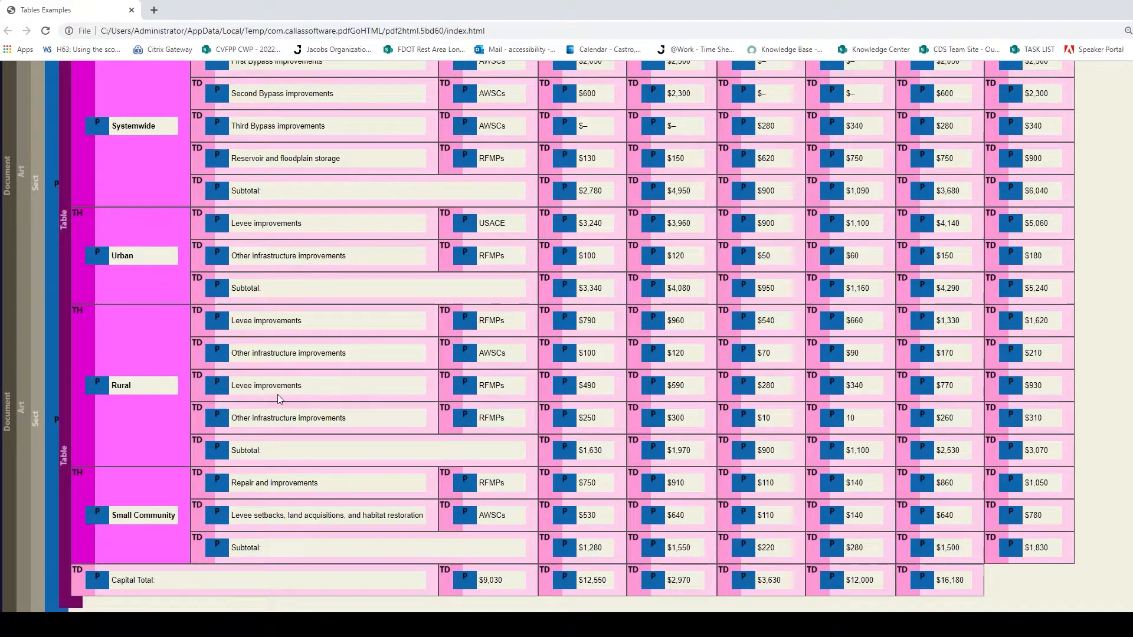
{"action": "scroll", "coordinate": [282, 395], "scroll_direction": "down", "scroll_amount": 1}
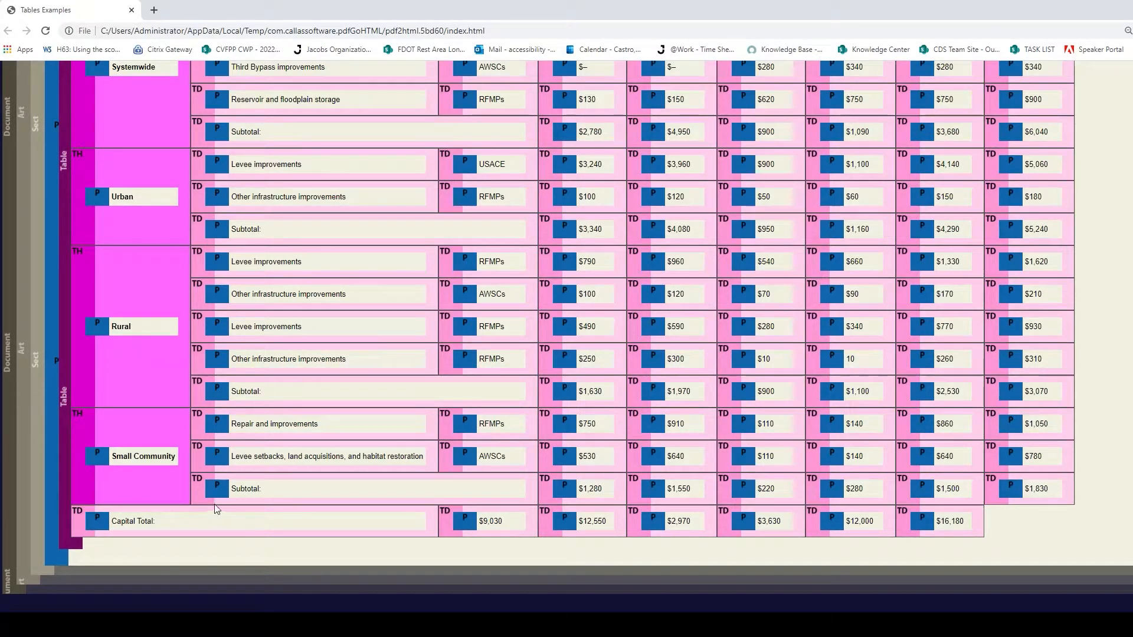
{"action": "left_click", "coordinate": [131, 10]}
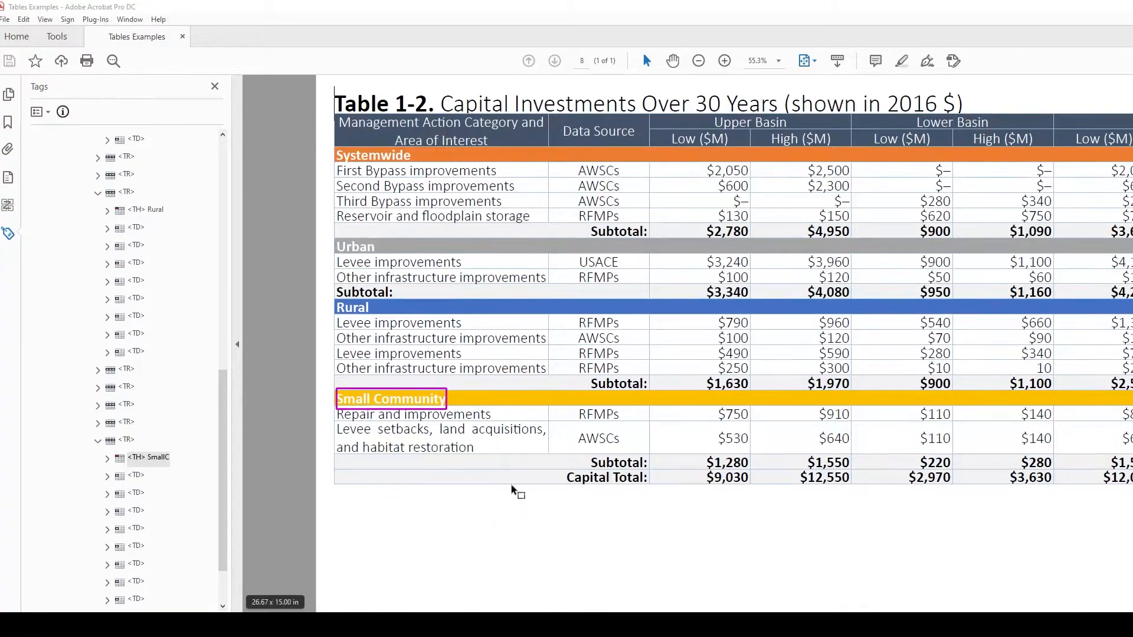
Open the <Table> tag in the Table Editor.
{"action": "left_click", "coordinate": [568, 477]}
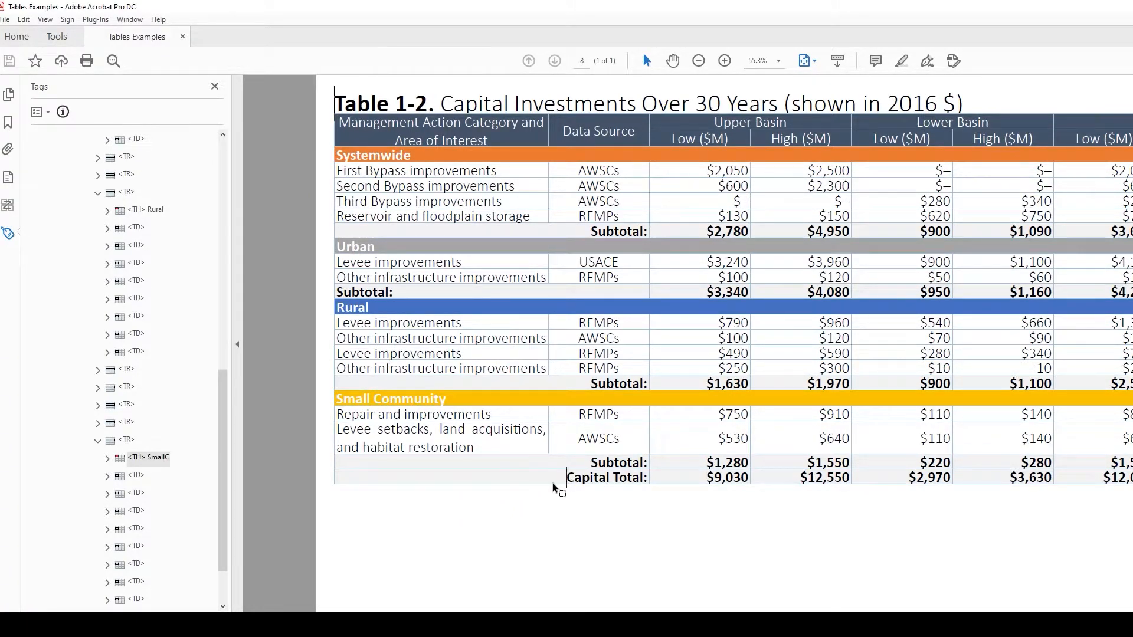
{"action": "scroll", "coordinate": [188, 313], "scroll_direction": "up", "scroll_amount": 7}
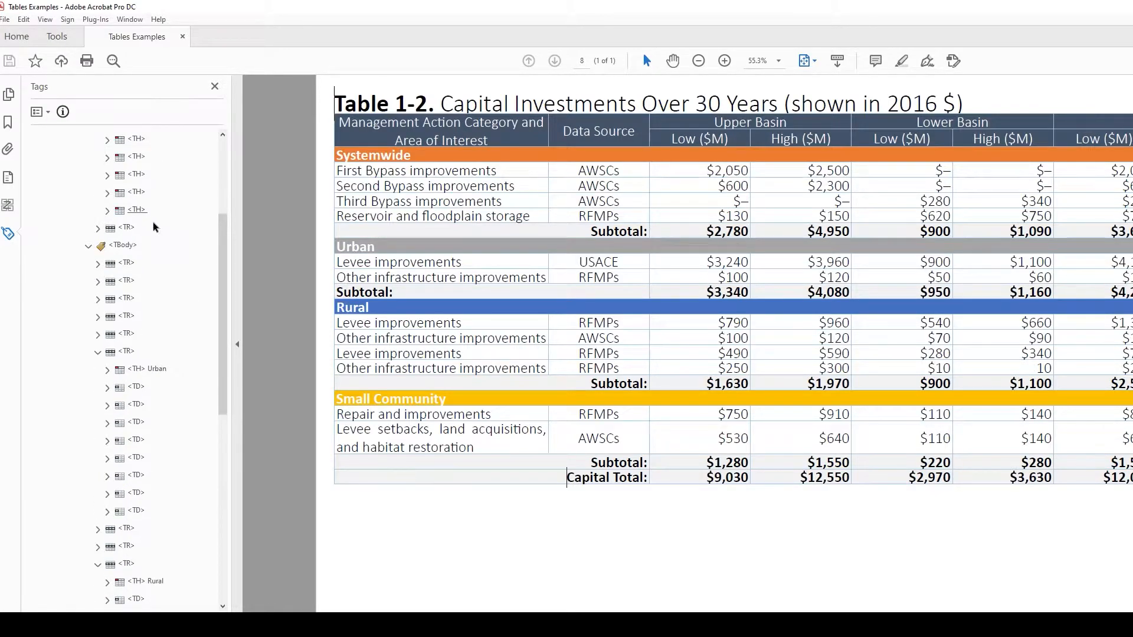
{"action": "scroll", "coordinate": [155, 236], "scroll_direction": "up", "scroll_amount": 4}
{"action": "left_click", "coordinate": [115, 263]}
{"action": "right_click", "coordinate": [117, 269]}
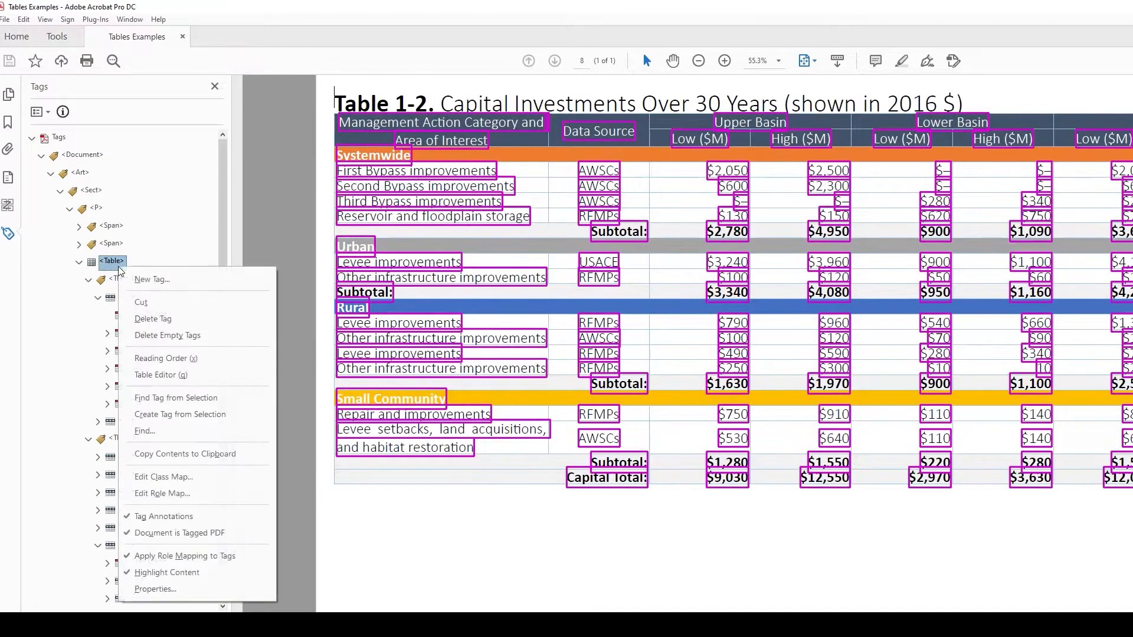
{"action": "left_click", "coordinate": [160, 377]}
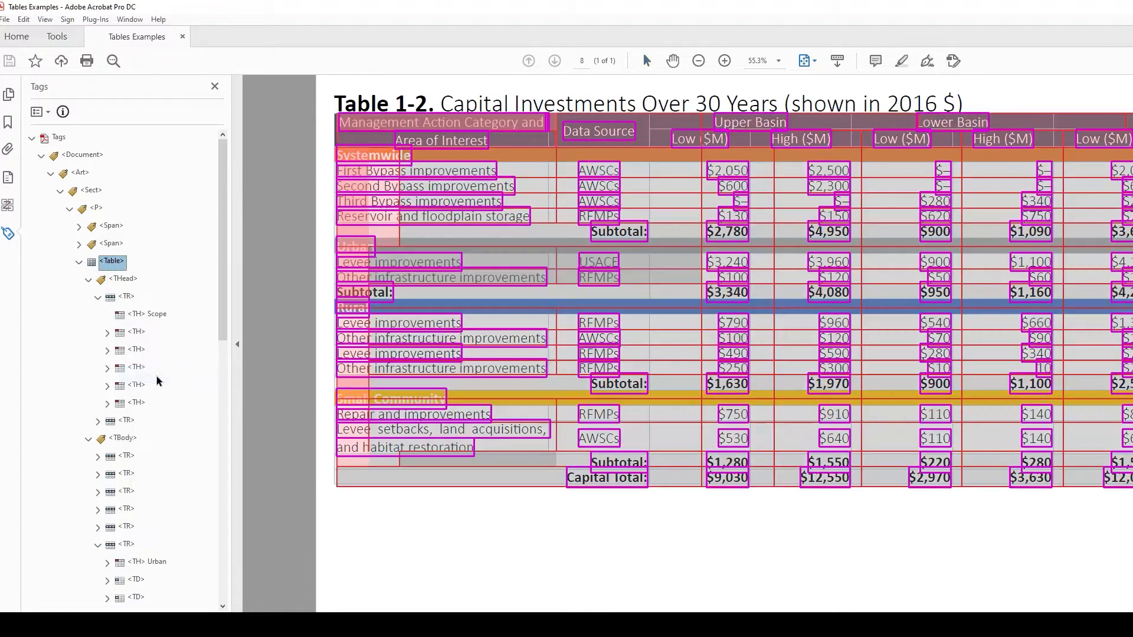
Set the column span of the Capital Total data cell to 3 in its table cell properties and accept the span change.
{"action": "left_click", "coordinate": [505, 477]}
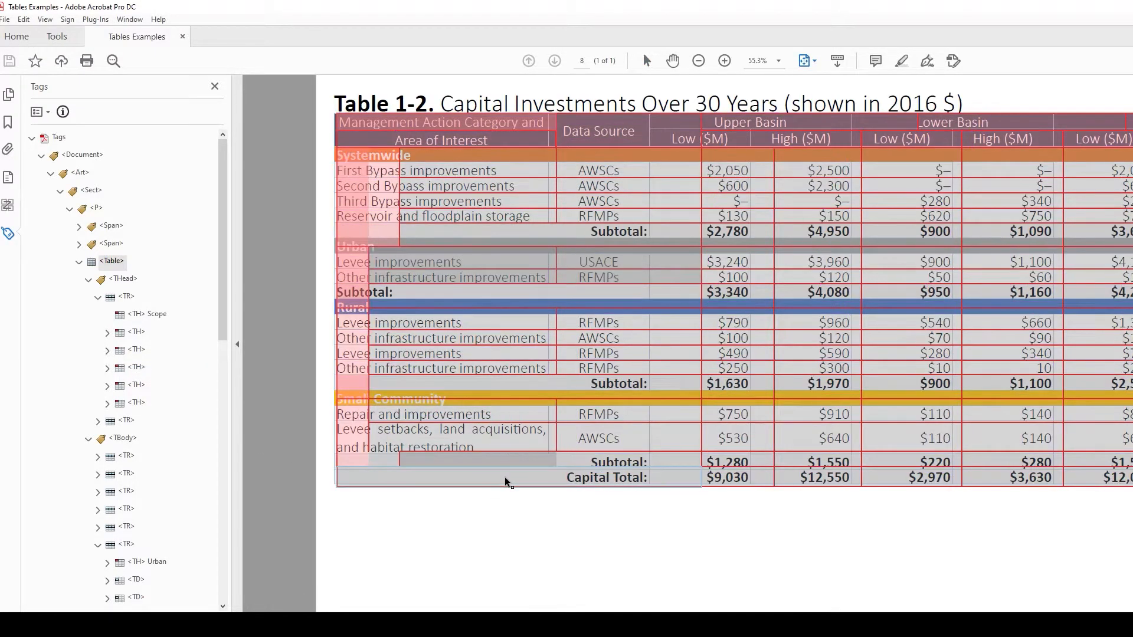
{"action": "right_click", "coordinate": [546, 475]}
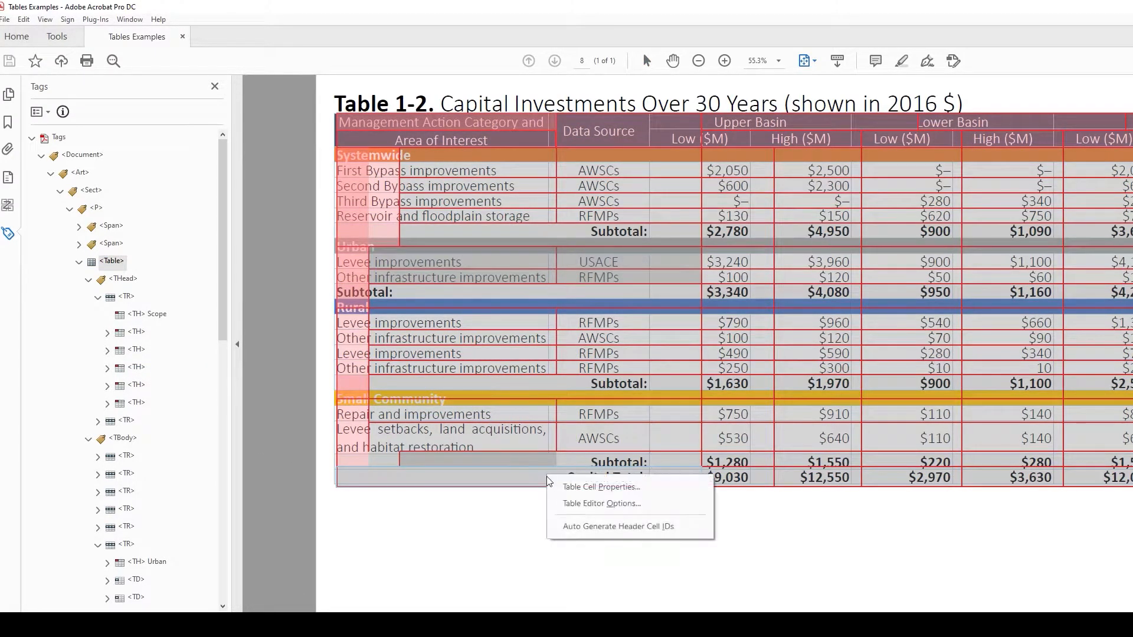
{"action": "left_click", "coordinate": [577, 490]}
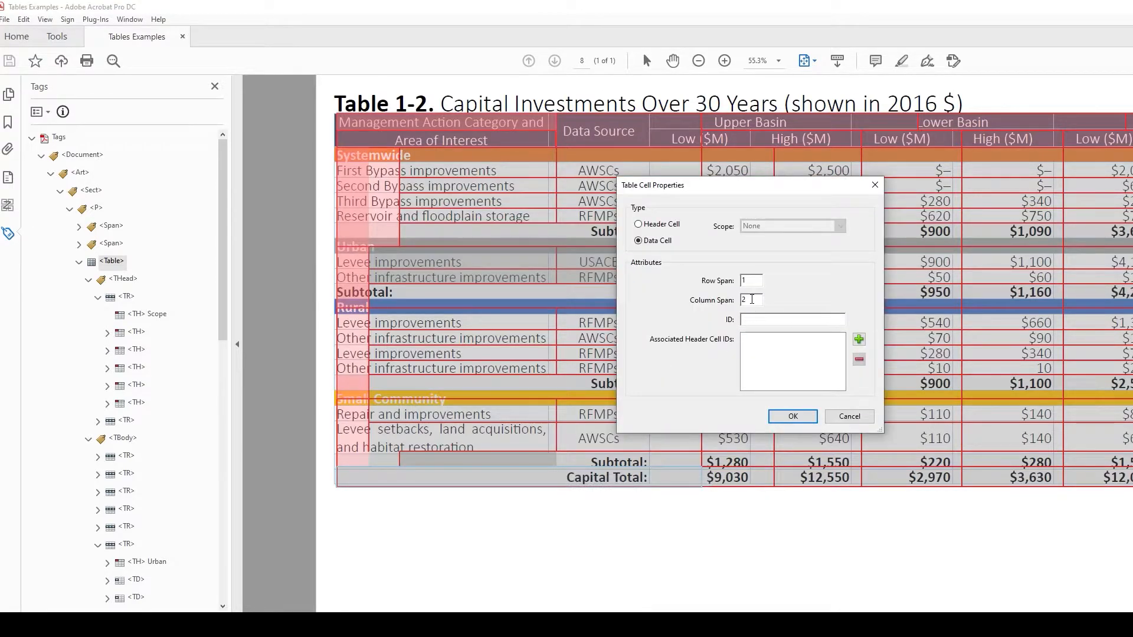
{"action": "type", "text": "3"}
{"action": "left_click", "coordinate": [794, 417]}
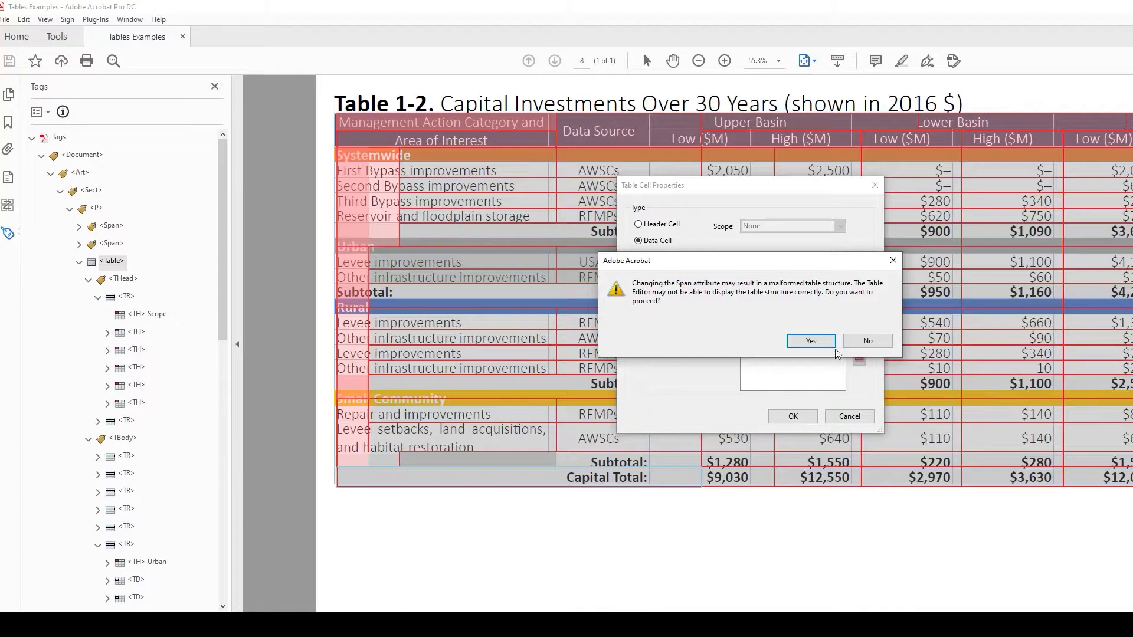
{"action": "left_click", "coordinate": [811, 341]}
{"action": "left_click", "coordinate": [379, 470]}
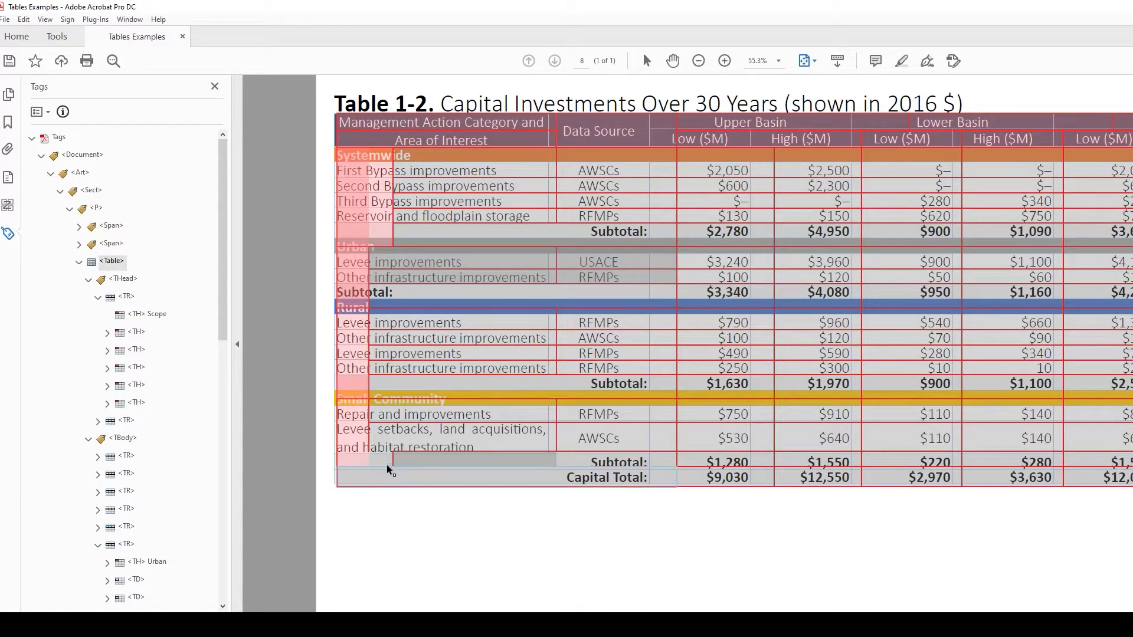
{"action": "left_click", "coordinate": [379, 459]}
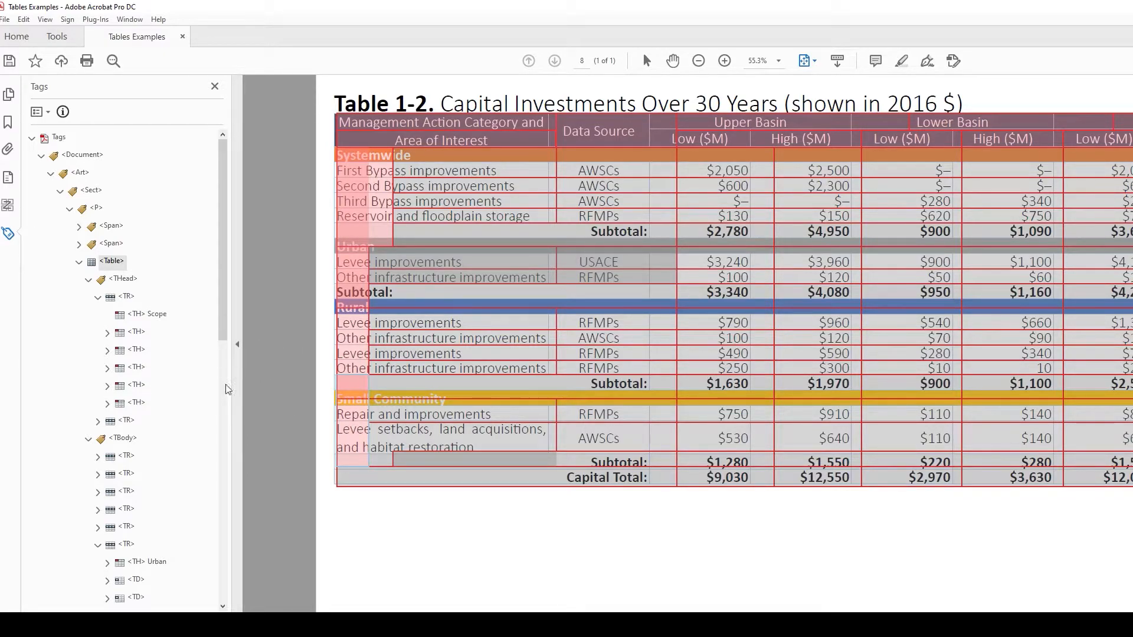
Generate a fresh HTML preview of the table with callas pdfGoHTML 2 and examine the category headers and Capital Total row.
{"action": "left_click", "coordinate": [142, 260]}
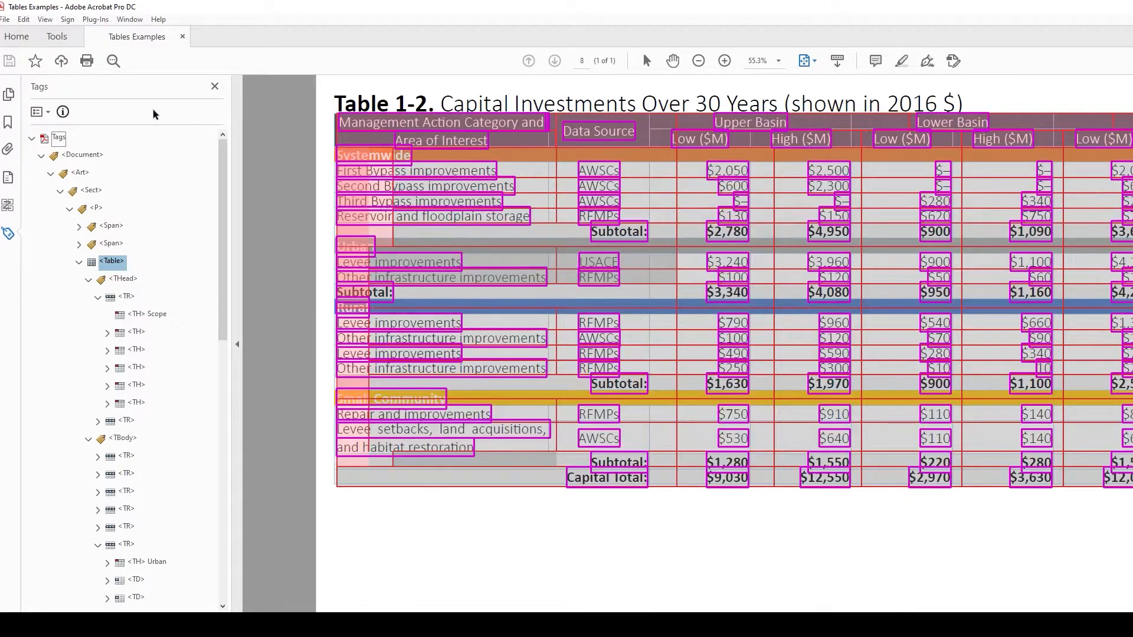
{"action": "left_click", "coordinate": [94, 24]}
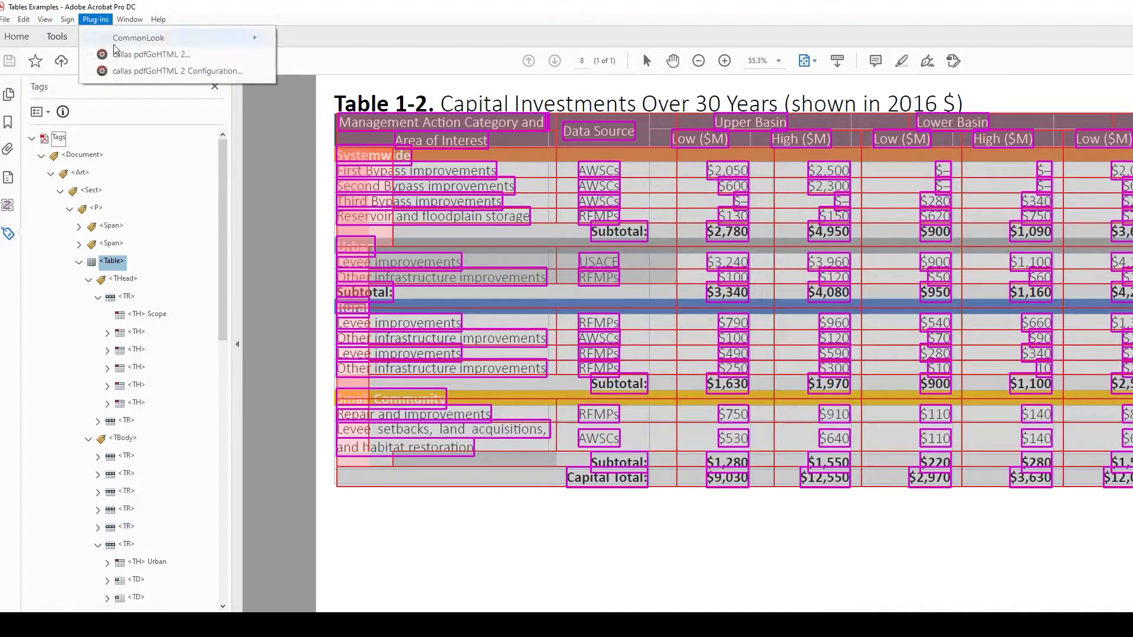
{"action": "left_click", "coordinate": [120, 54]}
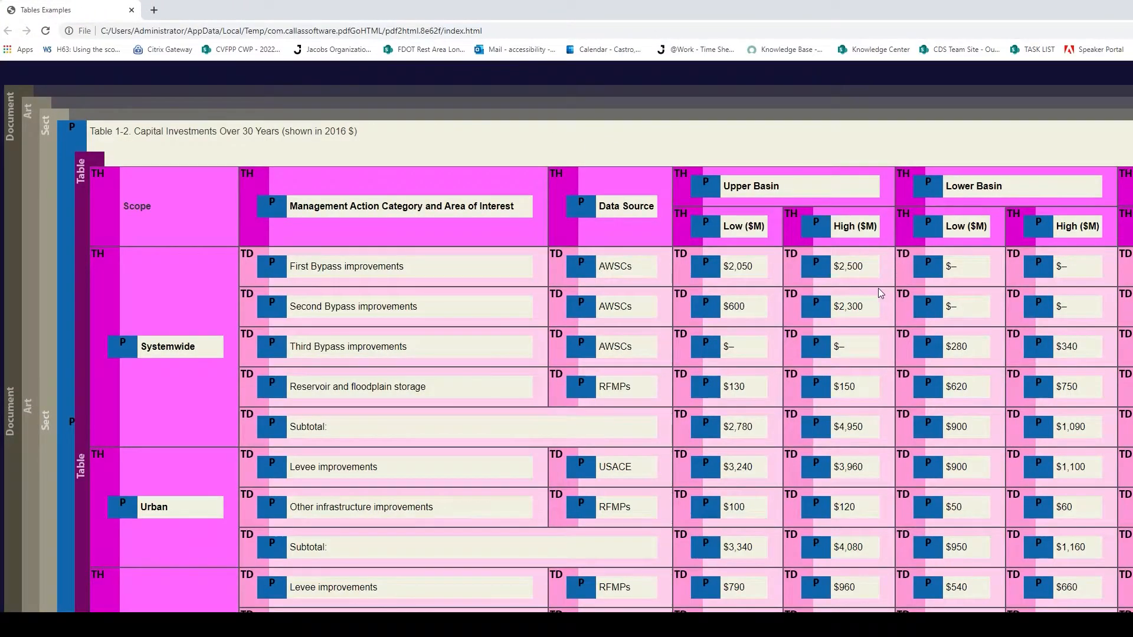
{"action": "key", "text": "ctrl+minus"}
{"action": "scroll", "coordinate": [845, 297], "scroll_direction": "down", "scroll_amount": 5}
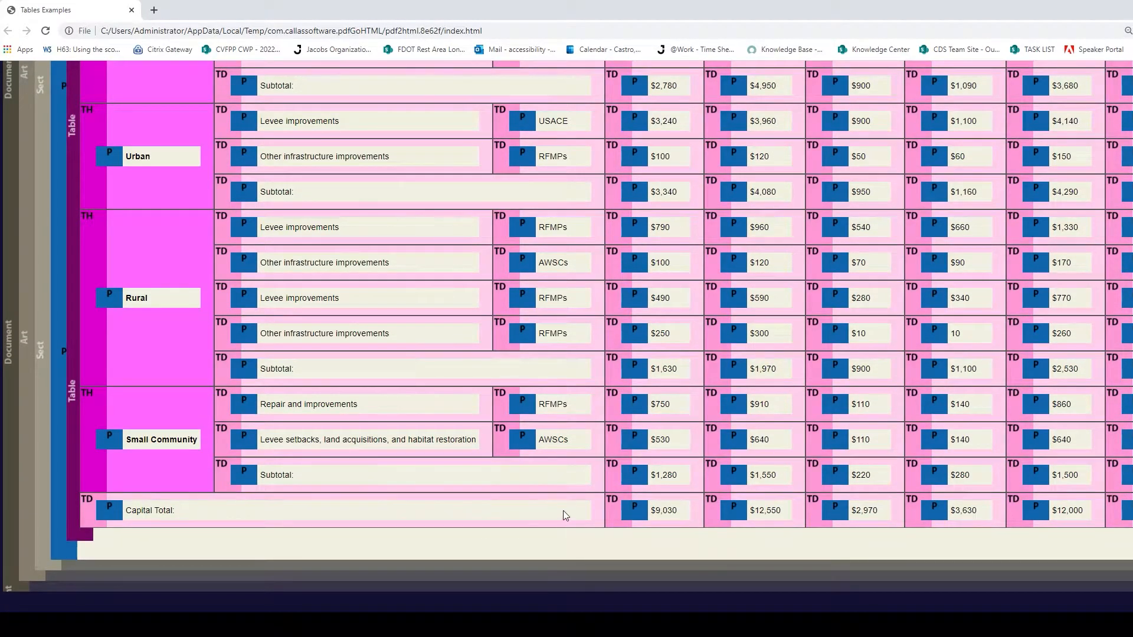
{"action": "scroll", "coordinate": [565, 516], "scroll_direction": "up", "scroll_amount": 5}
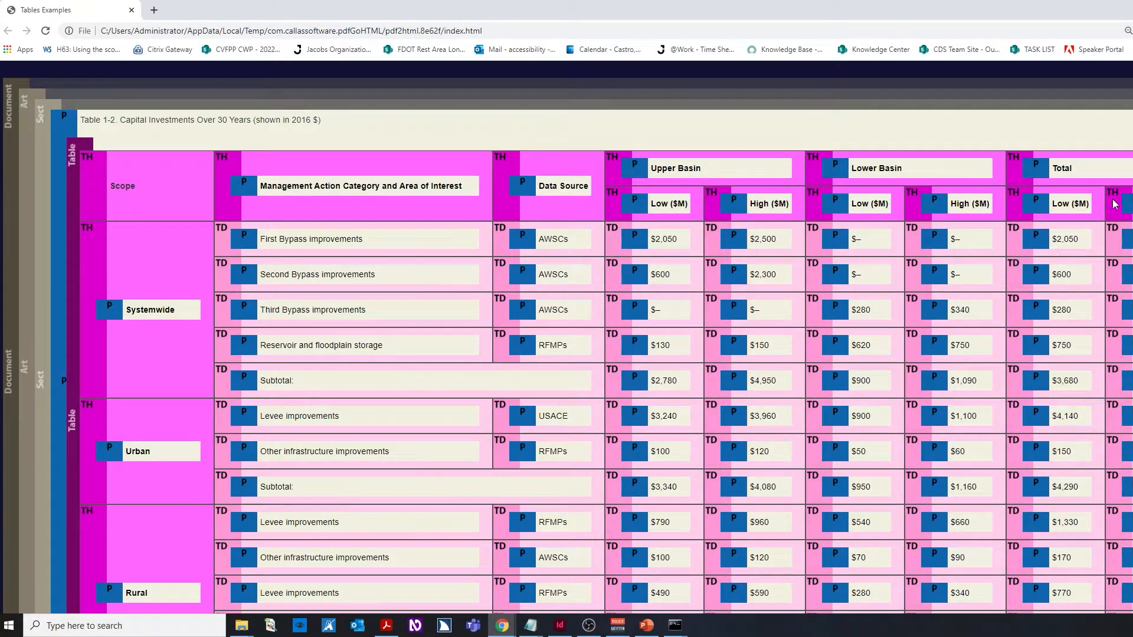
{"action": "scroll", "coordinate": [566, 355], "scroll_direction": "down", "scroll_amount": 5}
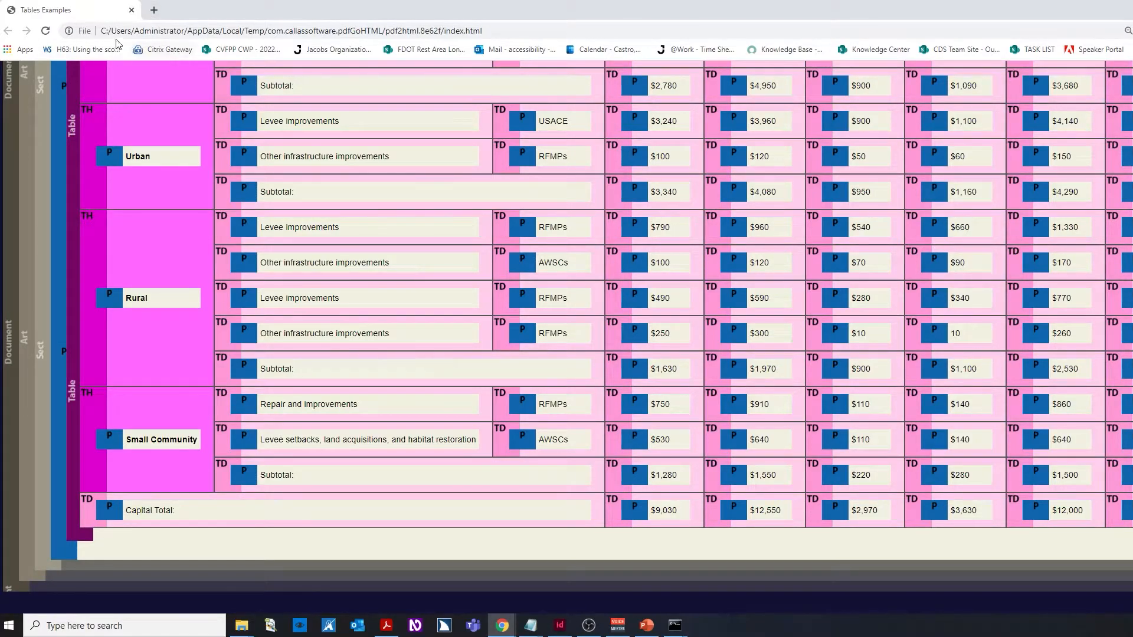
{"action": "left_click", "coordinate": [132, 10]}
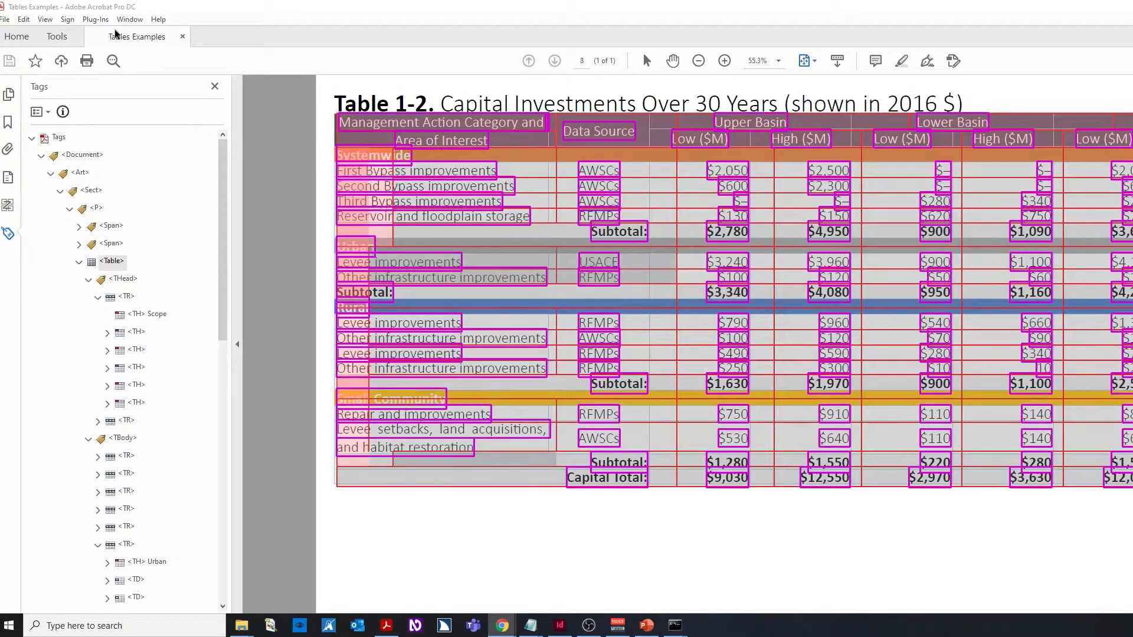
Switch to InDesign and compare the original Table 1-2 with the restructured version that has a Scope column of row-spanning categories.
{"action": "left_click", "coordinate": [417, 203]}
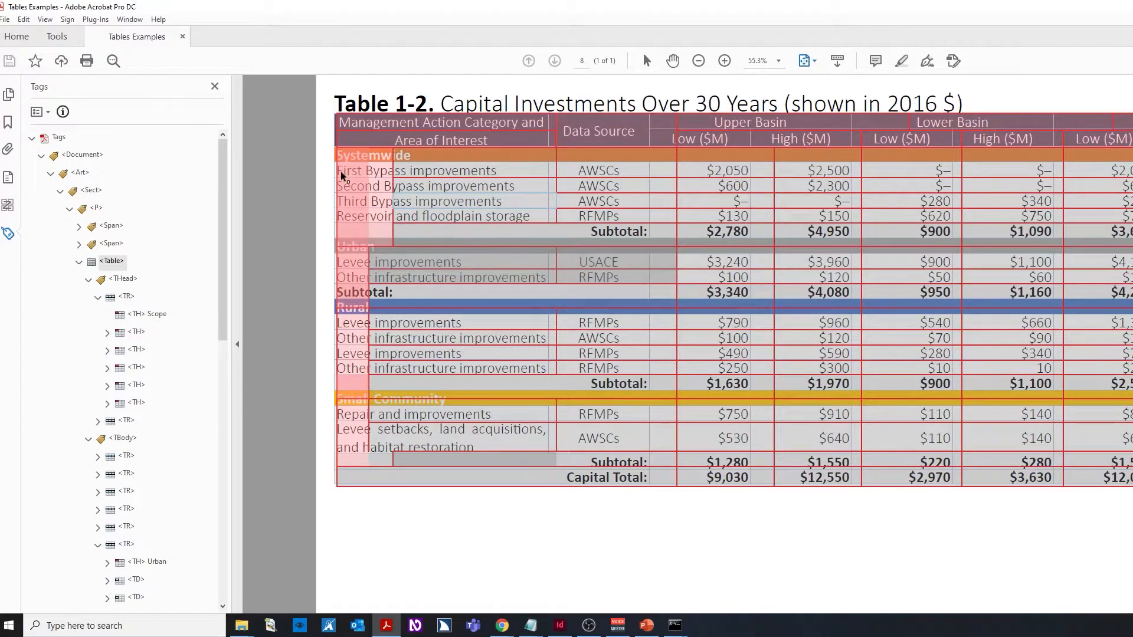
{"action": "left_click", "coordinate": [559, 626]}
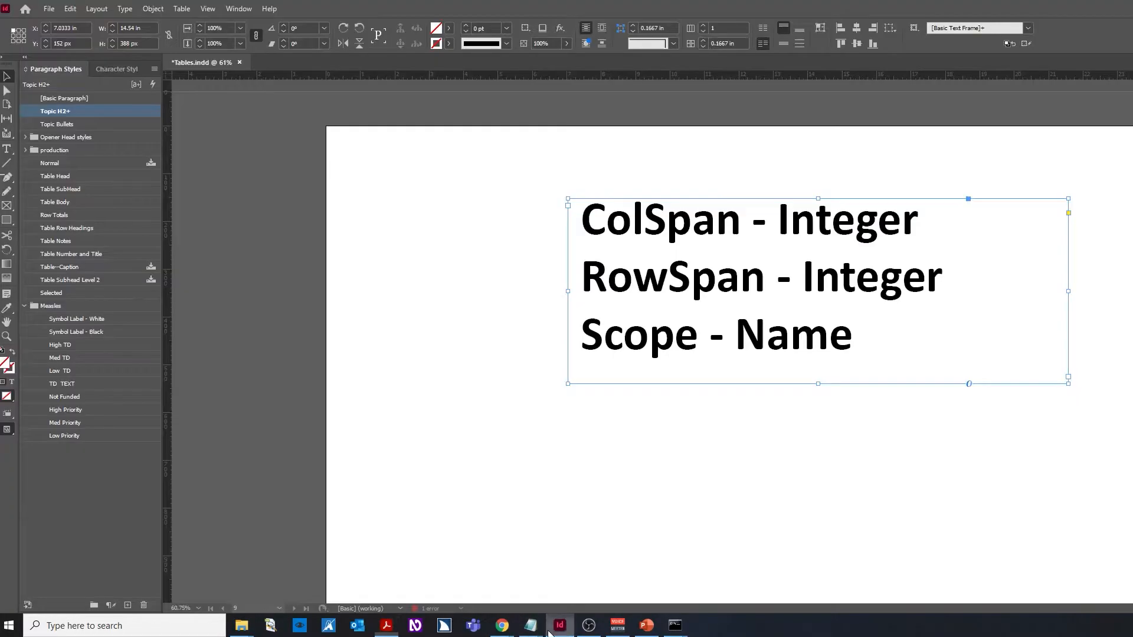
{"action": "scroll", "coordinate": [524, 357], "scroll_direction": "up", "scroll_amount": 5}
{"action": "scroll", "coordinate": [524, 357], "scroll_direction": "up", "scroll_amount": 5}
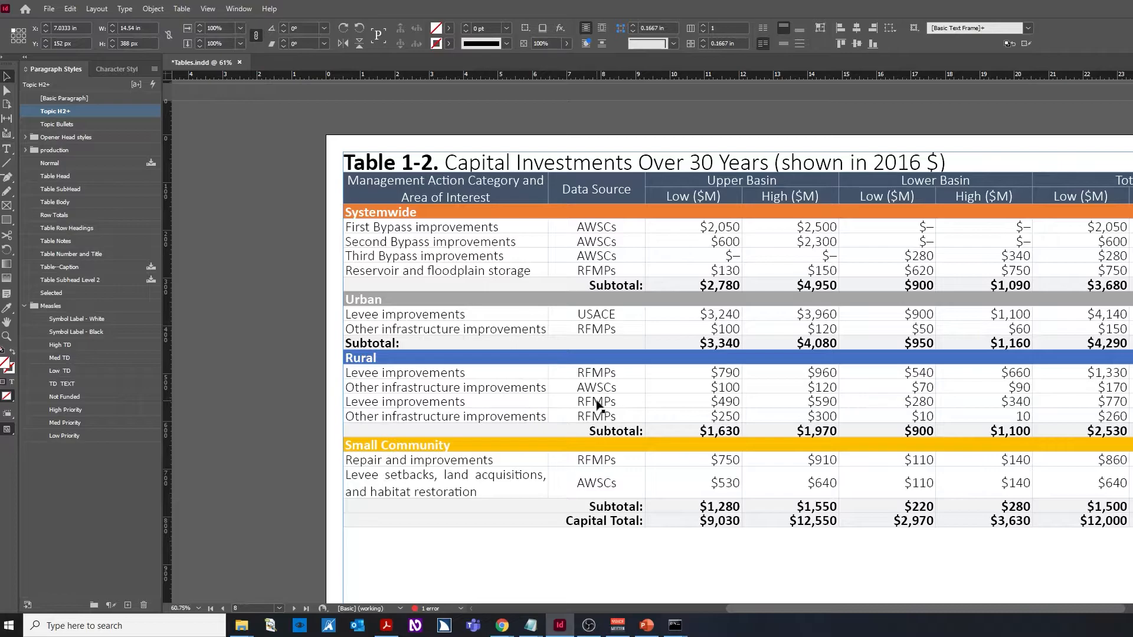
{"action": "scroll", "coordinate": [634, 475], "scroll_direction": "down", "scroll_amount": 10}
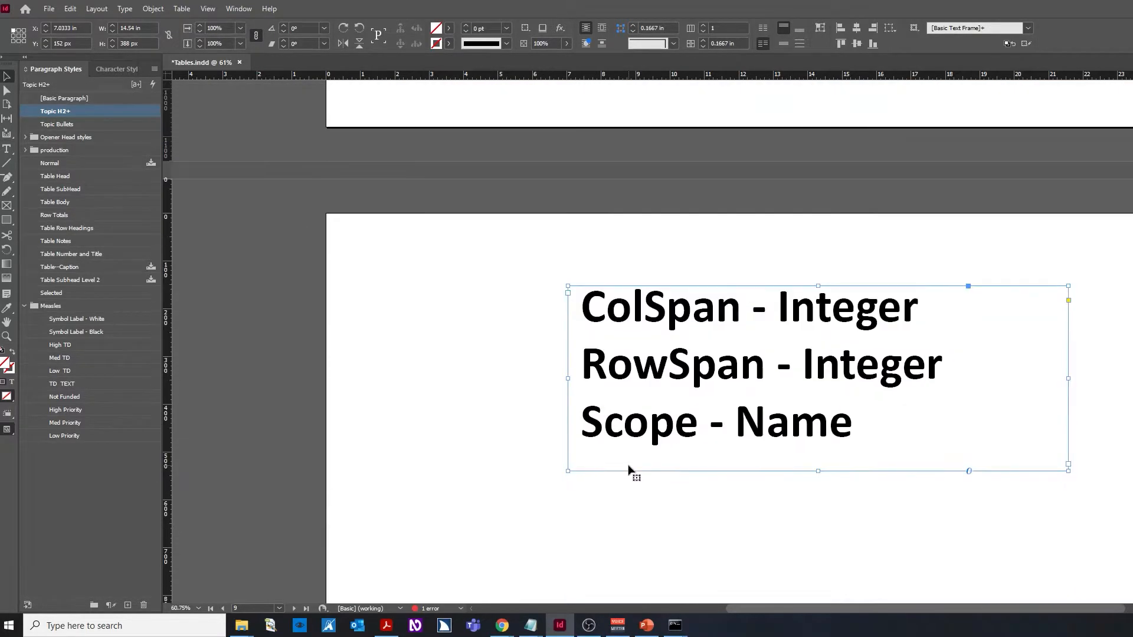
{"action": "scroll", "coordinate": [627, 470], "scroll_direction": "down", "scroll_amount": 3}
{"action": "left_click", "coordinate": [616, 424]}
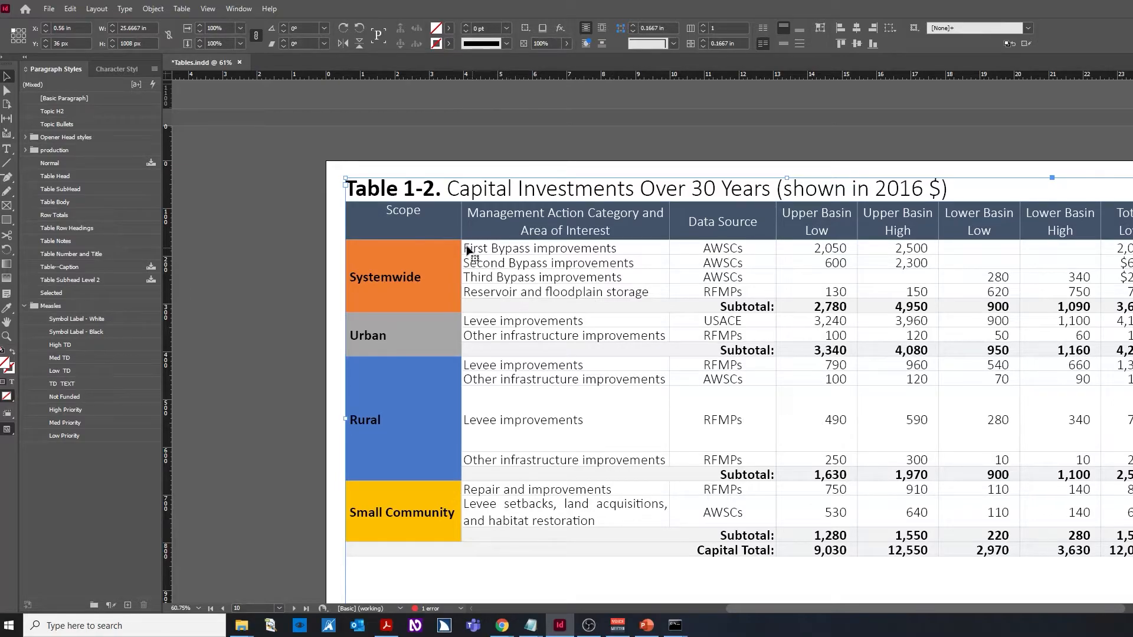
{"action": "double_click", "coordinate": [397, 212]}
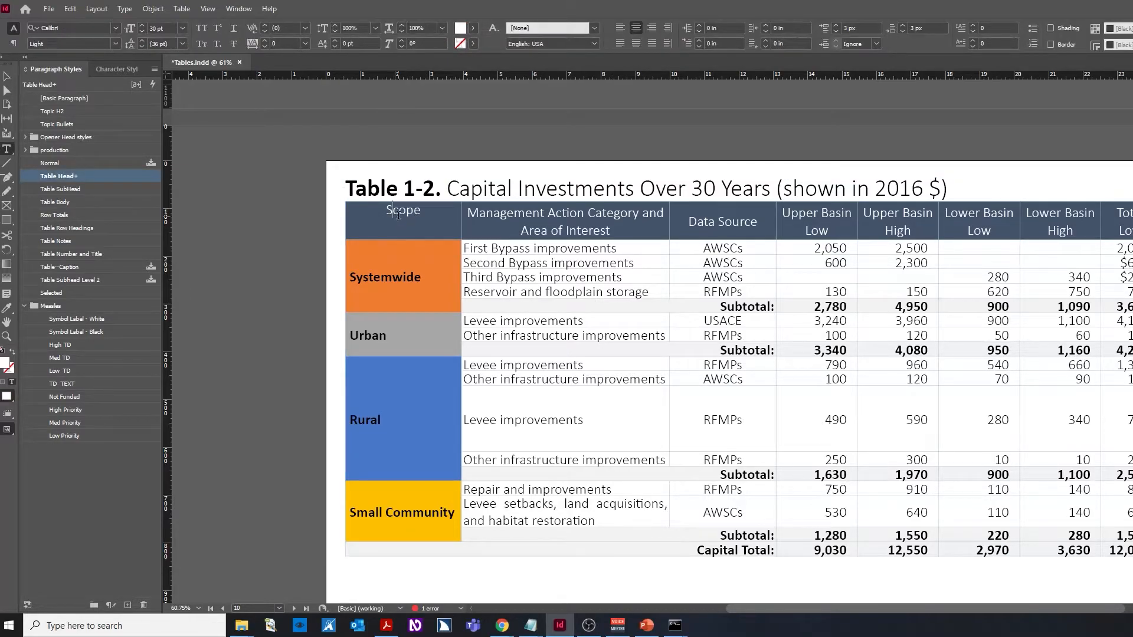
{"action": "key", "text": "Escape"}
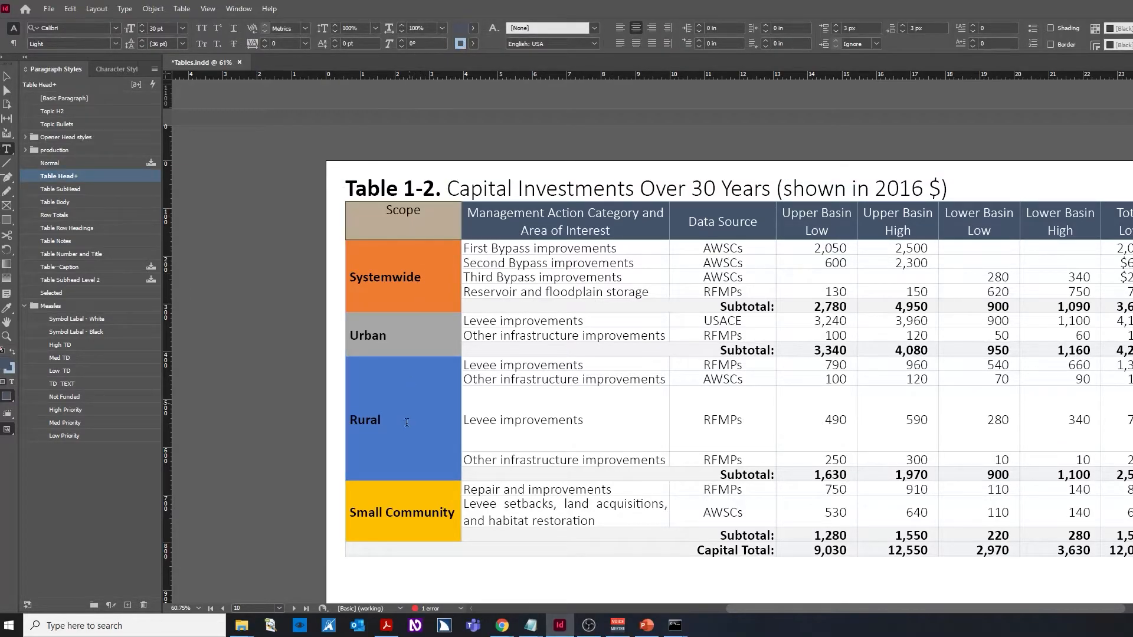
{"action": "left_click", "coordinate": [405, 482]}
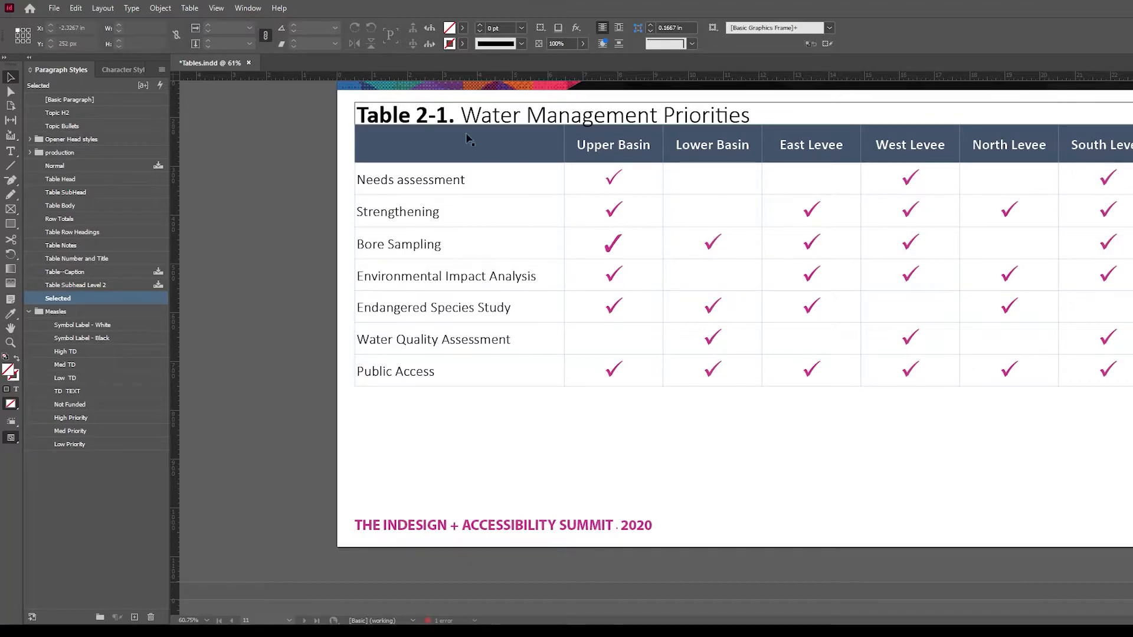
Take the title "Table 2-1. Water Management Priorities" out of the table's text frame and paste it above the table.
{"action": "double_click", "coordinate": [436, 113]}
{"action": "triple_click", "coordinate": [436, 113]}
{"action": "key", "text": "ctrl+c"}
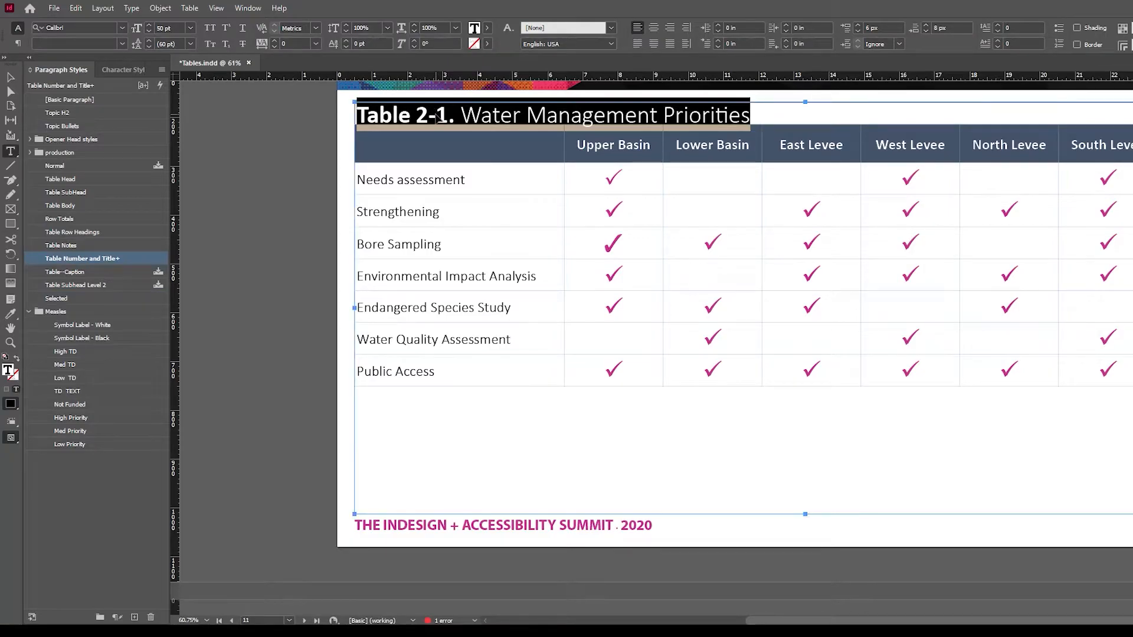
{"action": "key", "text": "BackSpace"}
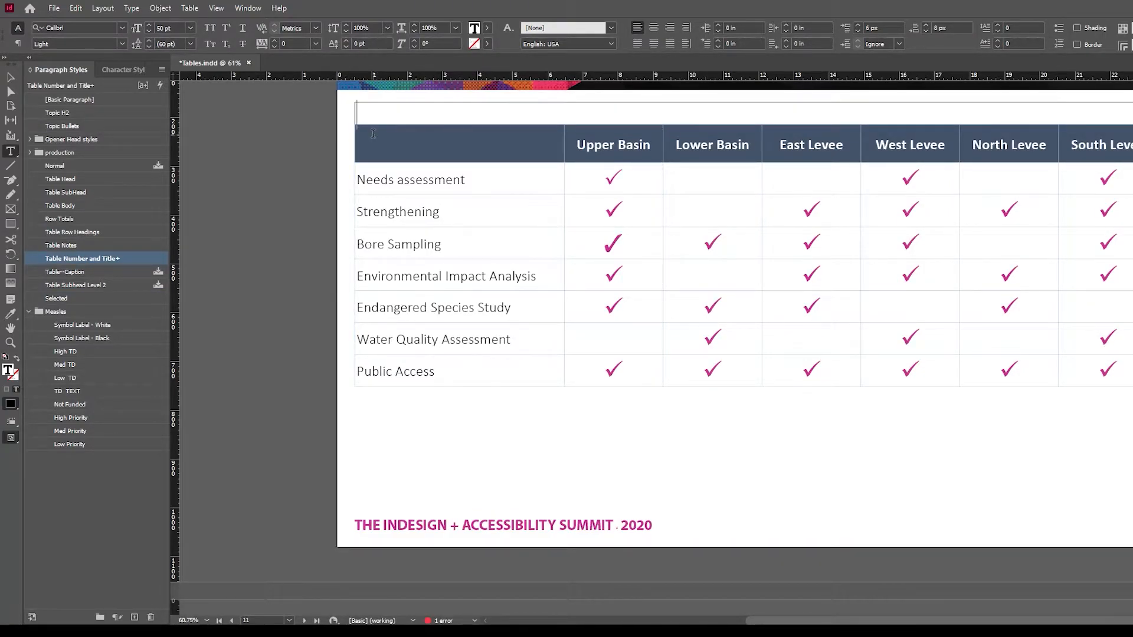
{"action": "key", "text": "ctrl+v"}
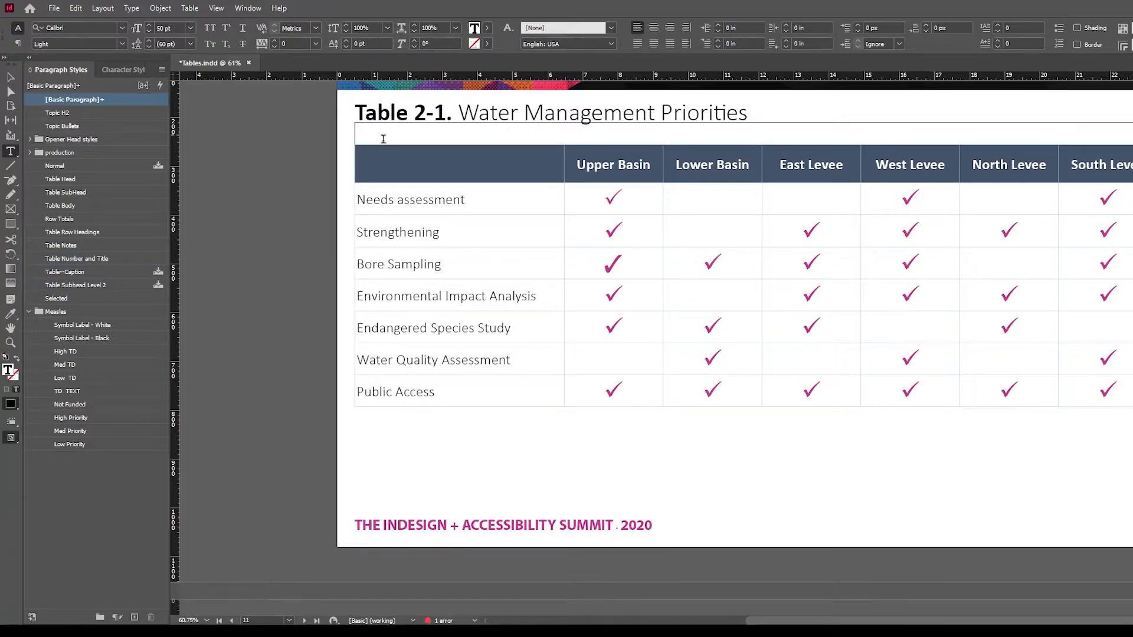
Remove the blank line between the Table 2-1 title and the table, and select the table's header row.
{"action": "left_click", "coordinate": [359, 141]}
{"action": "right_click", "coordinate": [358, 141]}
{"action": "mouse_move", "coordinate": [433, 190]}
{"action": "left_click", "coordinate": [547, 192]}
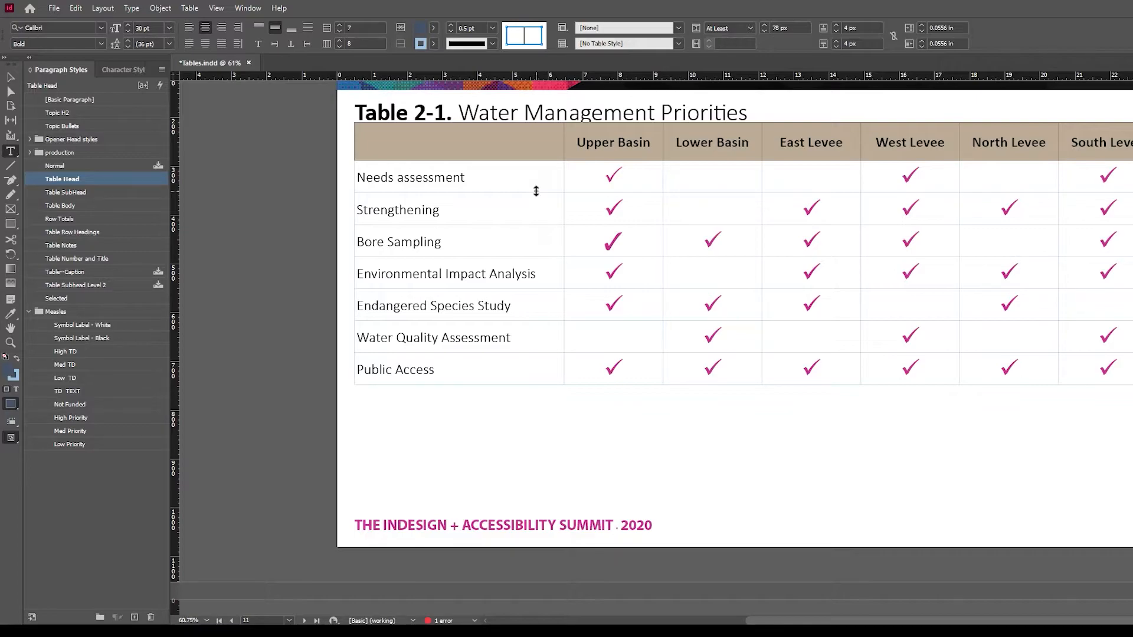
Enter "Assessment Category" in the empty first header cell of Table 2-1.
{"action": "scroll", "coordinate": [514, 200], "scroll_direction": "up", "scroll_amount": 2}
{"action": "left_click", "coordinate": [500, 208]}
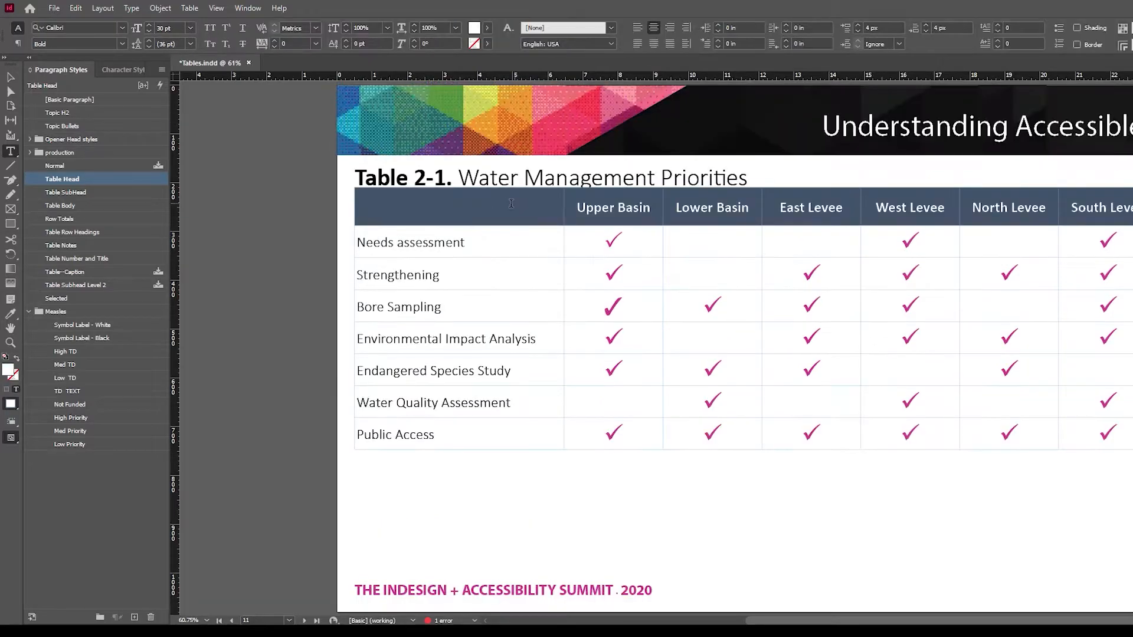
{"action": "type", "text": "Assessment Category"}
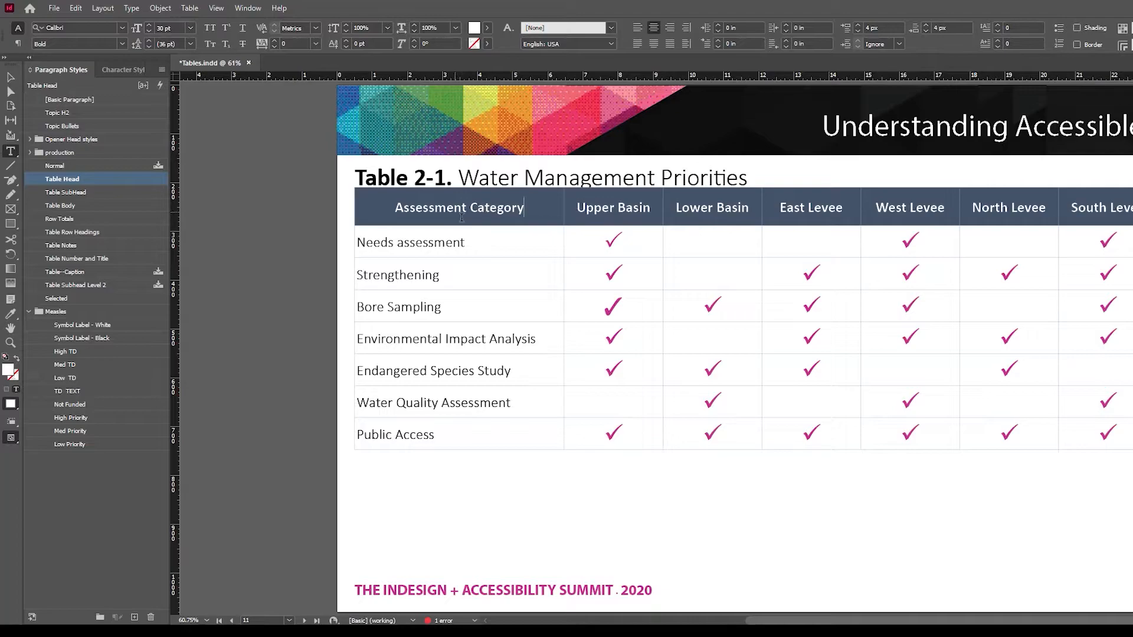
{"action": "triple_click", "coordinate": [389, 219]}
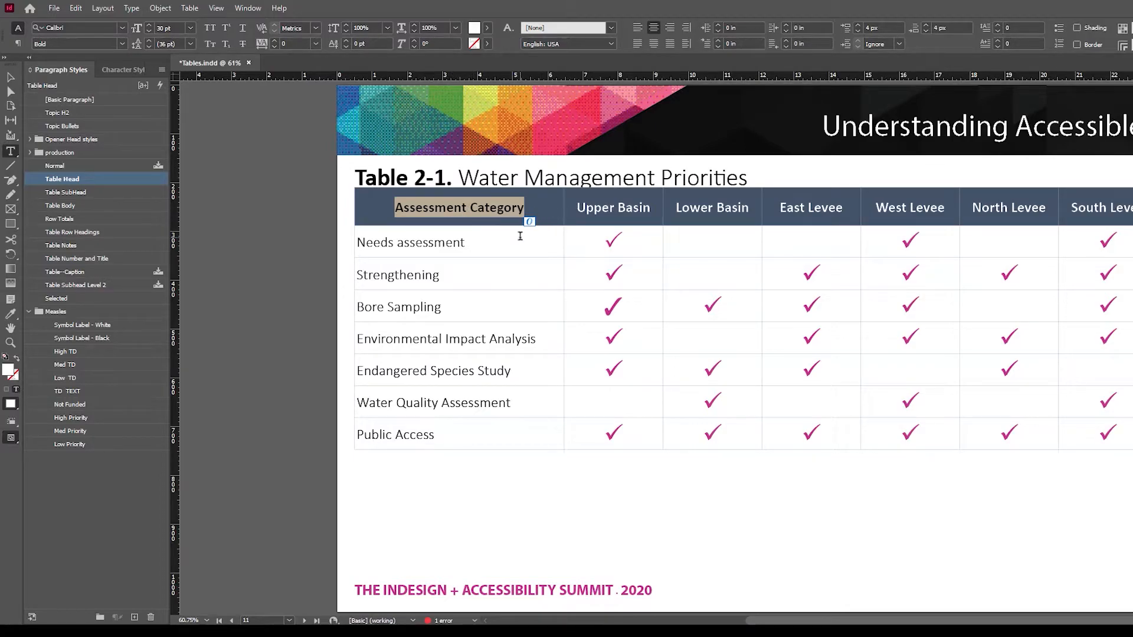
Select the check mark in the Upper Basin column of the Needs assessment row.
{"action": "left_click", "coordinate": [536, 279]}
{"action": "left_click_drag", "start_coordinate": [616, 241], "coordinate": [603, 244]}
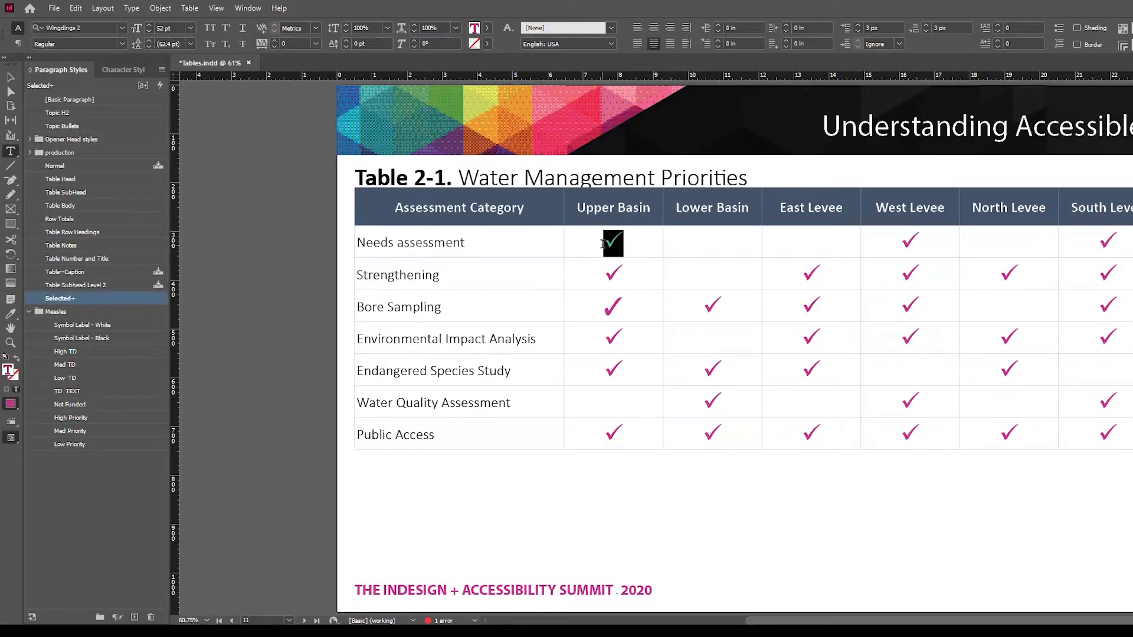